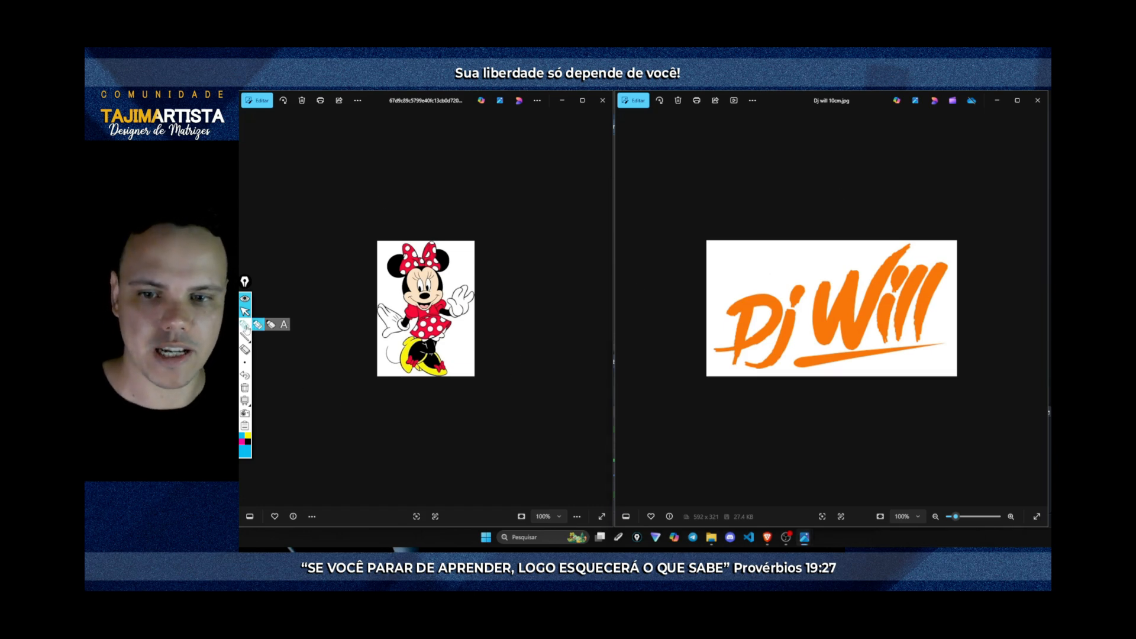
Annotate the two pictures with the pen, drawing a cross above the cartoon character and a check mark above the Dj Will logo
{"action": "left_click", "coordinate": [245, 324]}
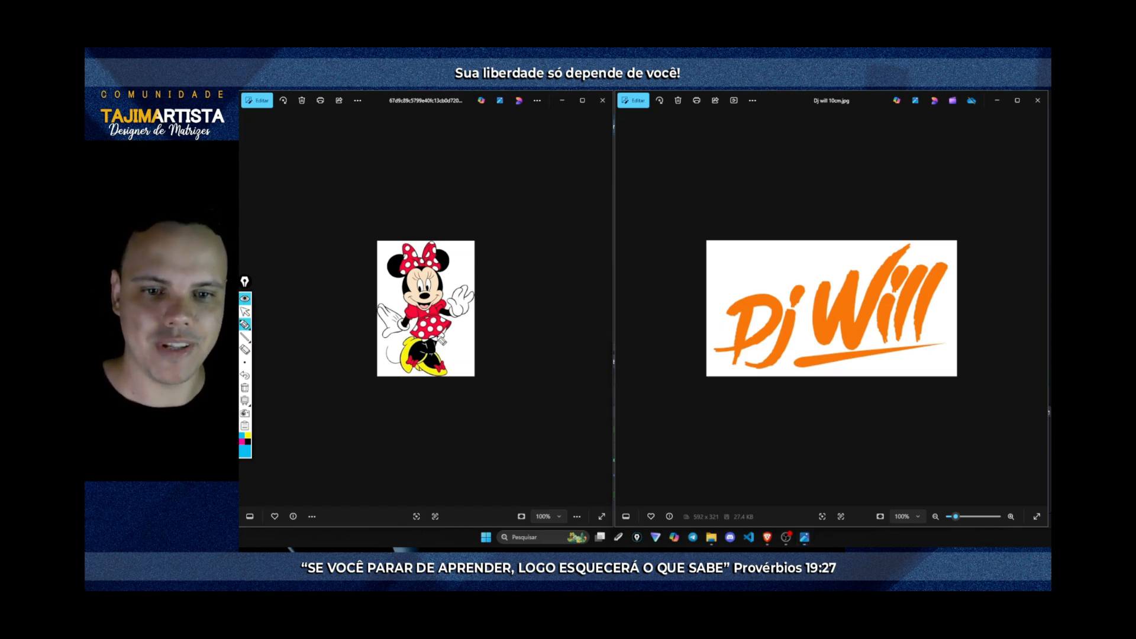
{"action": "left_click_drag", "start_coordinate": [464, 335], "coordinate": [441, 331]}
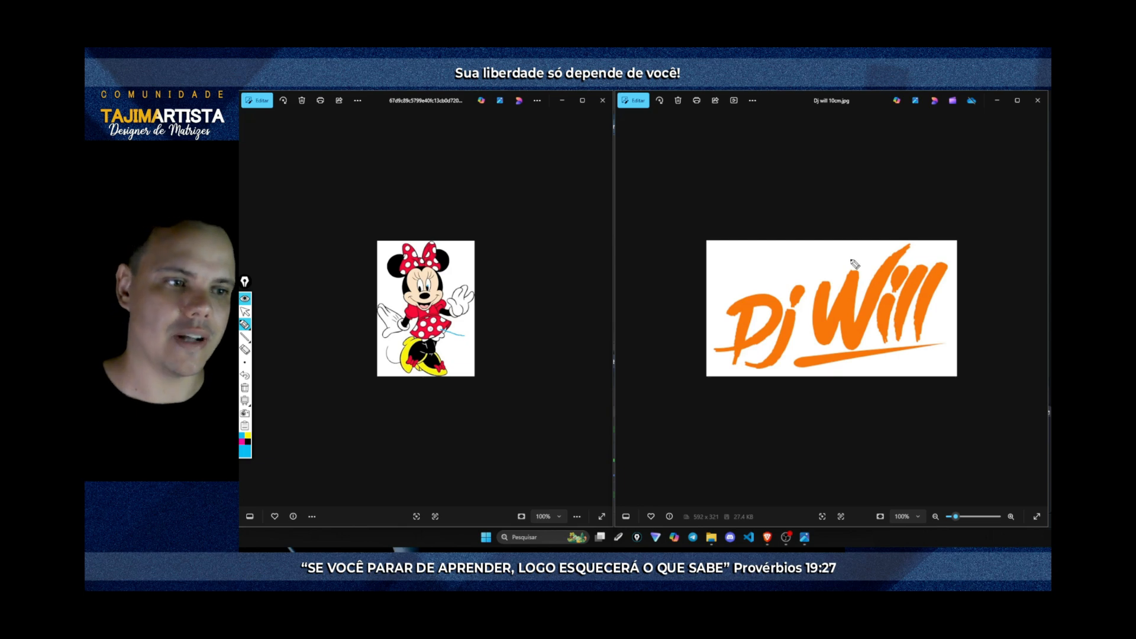
{"action": "mouse_move", "coordinate": [474, 164]}
{"action": "left_mouse_down"}
{"action": "mouse_move", "coordinate": [444, 203]}
{"action": "mouse_move", "coordinate": [407, 216]}
{"action": "left_mouse_up"}
{"action": "left_click_drag", "start_coordinate": [403, 160], "coordinate": [480, 207]}
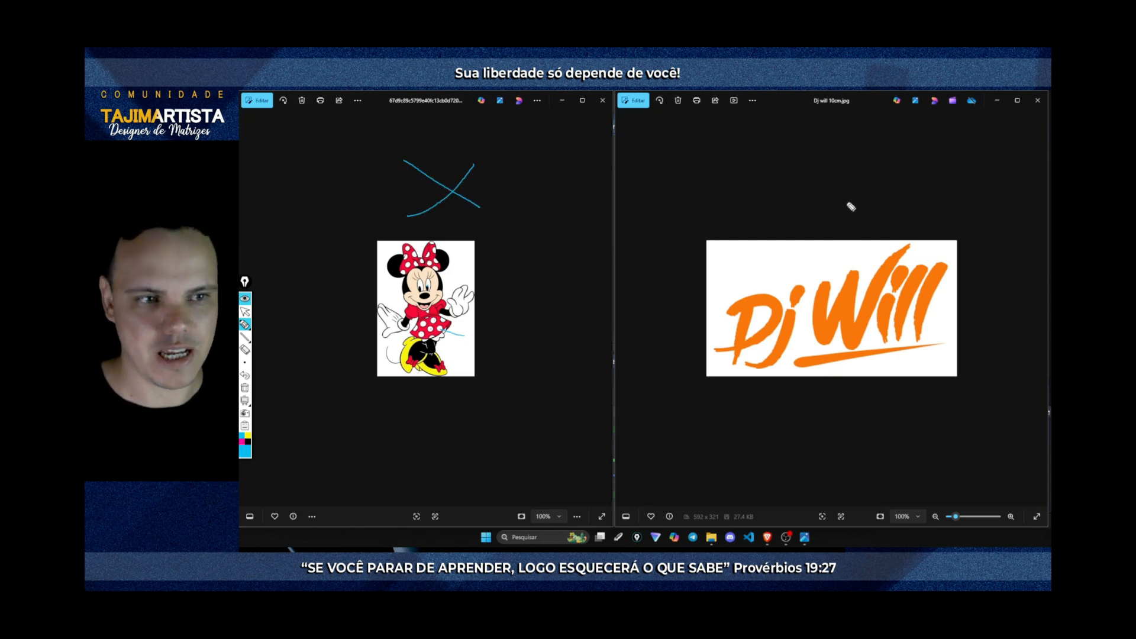
{"action": "mouse_move", "coordinate": [811, 178]}
{"action": "left_mouse_down"}
{"action": "mouse_move", "coordinate": [815, 207]}
{"action": "mouse_move", "coordinate": [932, 149]}
{"action": "left_mouse_up"}
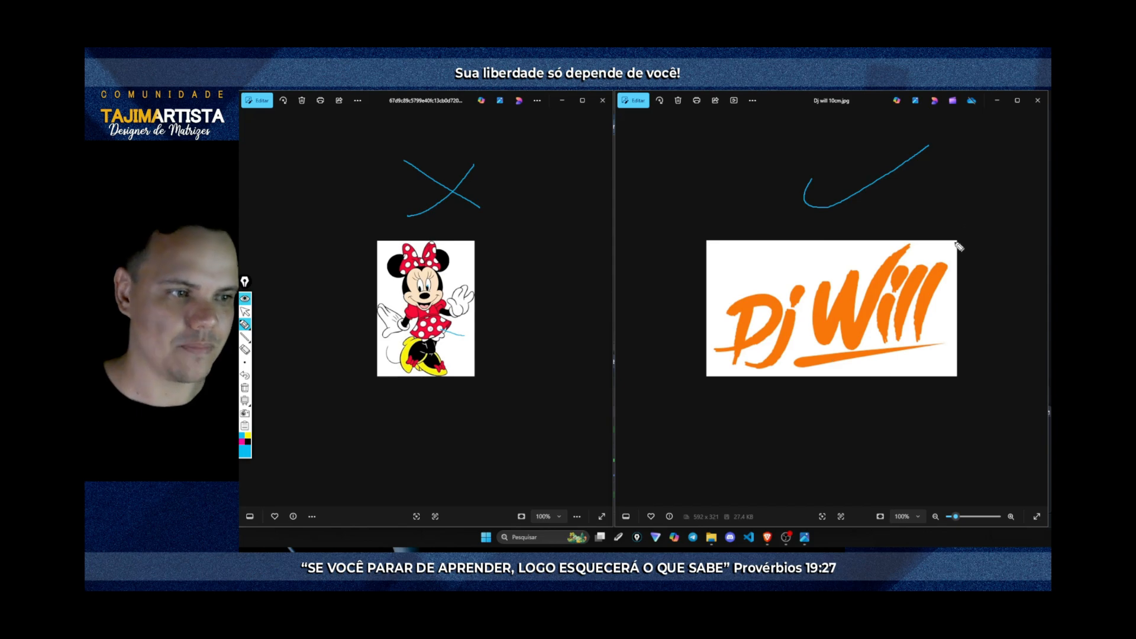
{"action": "mouse_move", "coordinate": [952, 235]}
{"action": "left_mouse_down"}
{"action": "mouse_move", "coordinate": [855, 237]}
{"action": "mouse_move", "coordinate": [760, 404]}
{"action": "mouse_move", "coordinate": [988, 331]}
{"action": "mouse_move", "coordinate": [927, 248]}
{"action": "left_mouse_up"}
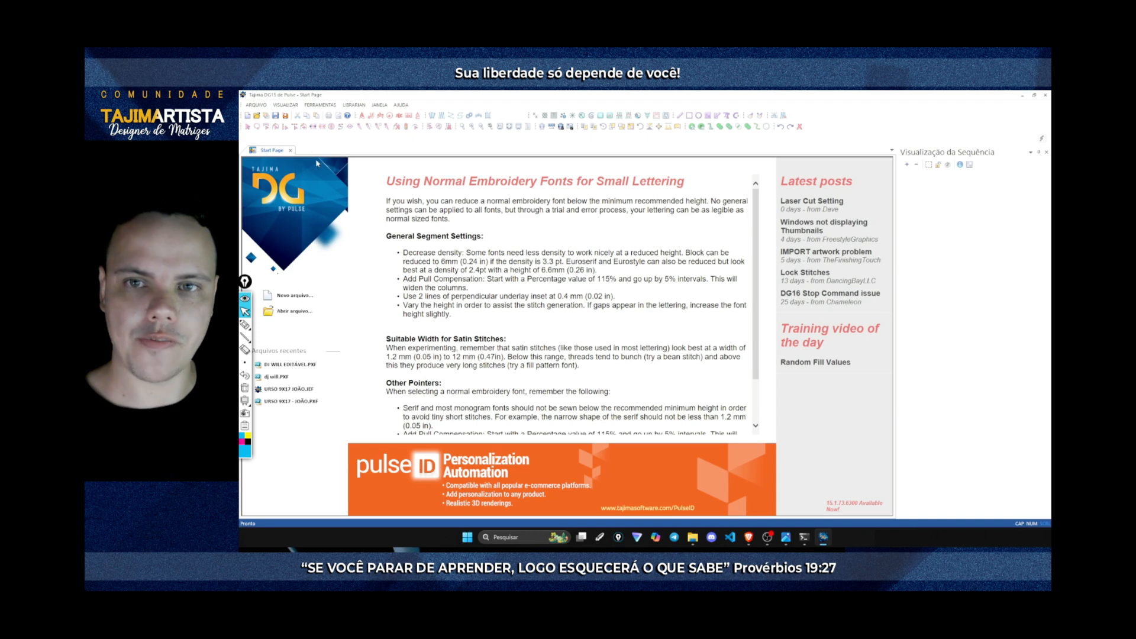
Create a new document with the Digitalizador Automático assistant and load the image Dj will 10cm
{"action": "left_click", "coordinate": [262, 105]}
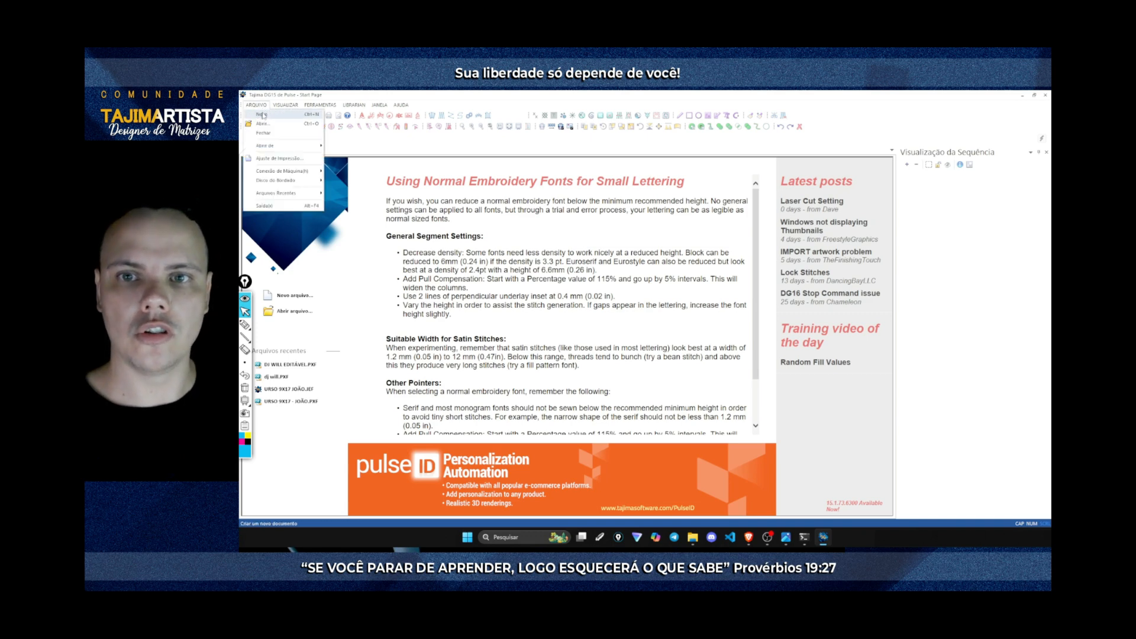
{"action": "left_click", "coordinate": [262, 115]}
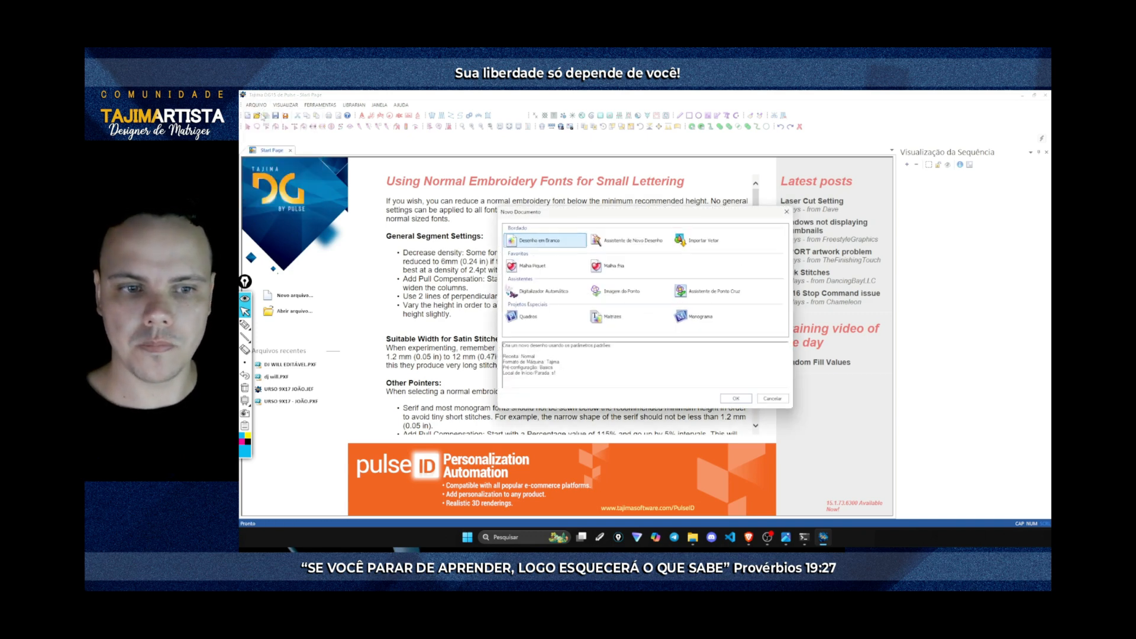
{"action": "left_click", "coordinate": [519, 292]}
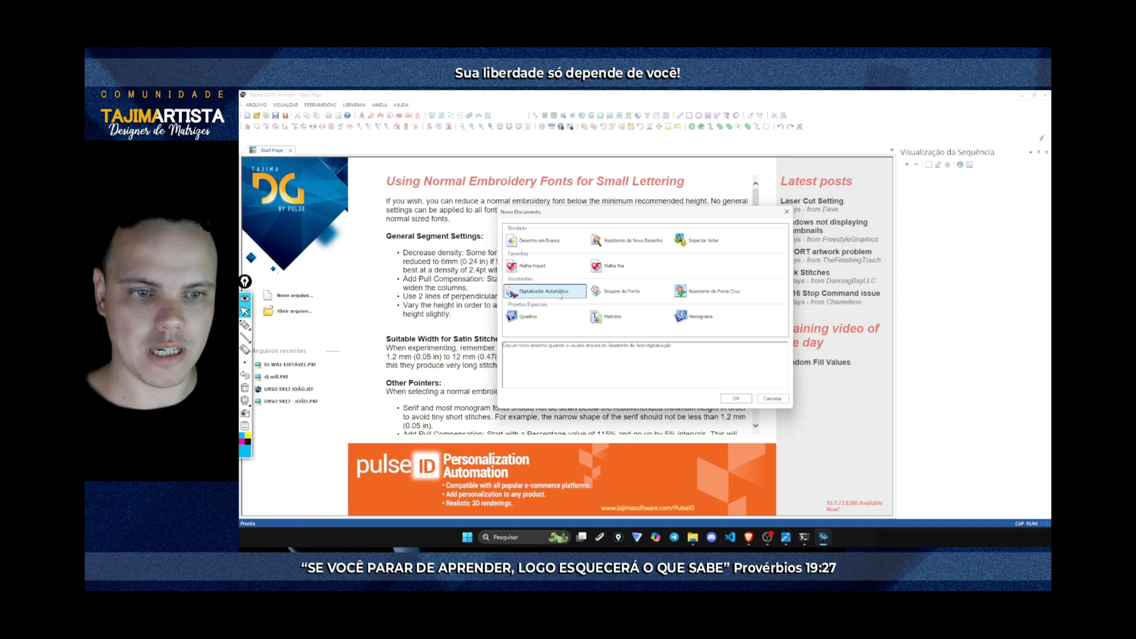
{"action": "left_click", "coordinate": [736, 399]}
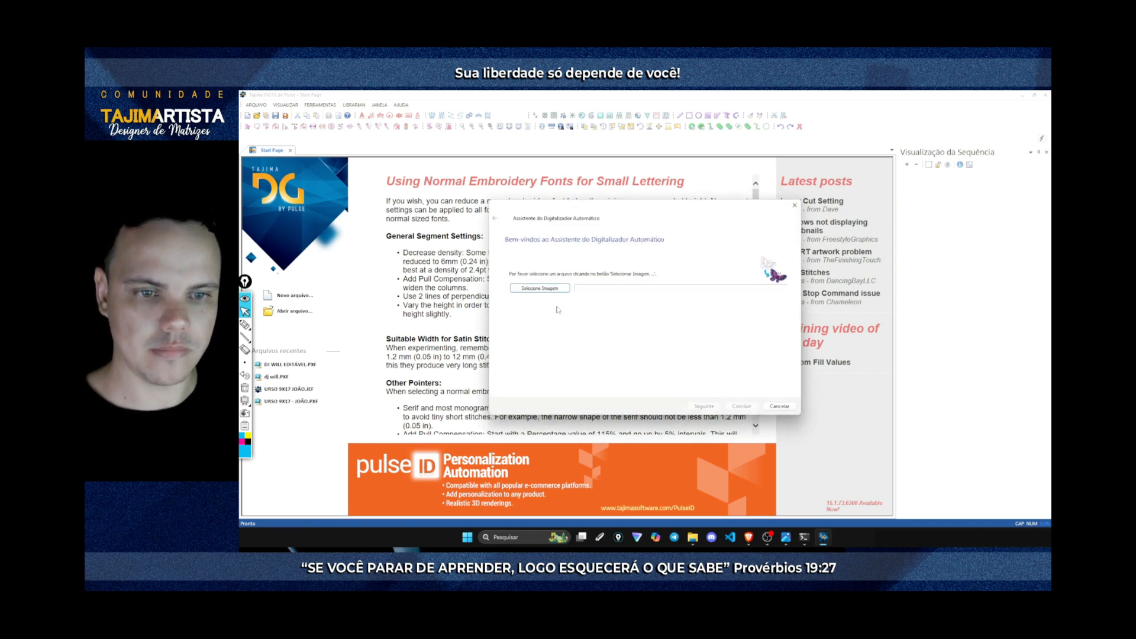
{"action": "left_click", "coordinate": [551, 288]}
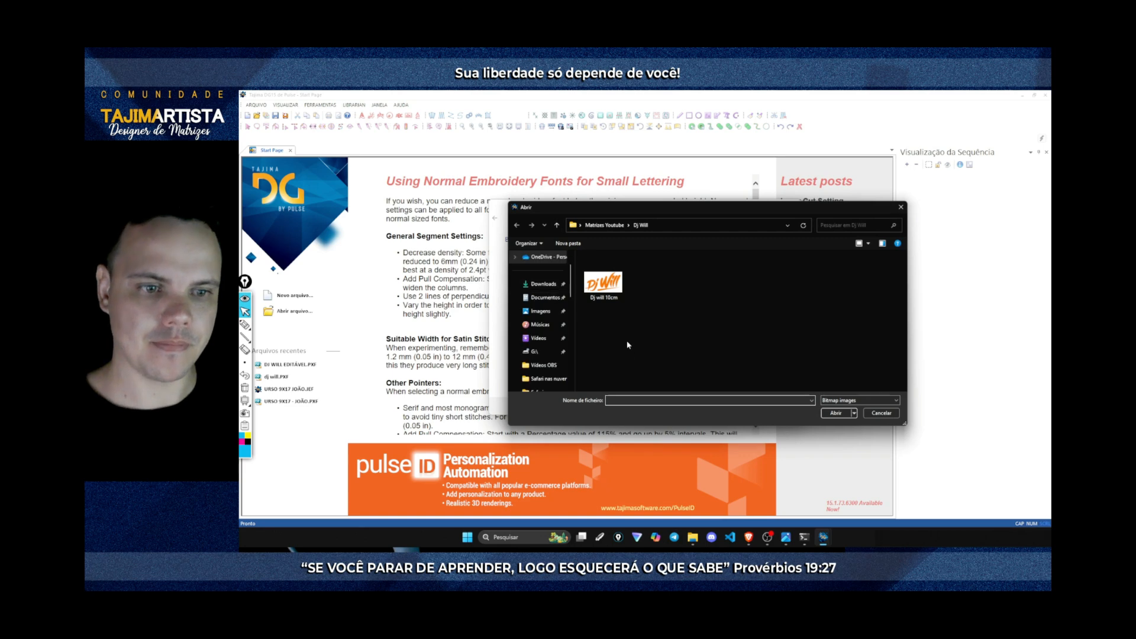
{"action": "left_click", "coordinate": [605, 281]}
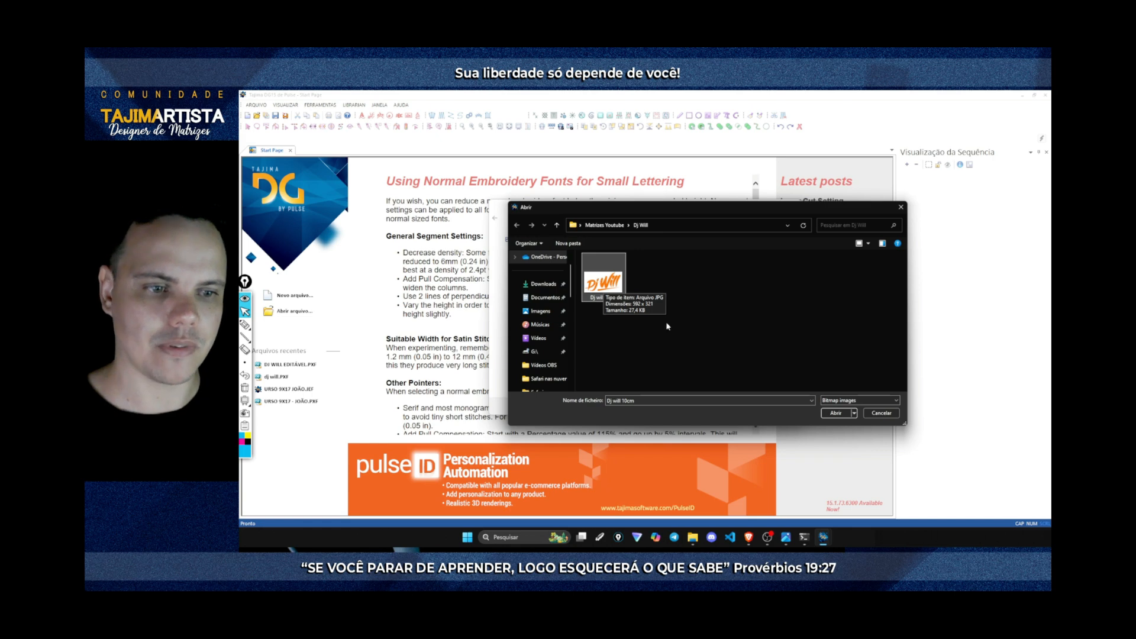
{"action": "left_click", "coordinate": [835, 413]}
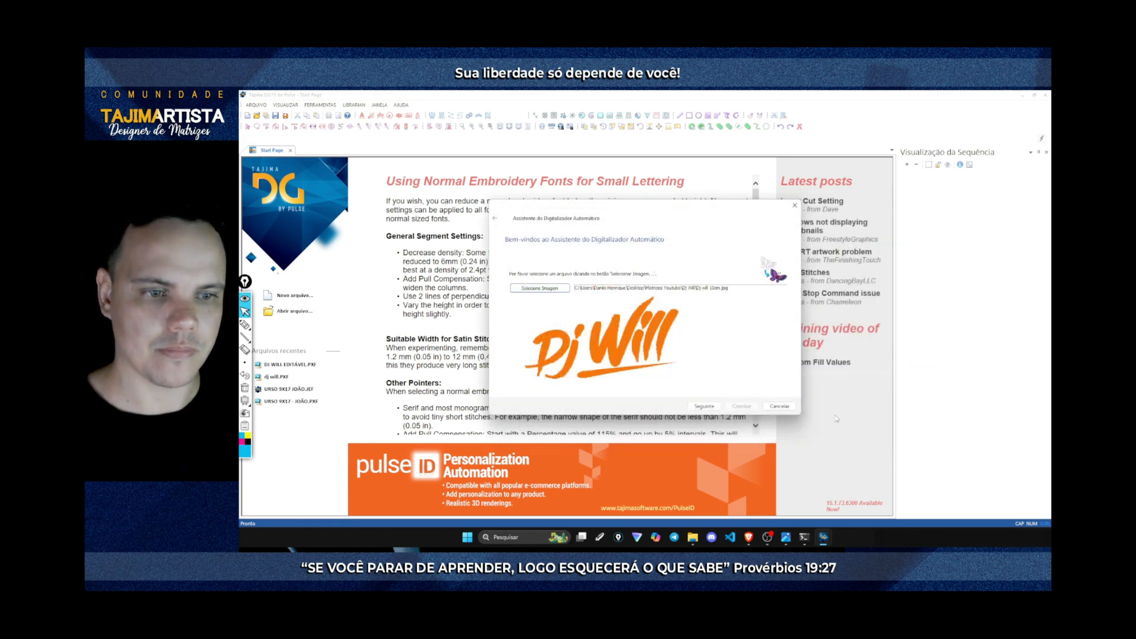
Complete the auto-digitizing assistant with default image and segment settings, Sequência inteligente ordering, and no laser bridge selected
{"action": "left_click", "coordinate": [701, 407]}
{"action": "left_click", "coordinate": [701, 406]}
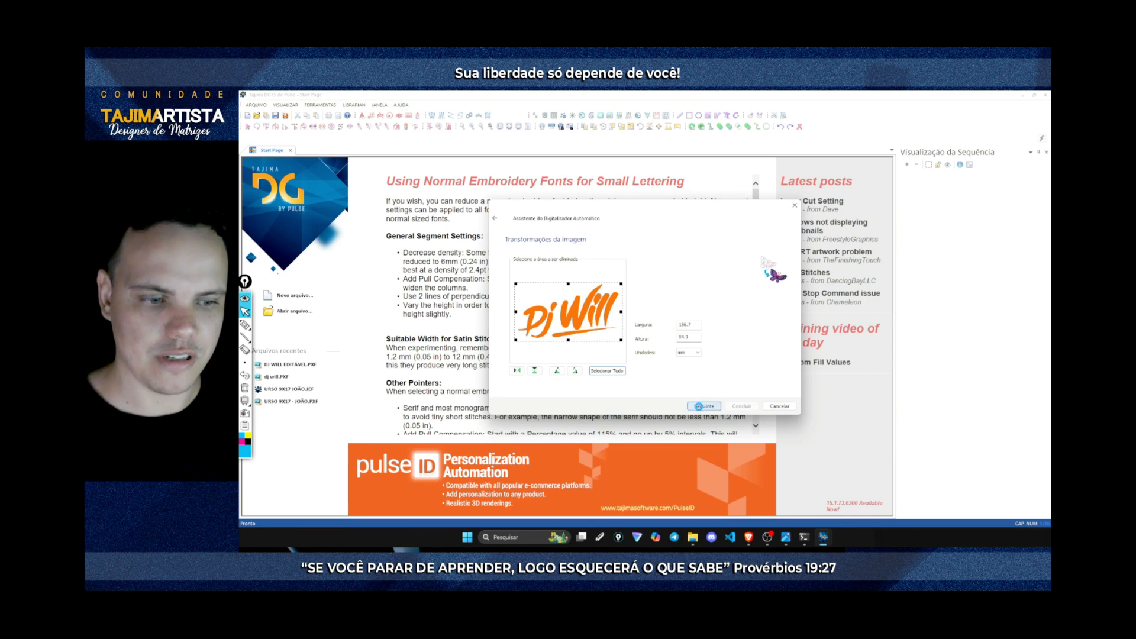
{"action": "left_click", "coordinate": [701, 407]}
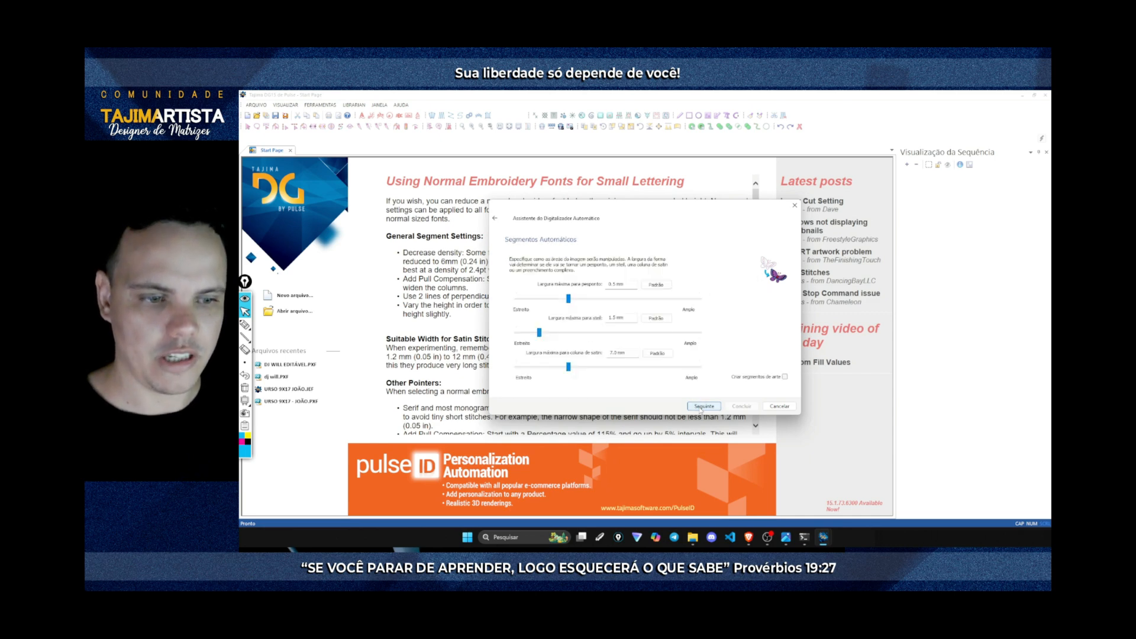
{"action": "left_click", "coordinate": [701, 407]}
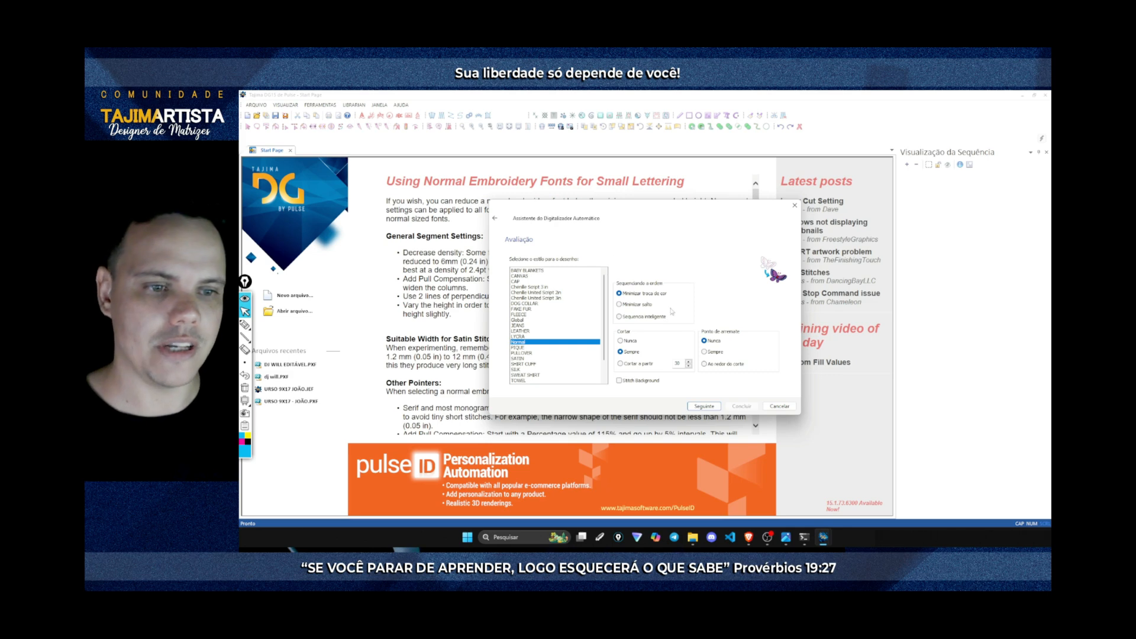
{"action": "left_click", "coordinate": [620, 318]}
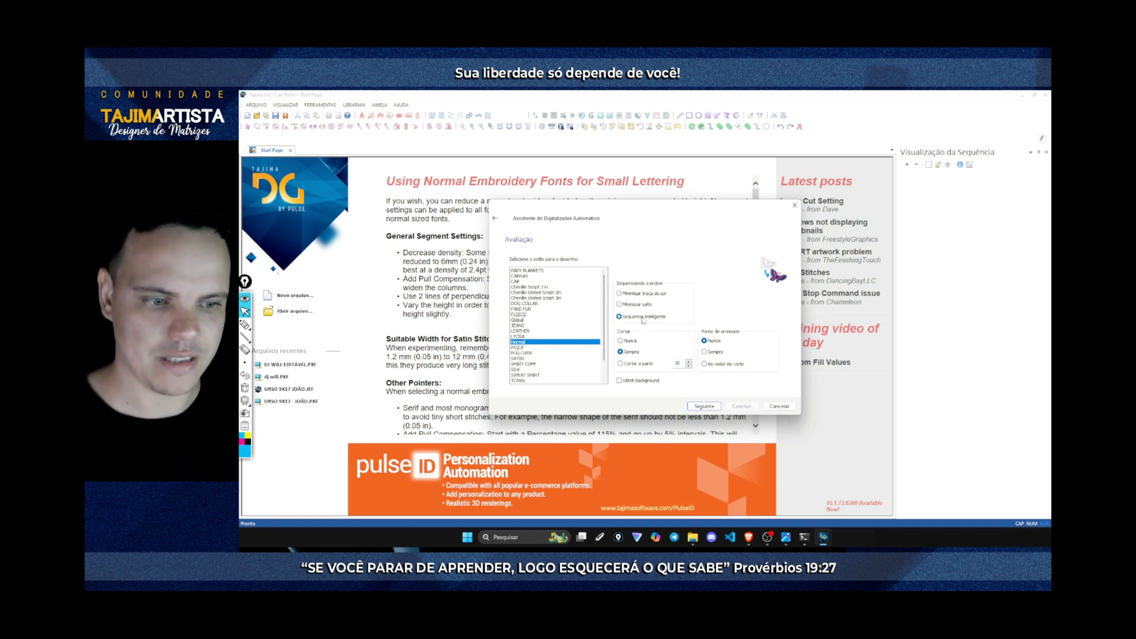
{"action": "left_click", "coordinate": [703, 406]}
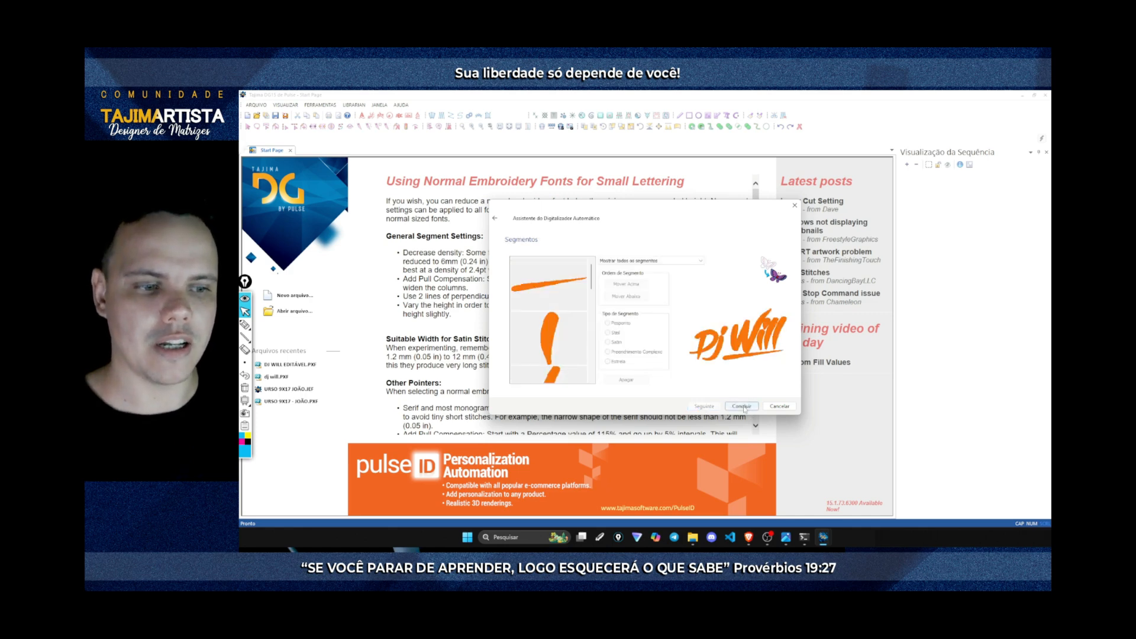
{"action": "left_click", "coordinate": [742, 406]}
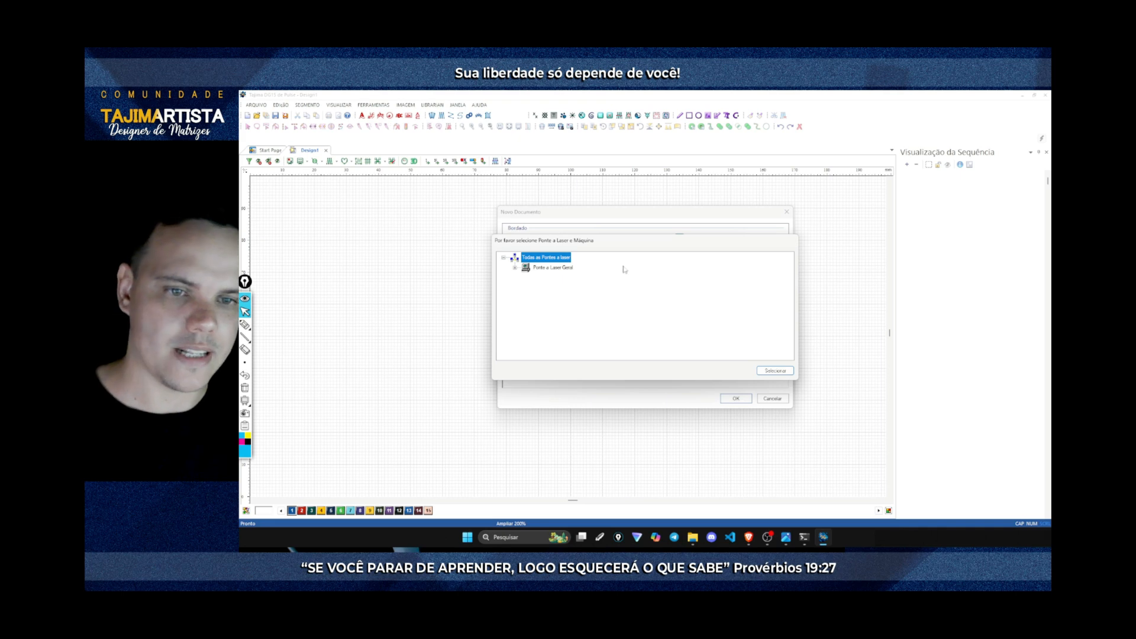
{"action": "key", "text": "Escape"}
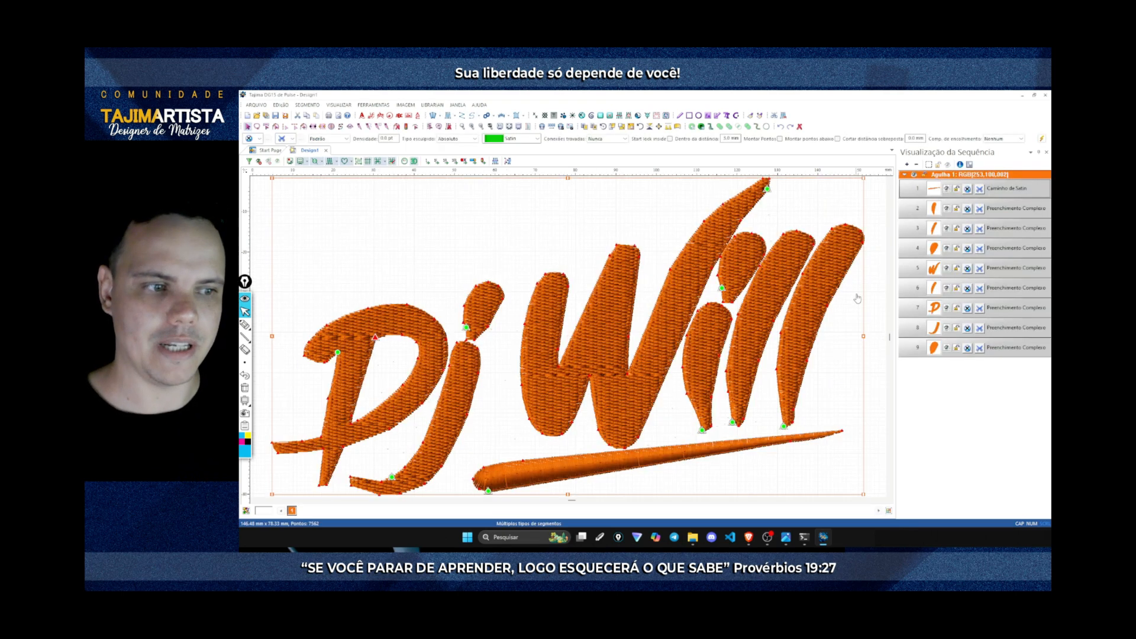
{"action": "left_click", "coordinate": [265, 339]}
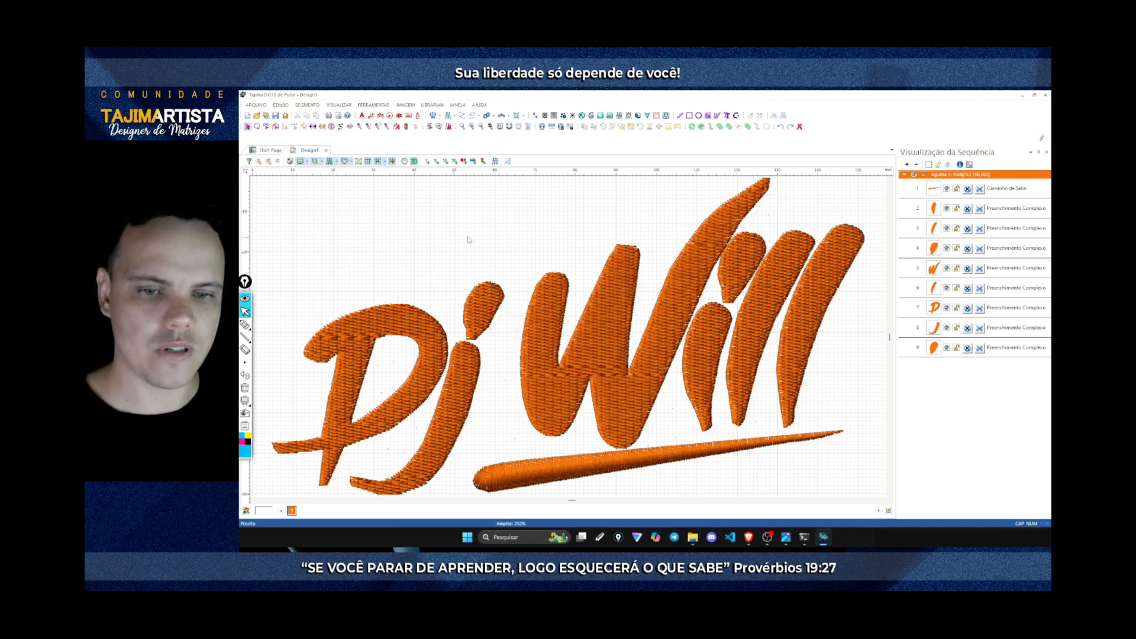
Resize the entire Dj Will embroidery design proportionally to a width of 100 mm
{"action": "key", "text": "minus"}
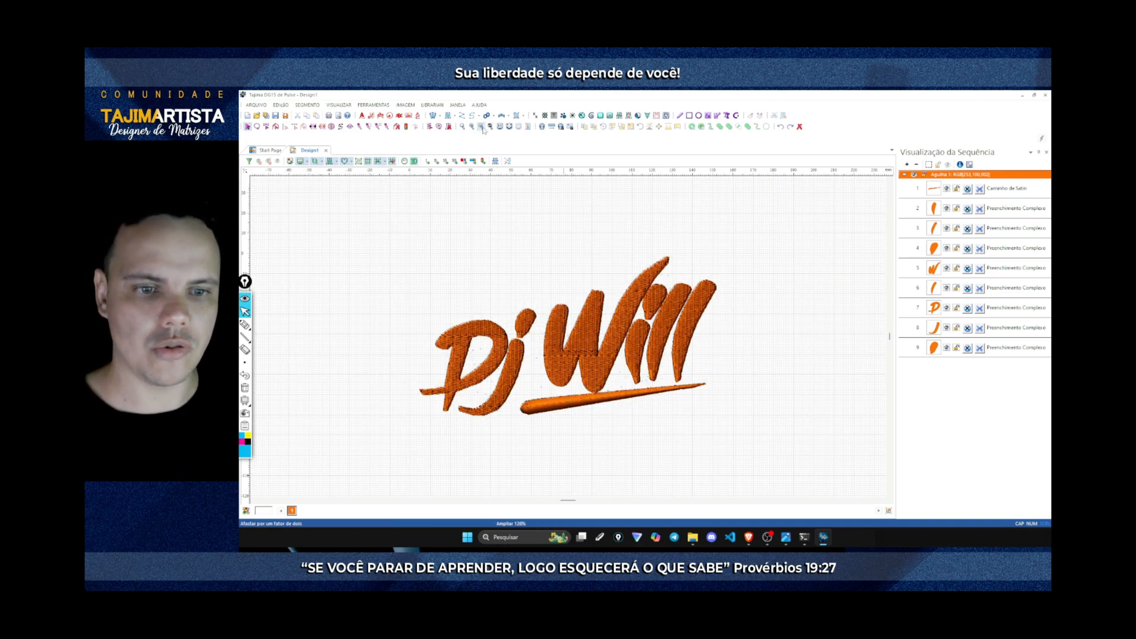
{"action": "left_click_drag", "start_coordinate": [379, 224], "coordinate": [763, 444]}
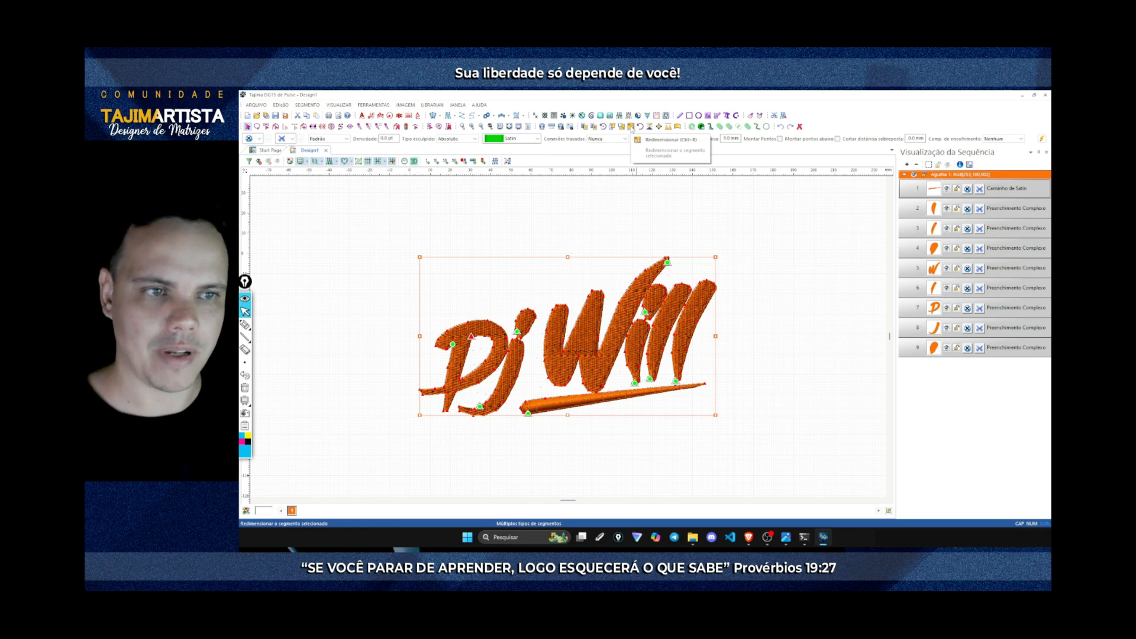
{"action": "left_click", "coordinate": [631, 127]}
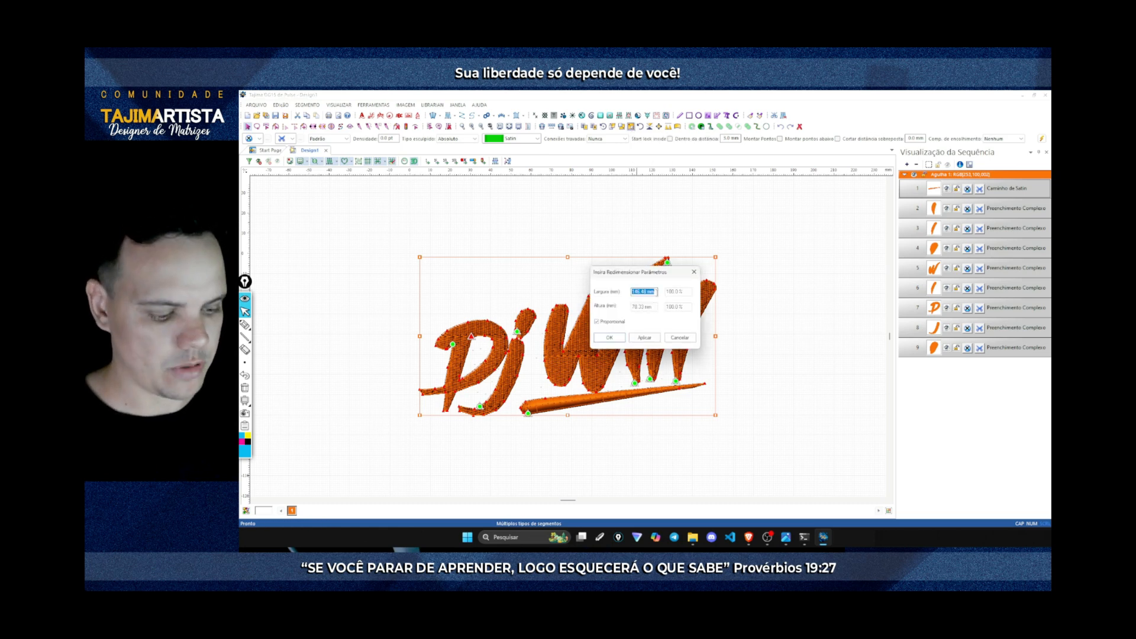
{"action": "type", "text": "100"}
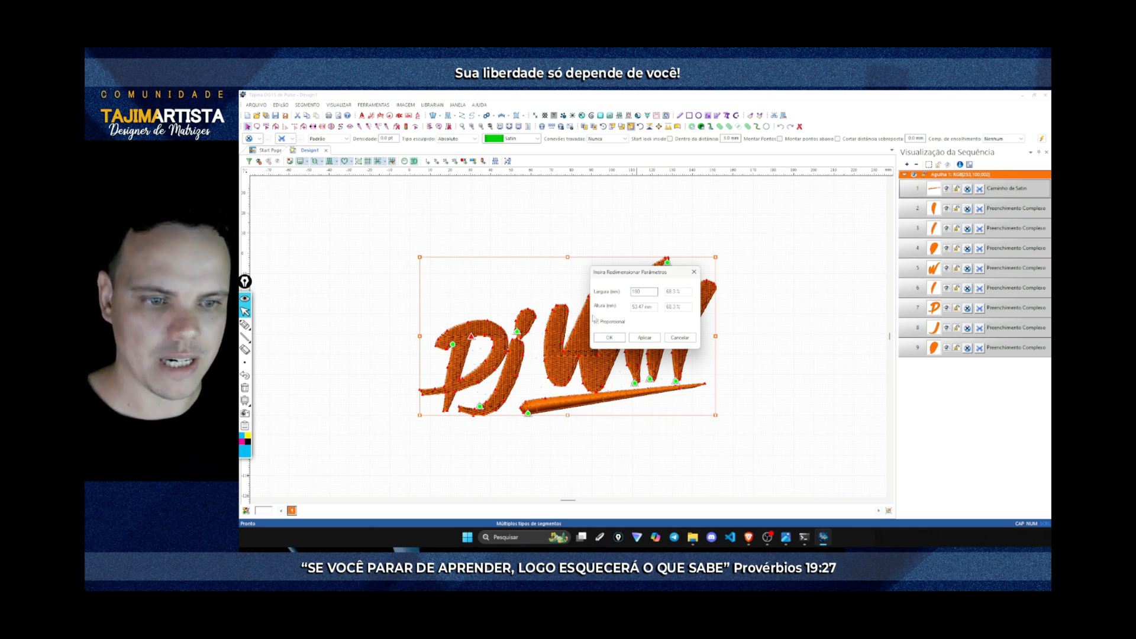
{"action": "left_click", "coordinate": [645, 338]}
{"action": "left_click", "coordinate": [611, 338]}
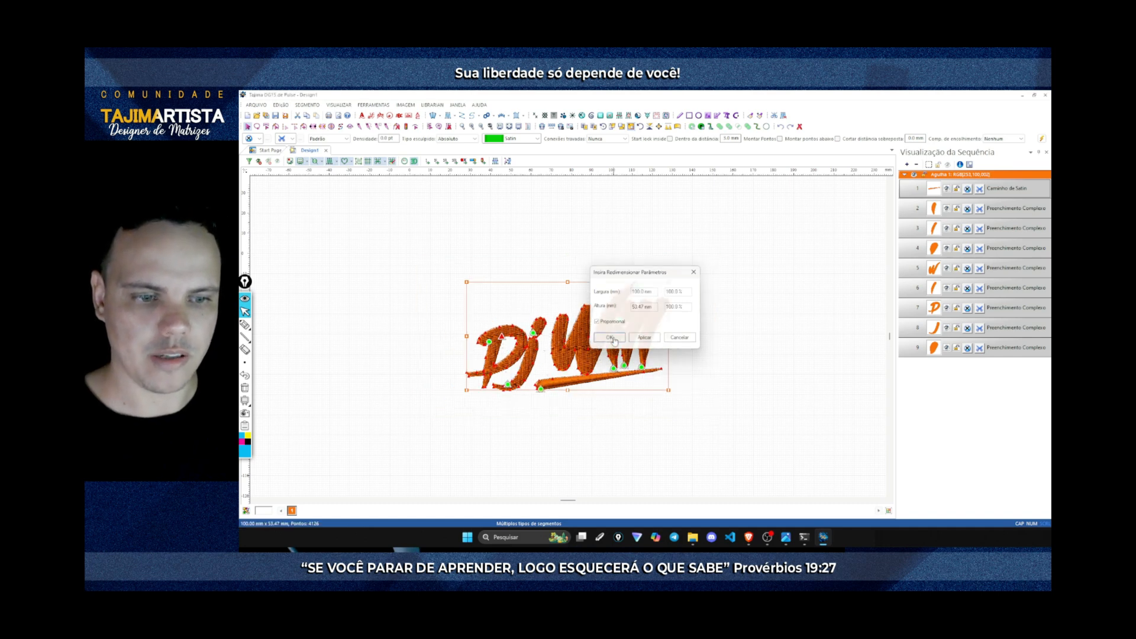
{"action": "left_click", "coordinate": [612, 254]}
Convert the satin underline below the lettering to Preenchimento Complexo and draw its stitch direction nearly vertically across the thick end
{"action": "scroll", "coordinate": [565, 334], "scroll_direction": "up", "scroll_amount": 1}
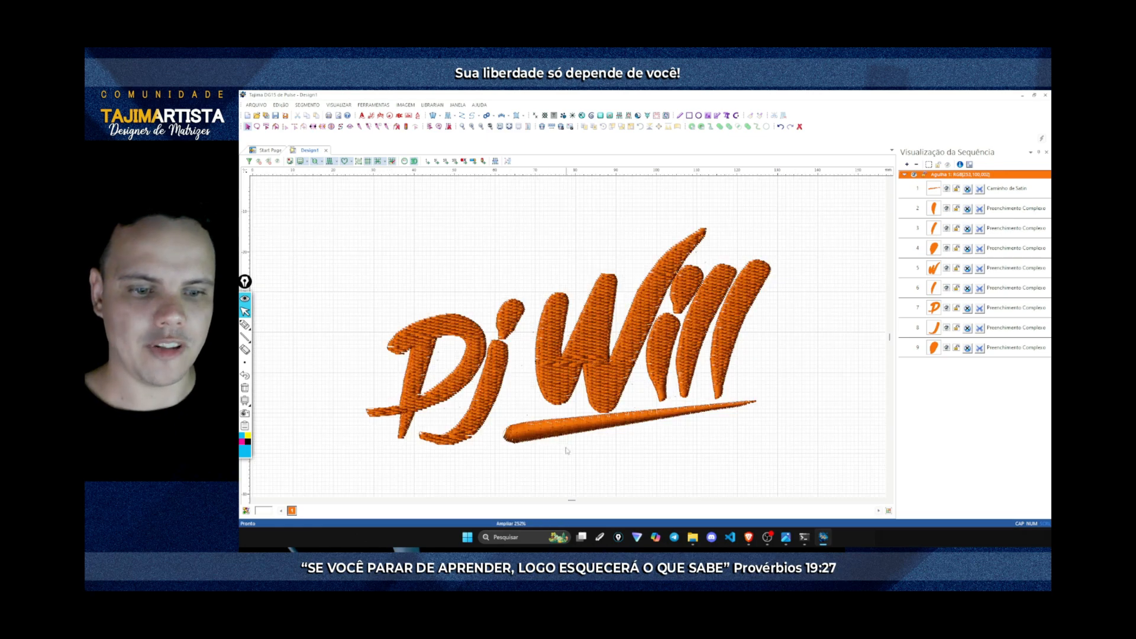
{"action": "left_click", "coordinate": [570, 431]}
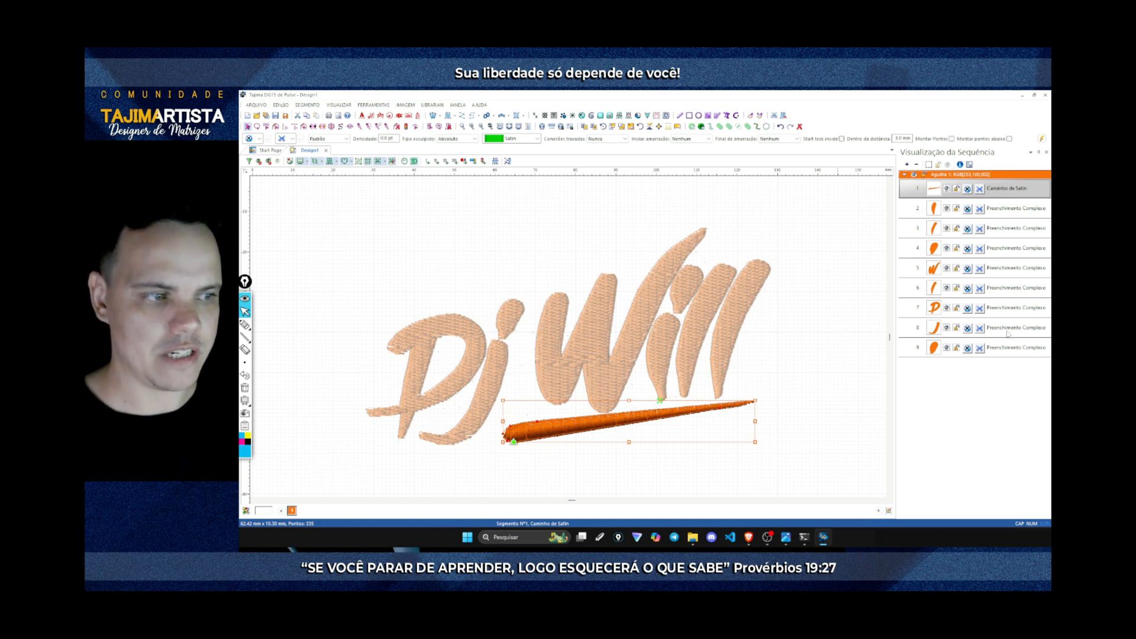
{"action": "left_click", "coordinate": [791, 343]}
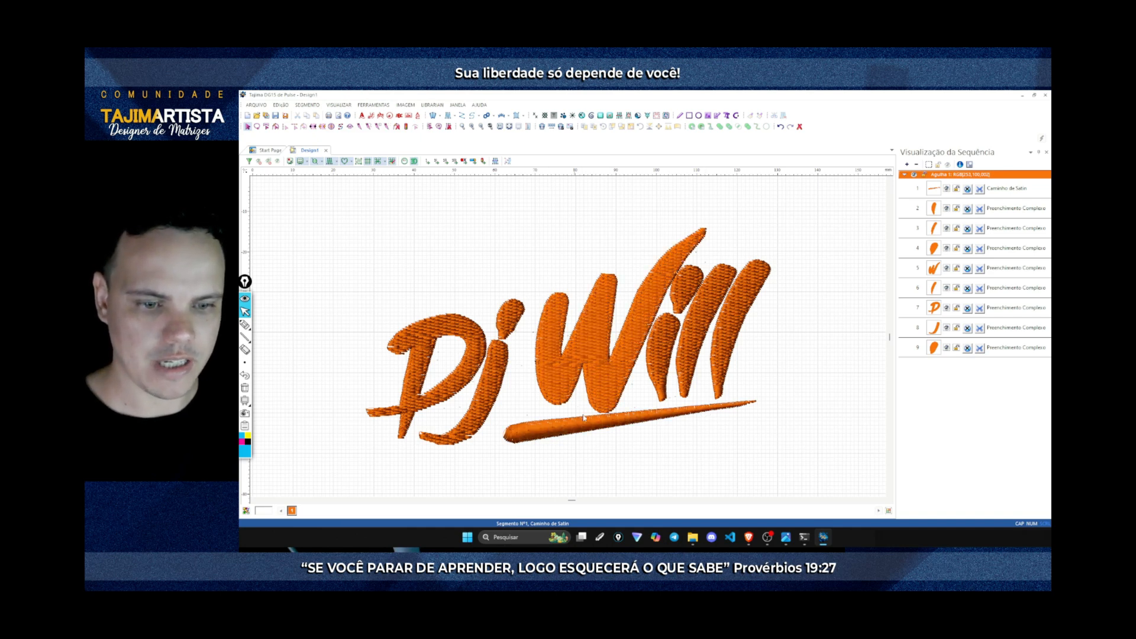
{"action": "left_click", "coordinate": [551, 436]}
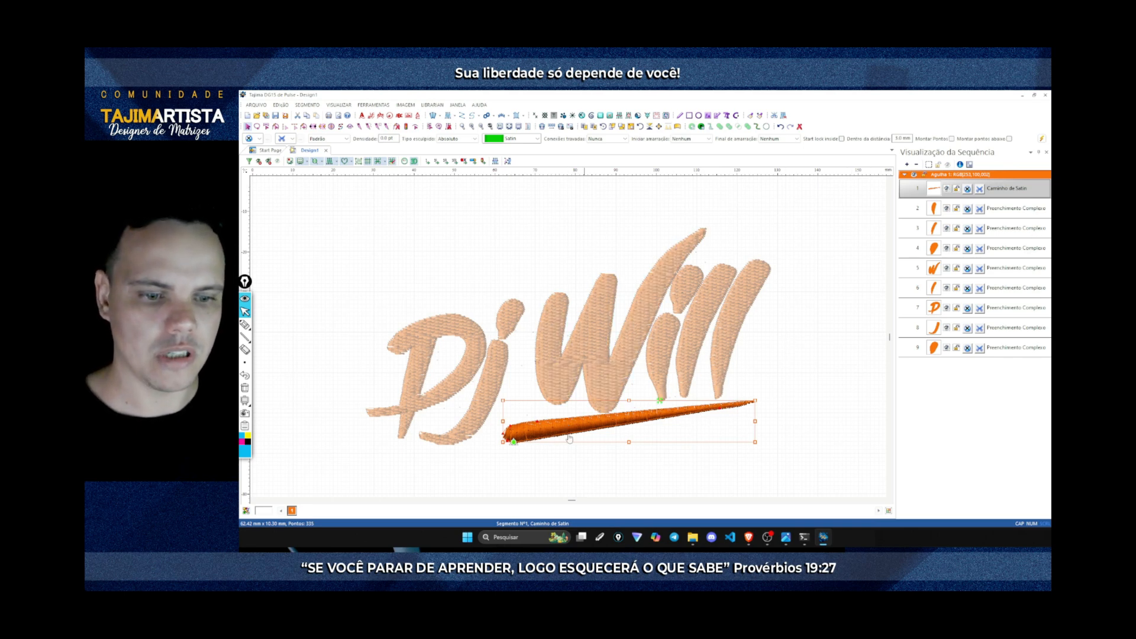
{"action": "right_click", "coordinate": [527, 410]}
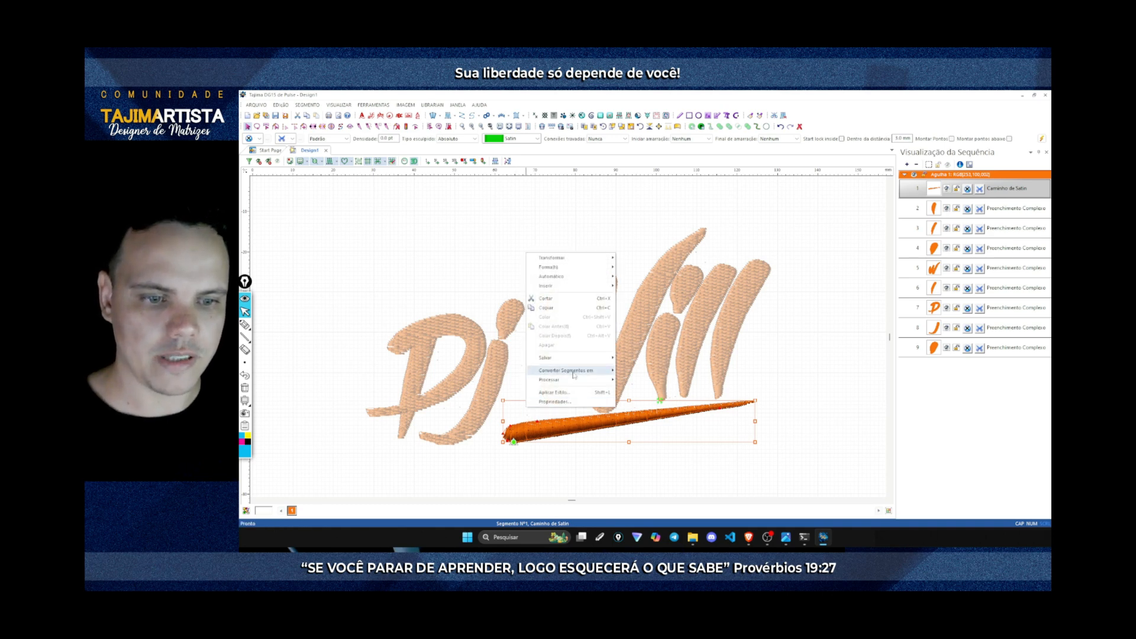
{"action": "mouse_move", "coordinate": [574, 372]}
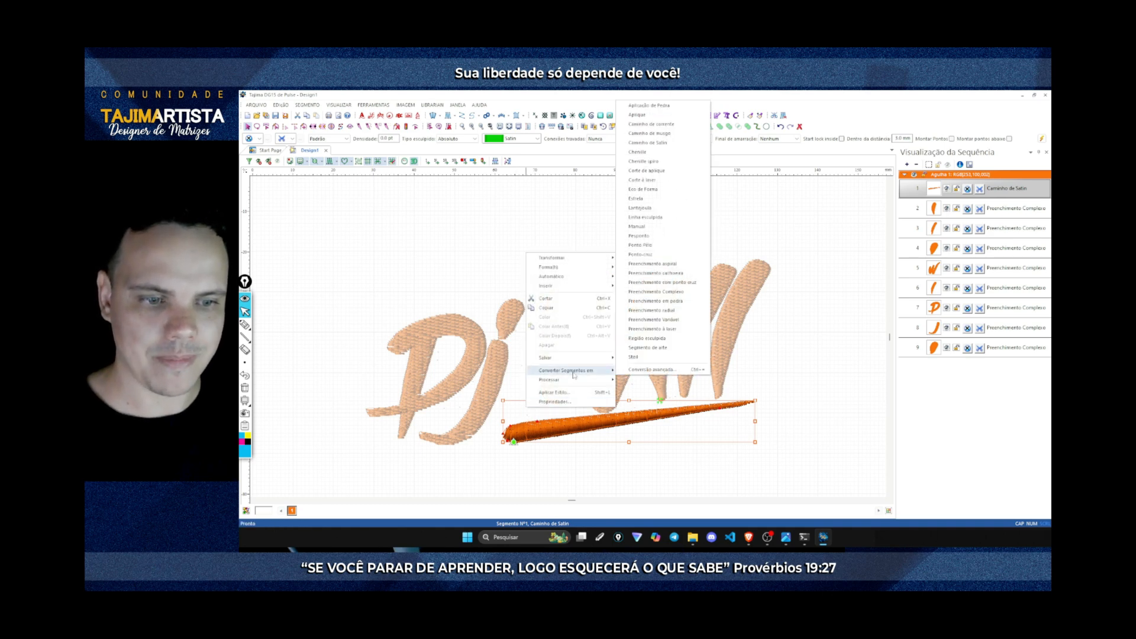
{"action": "left_click", "coordinate": [652, 292]}
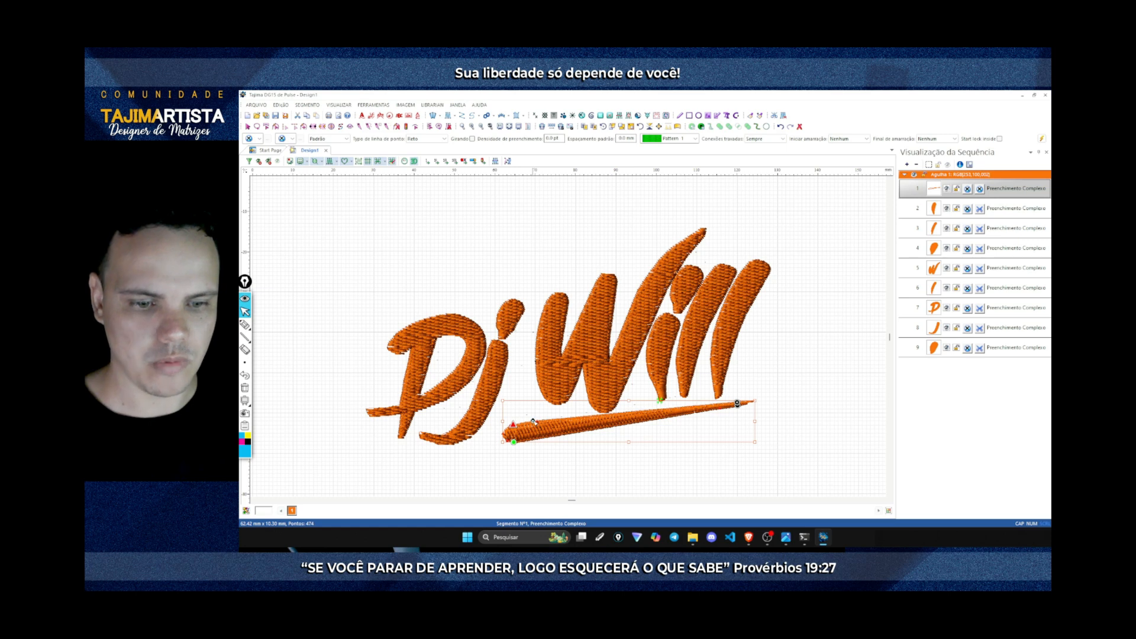
{"action": "left_click_drag", "start_coordinate": [532, 421], "coordinate": [537, 442]}
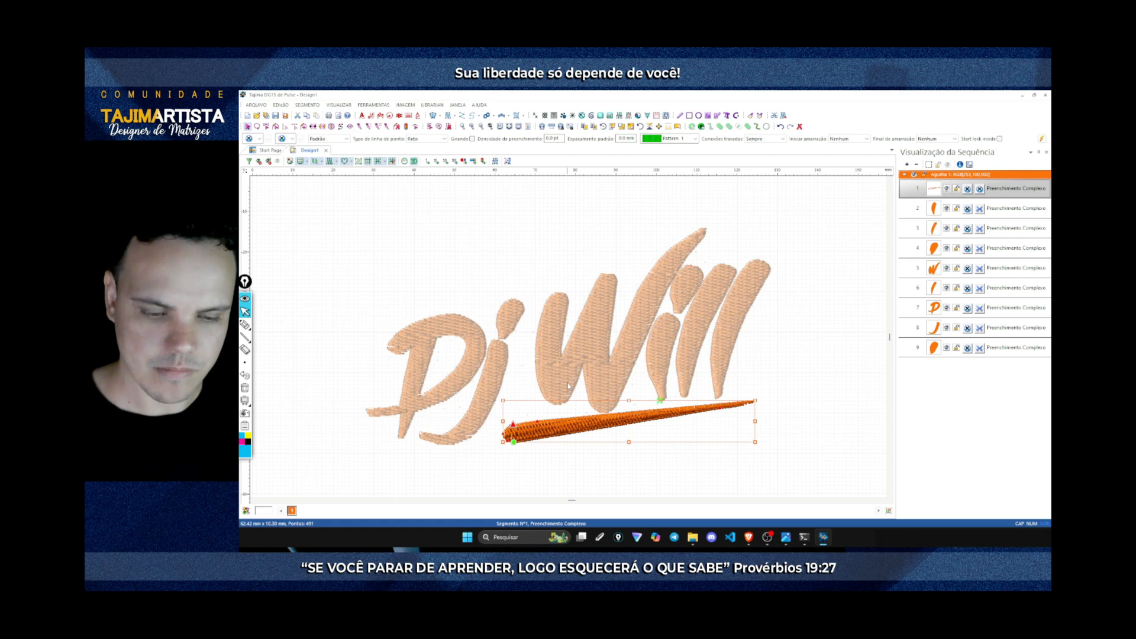
{"action": "left_click", "coordinate": [582, 249]}
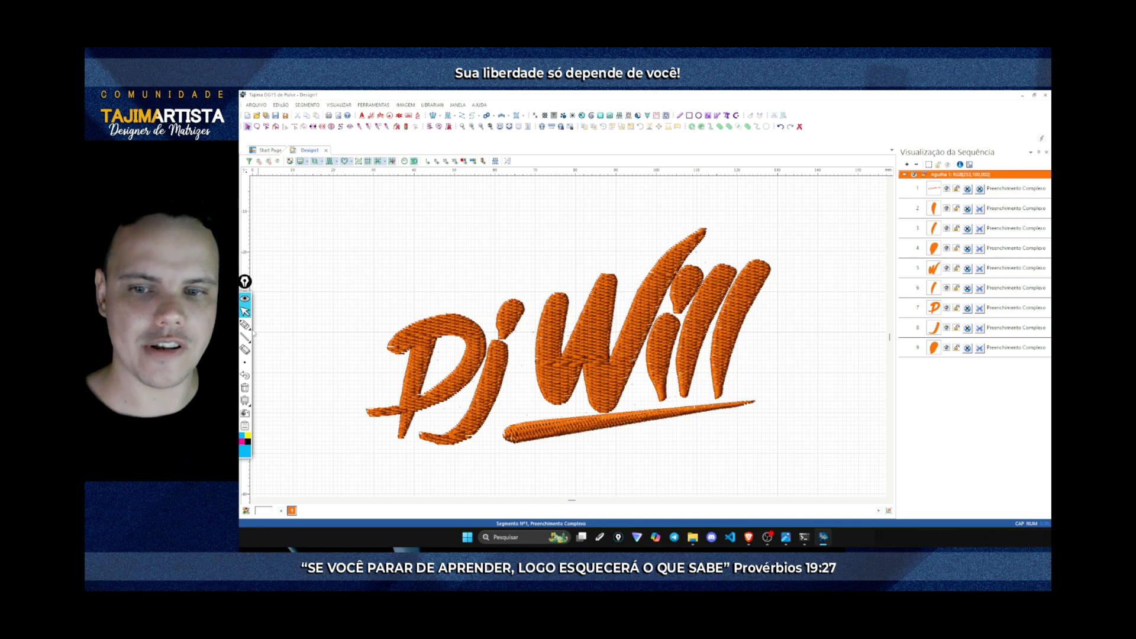
Sketch a temporary stitch route in ink over the design, numbering the letters and underline from 1 to 7
{"action": "left_click", "coordinate": [244, 324]}
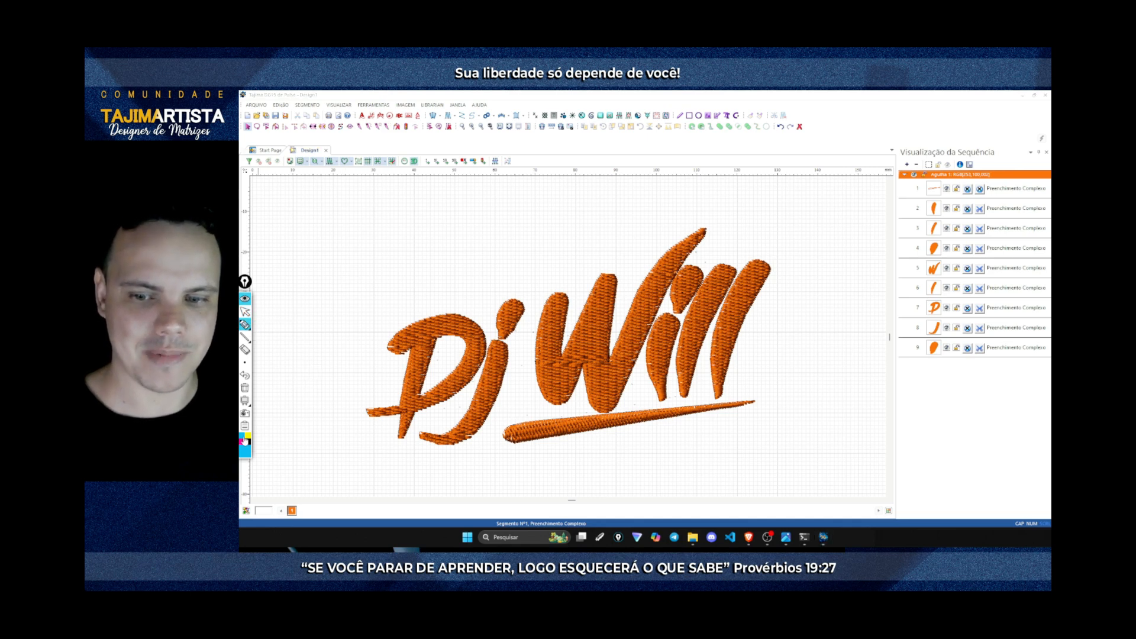
{"action": "left_click", "coordinate": [420, 300]}
{"action": "left_click", "coordinate": [502, 283]}
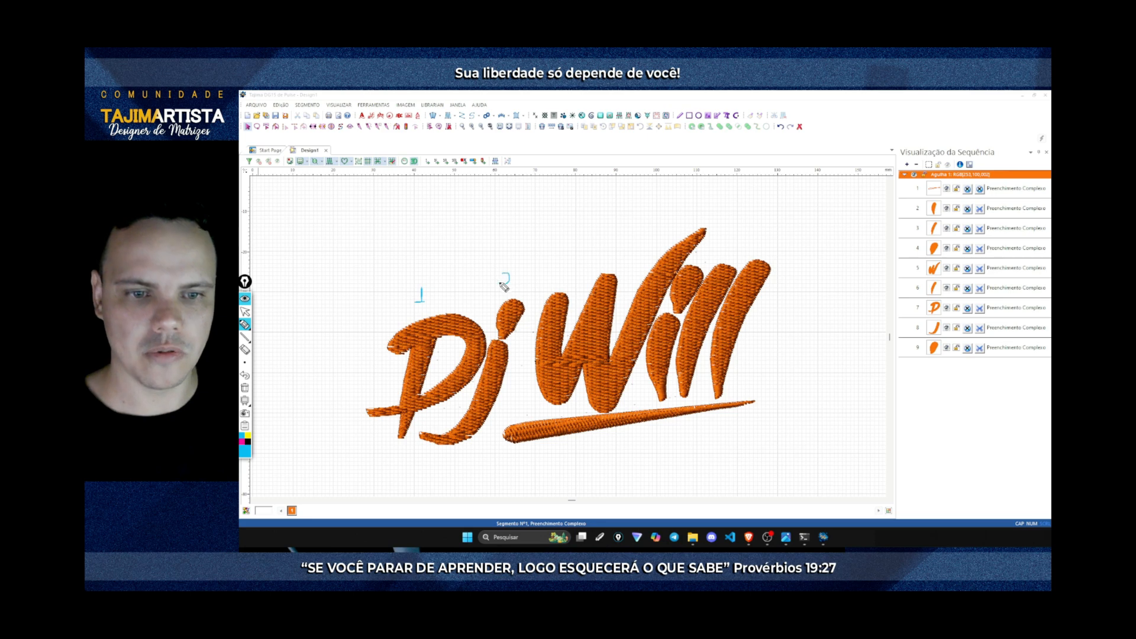
{"action": "left_click", "coordinate": [573, 261]}
{"action": "left_click_drag", "start_coordinate": [576, 262], "coordinate": [571, 270]}
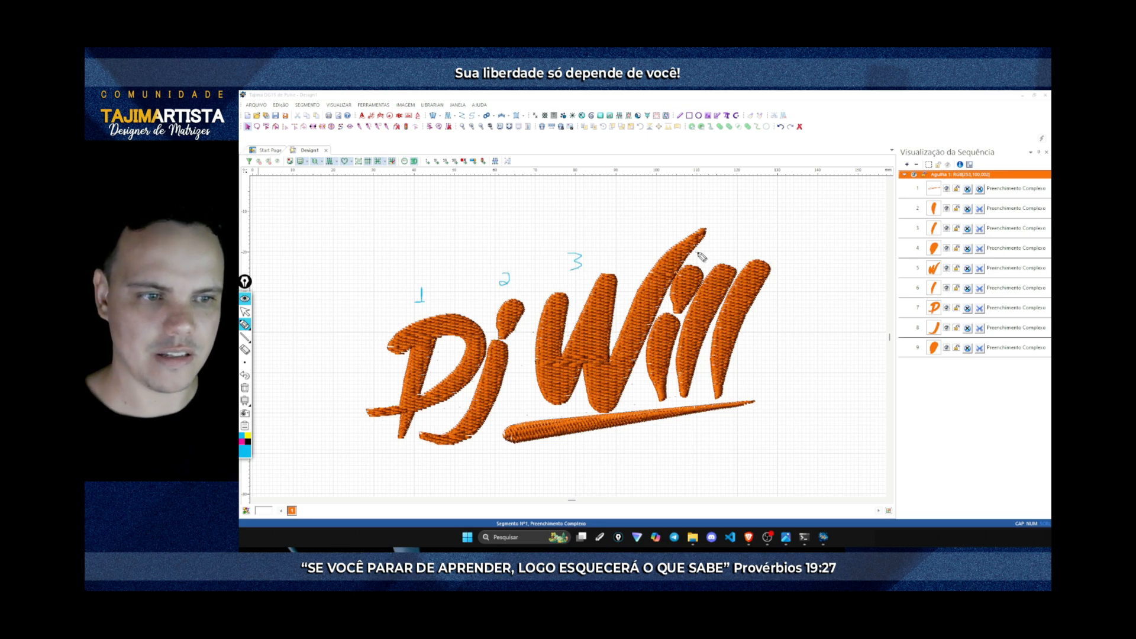
{"action": "mouse_move", "coordinate": [696, 252]}
{"action": "left_mouse_down"}
{"action": "mouse_move", "coordinate": [699, 262]}
{"action": "mouse_move", "coordinate": [766, 246]}
{"action": "mouse_move", "coordinate": [814, 317]}
{"action": "mouse_move", "coordinate": [756, 427]}
{"action": "mouse_move", "coordinate": [762, 417]}
{"action": "left_mouse_up"}
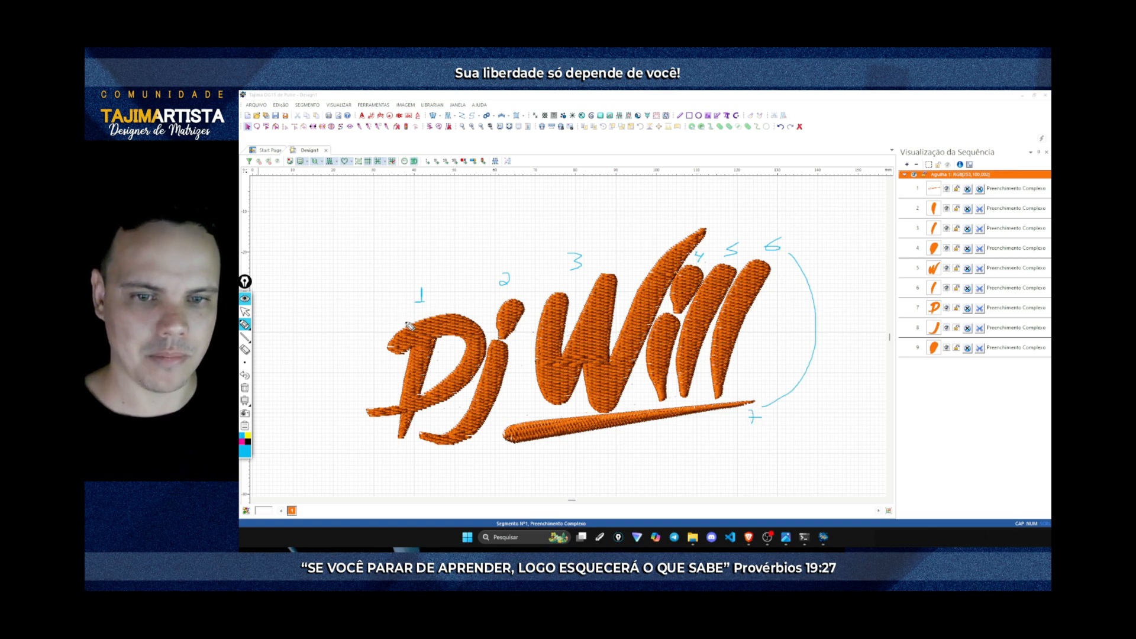
{"action": "mouse_move", "coordinate": [439, 325]}
{"action": "left_mouse_down"}
{"action": "mouse_move", "coordinate": [421, 338]}
{"action": "mouse_move", "coordinate": [403, 413]}
{"action": "mouse_move", "coordinate": [508, 300]}
{"action": "mouse_move", "coordinate": [514, 353]}
{"action": "mouse_move", "coordinate": [510, 324]}
{"action": "mouse_move", "coordinate": [552, 381]}
{"action": "mouse_move", "coordinate": [610, 386]}
{"action": "mouse_move", "coordinate": [679, 236]}
{"action": "left_mouse_up"}
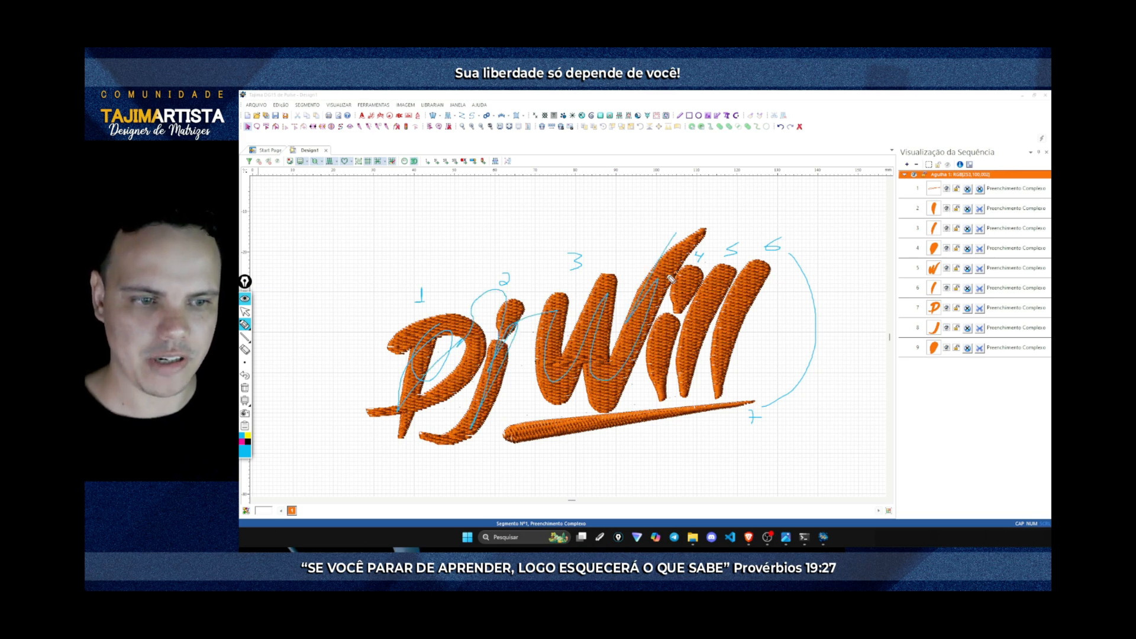
{"action": "mouse_move", "coordinate": [669, 278]}
{"action": "left_mouse_down"}
{"action": "mouse_move", "coordinate": [658, 351]}
{"action": "mouse_move", "coordinate": [699, 282]}
{"action": "mouse_move", "coordinate": [742, 295]}
{"action": "mouse_move", "coordinate": [725, 354]}
{"action": "mouse_move", "coordinate": [742, 392]}
{"action": "mouse_move", "coordinate": [729, 411]}
{"action": "mouse_move", "coordinate": [552, 427]}
{"action": "mouse_move", "coordinate": [513, 442]}
{"action": "mouse_move", "coordinate": [543, 442]}
{"action": "left_mouse_up"}
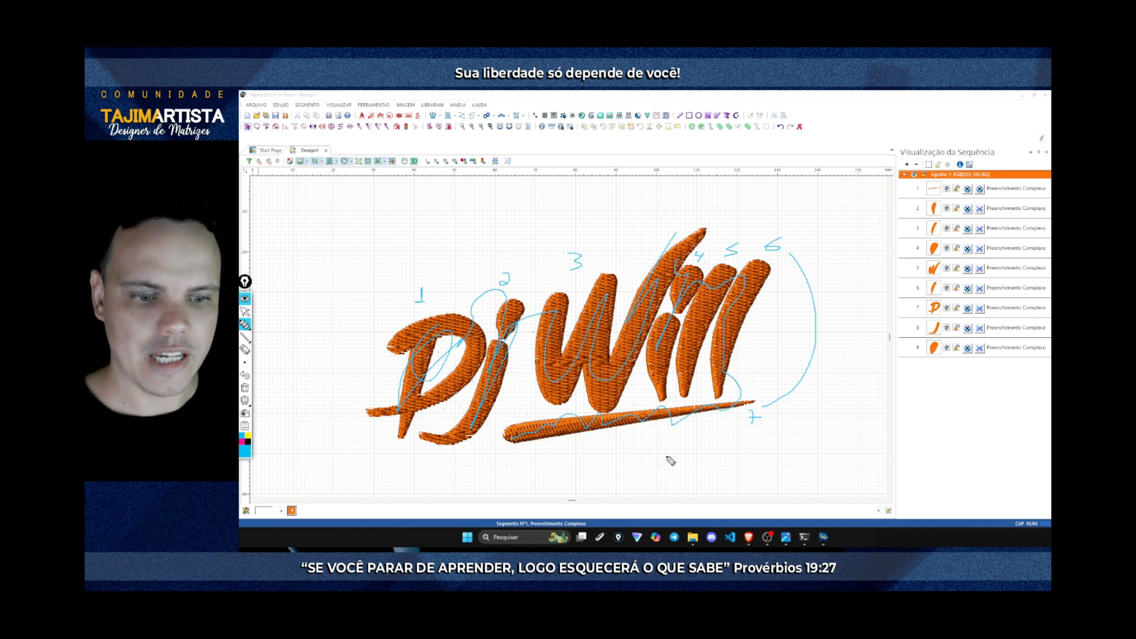
{"action": "left_click", "coordinate": [245, 388]}
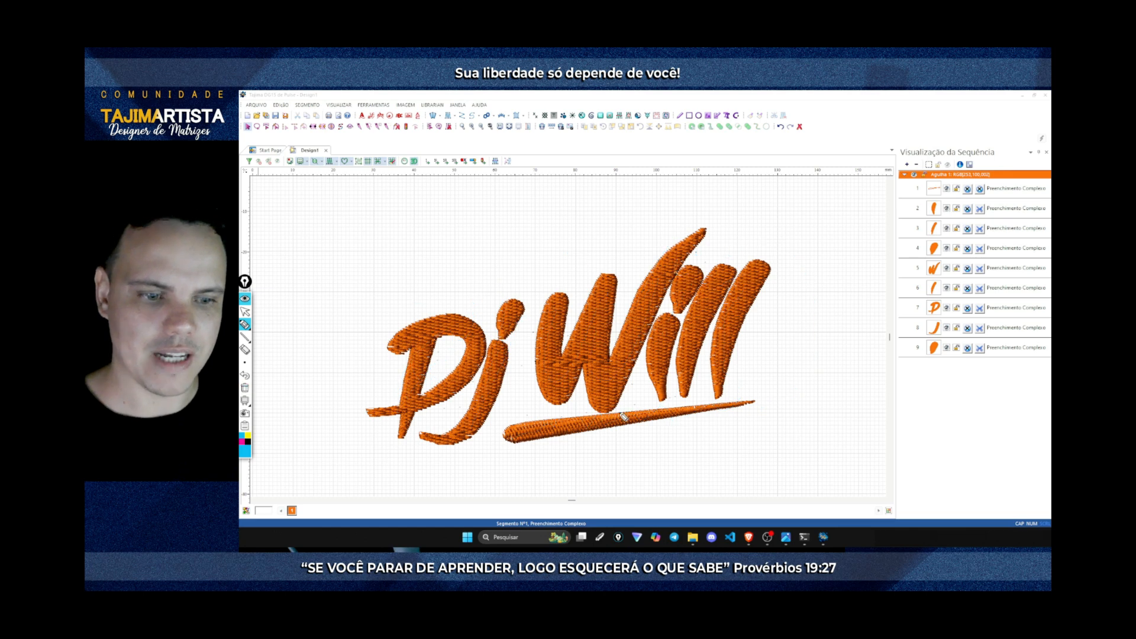
Sketch temporary ink strokes showing the stitching and connecting paths across the D, the j, the last l and the underline
{"action": "left_click_drag", "start_coordinate": [507, 431], "coordinate": [748, 404]}
{"action": "mouse_move", "coordinate": [441, 338]}
{"action": "left_mouse_down"}
{"action": "mouse_move", "coordinate": [417, 350]}
{"action": "mouse_move", "coordinate": [440, 379]}
{"action": "mouse_move", "coordinate": [414, 411]}
{"action": "left_mouse_up"}
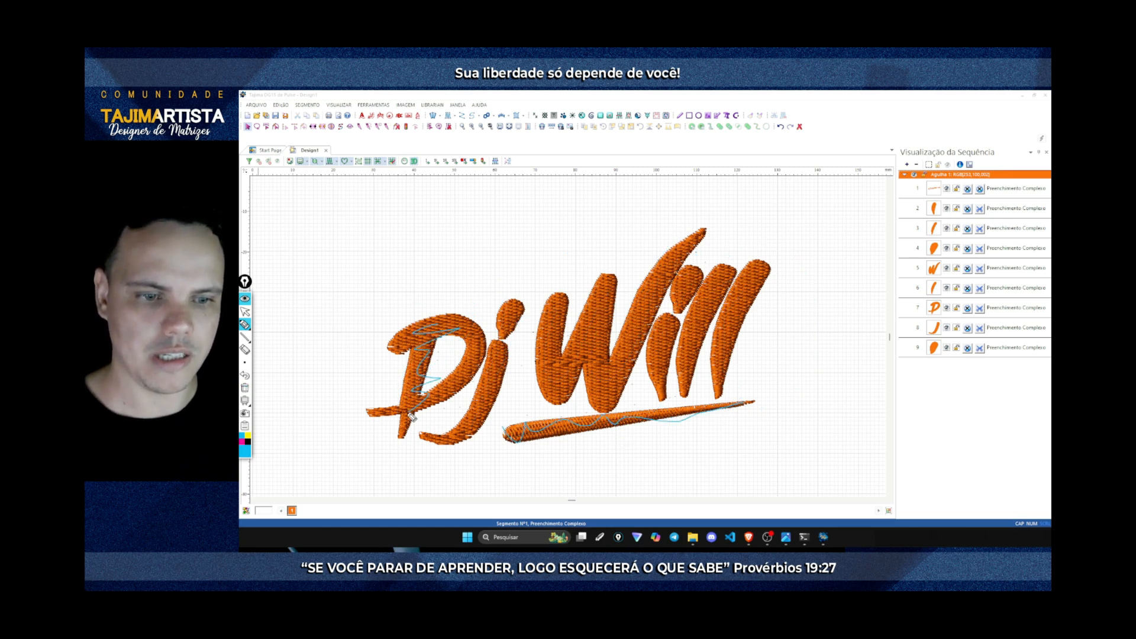
{"action": "left_click_drag", "start_coordinate": [768, 263], "coordinate": [714, 370]}
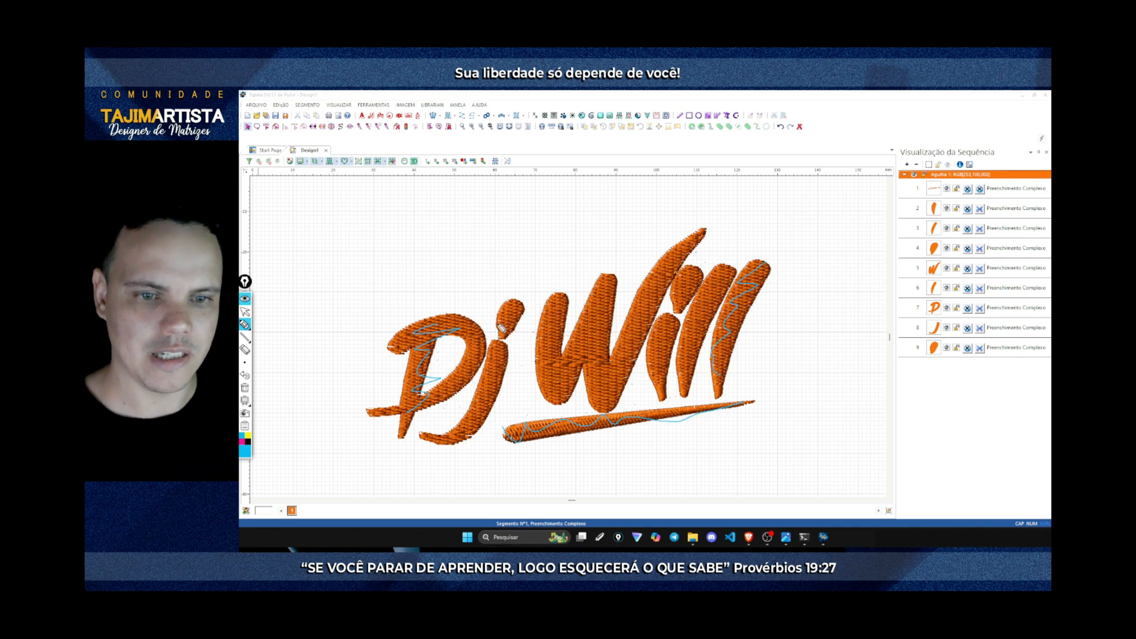
{"action": "mouse_move", "coordinate": [515, 298]}
{"action": "left_mouse_down"}
{"action": "mouse_move", "coordinate": [519, 323]}
{"action": "mouse_move", "coordinate": [474, 425]}
{"action": "mouse_move", "coordinate": [526, 441]}
{"action": "left_mouse_up"}
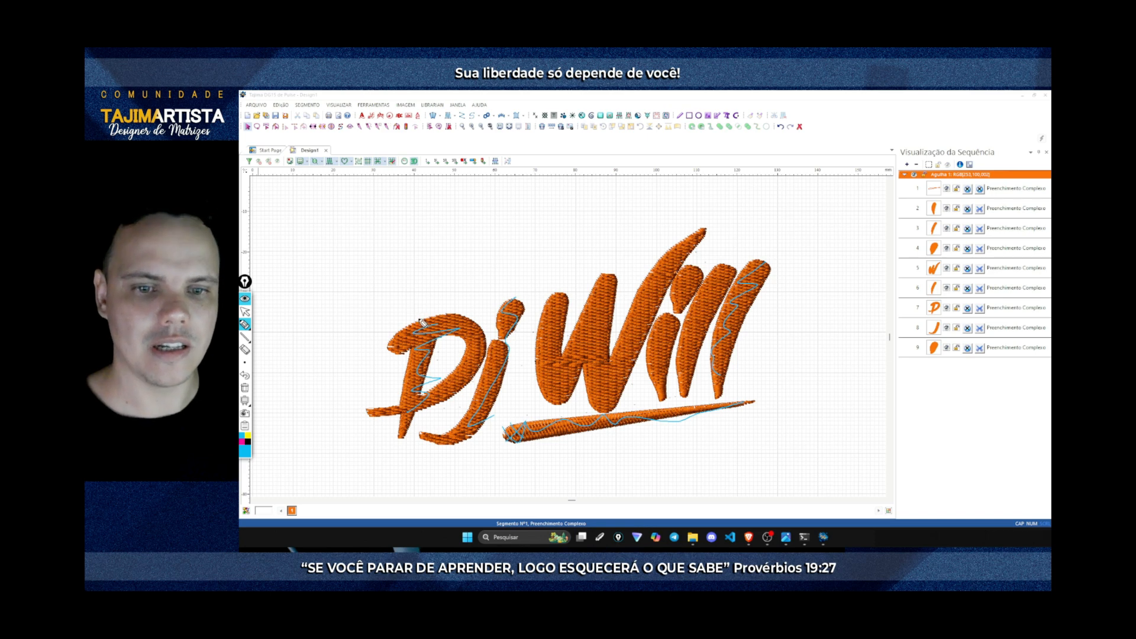
{"action": "mouse_move", "coordinate": [397, 423]}
{"action": "left_mouse_down"}
{"action": "mouse_move", "coordinate": [459, 349]}
{"action": "mouse_move", "coordinate": [571, 343]}
{"action": "mouse_move", "coordinate": [651, 294]}
{"action": "mouse_move", "coordinate": [666, 334]}
{"action": "mouse_move", "coordinate": [760, 299]}
{"action": "mouse_move", "coordinate": [753, 406]}
{"action": "mouse_move", "coordinate": [684, 420]}
{"action": "mouse_move", "coordinate": [553, 409]}
{"action": "mouse_move", "coordinate": [512, 431]}
{"action": "mouse_move", "coordinate": [461, 371]}
{"action": "left_mouse_up"}
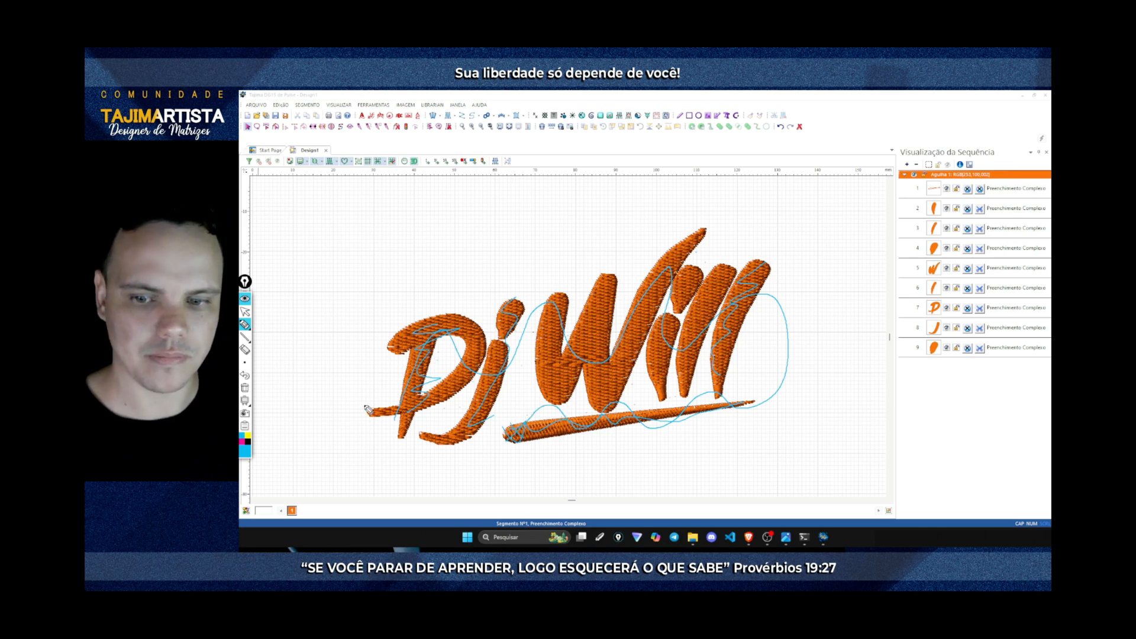
{"action": "left_click", "coordinate": [245, 388]}
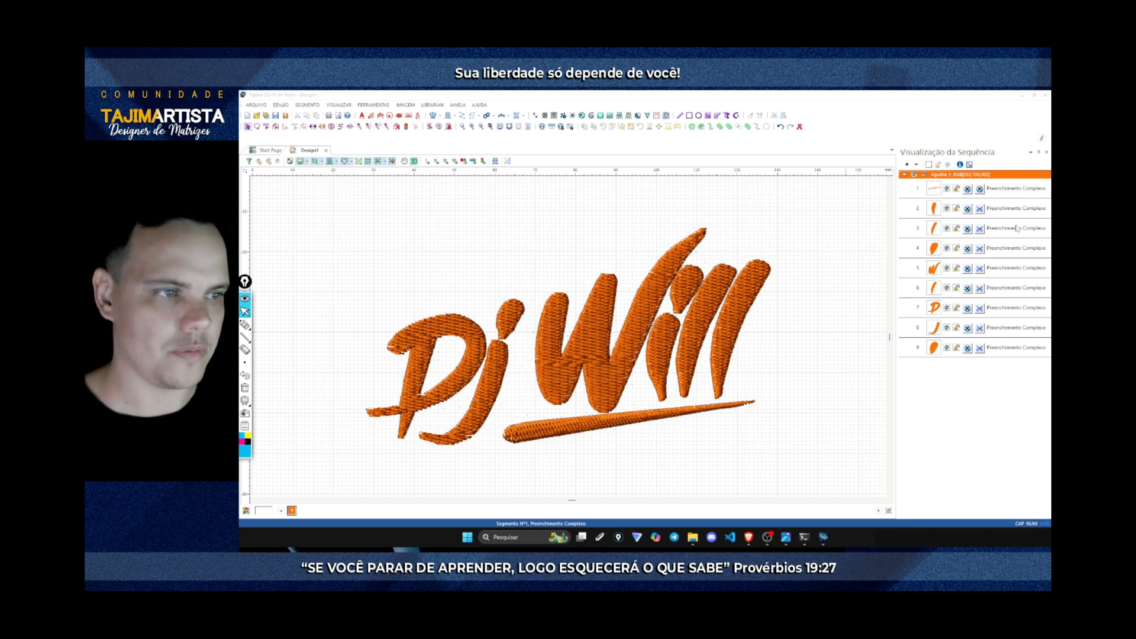
Examine which design parts the first three segments of the stitch sequence cover
{"action": "left_click", "coordinate": [938, 190]}
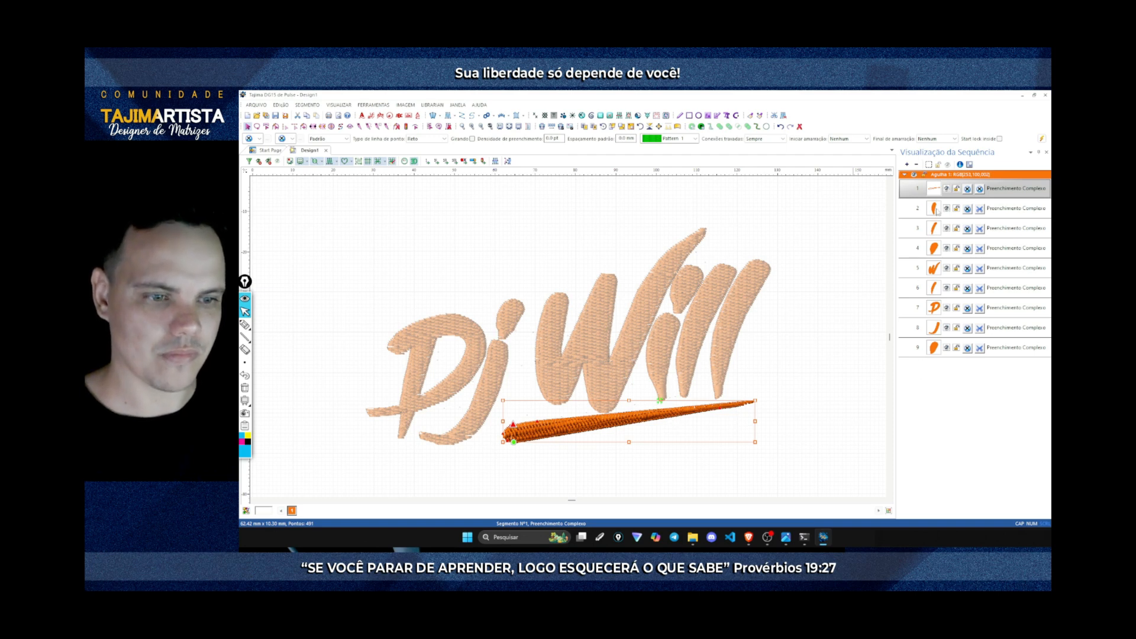
{"action": "left_click", "coordinate": [937, 212]}
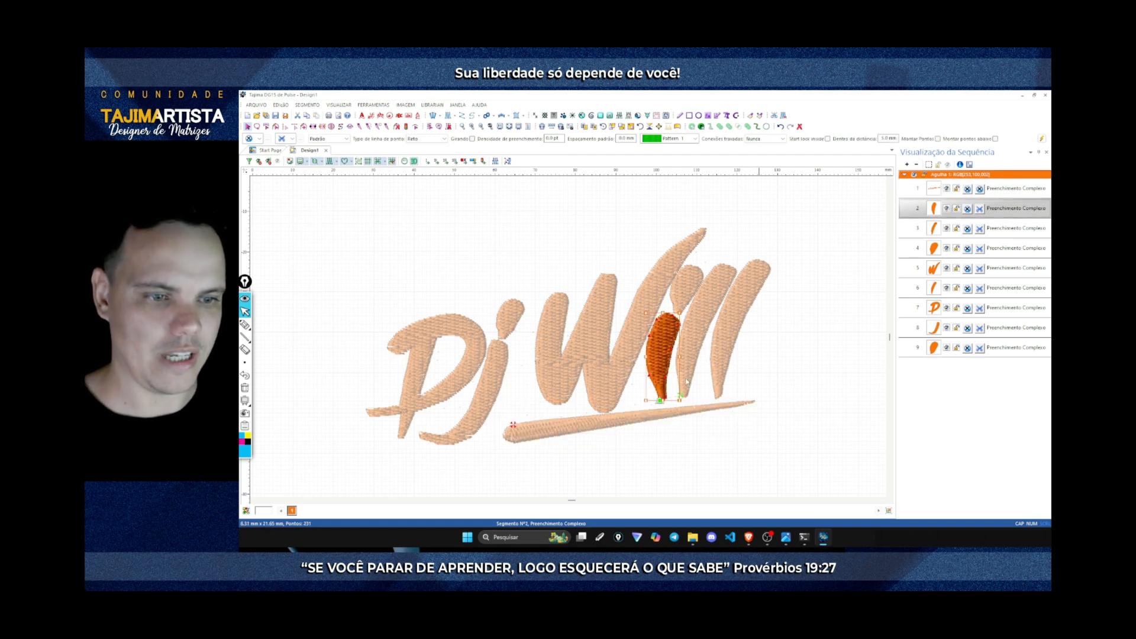
{"action": "left_click", "coordinate": [936, 230]}
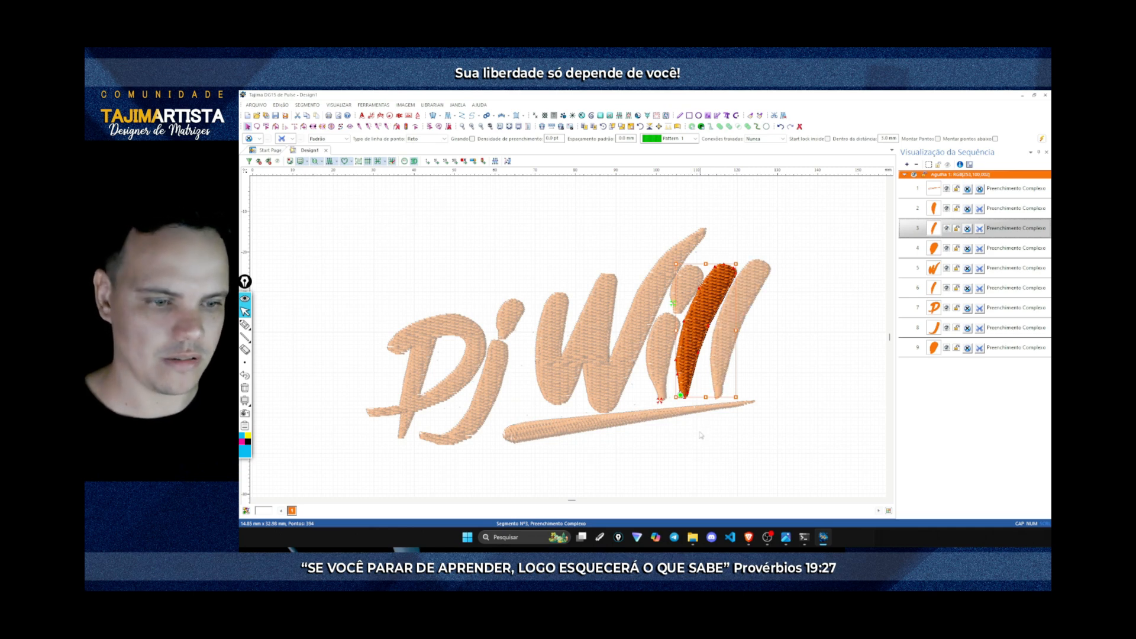
{"action": "left_click", "coordinate": [699, 419]}
{"action": "left_click", "coordinate": [791, 438]}
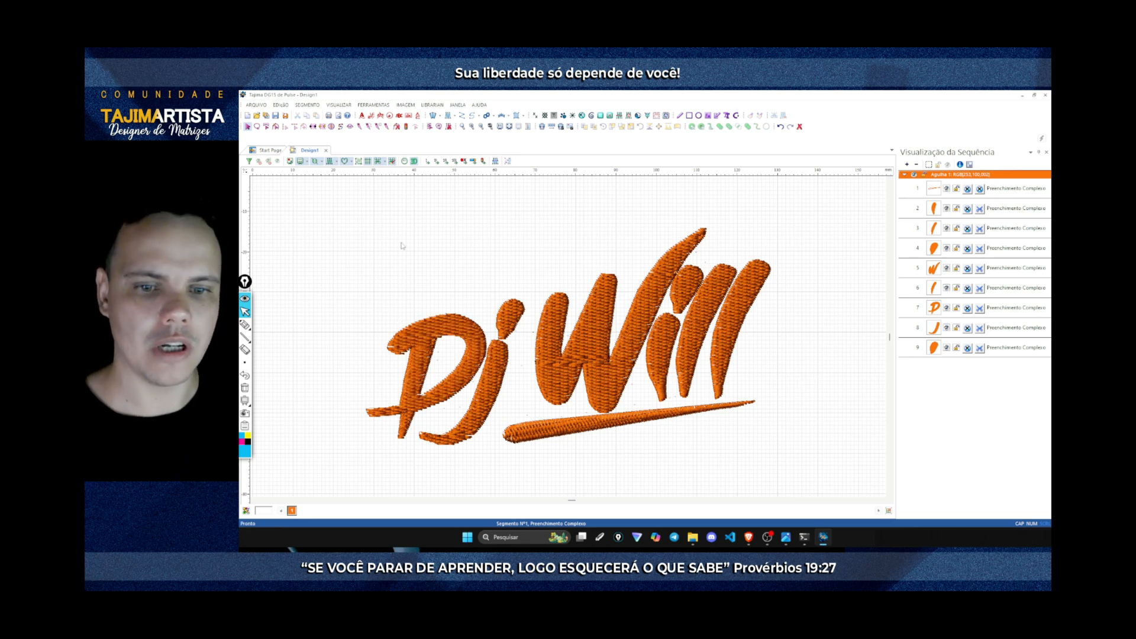
Make the letter D first in the stitch sequence and place its start and end points on its outer curve facing the j
{"action": "left_click", "coordinate": [412, 327]}
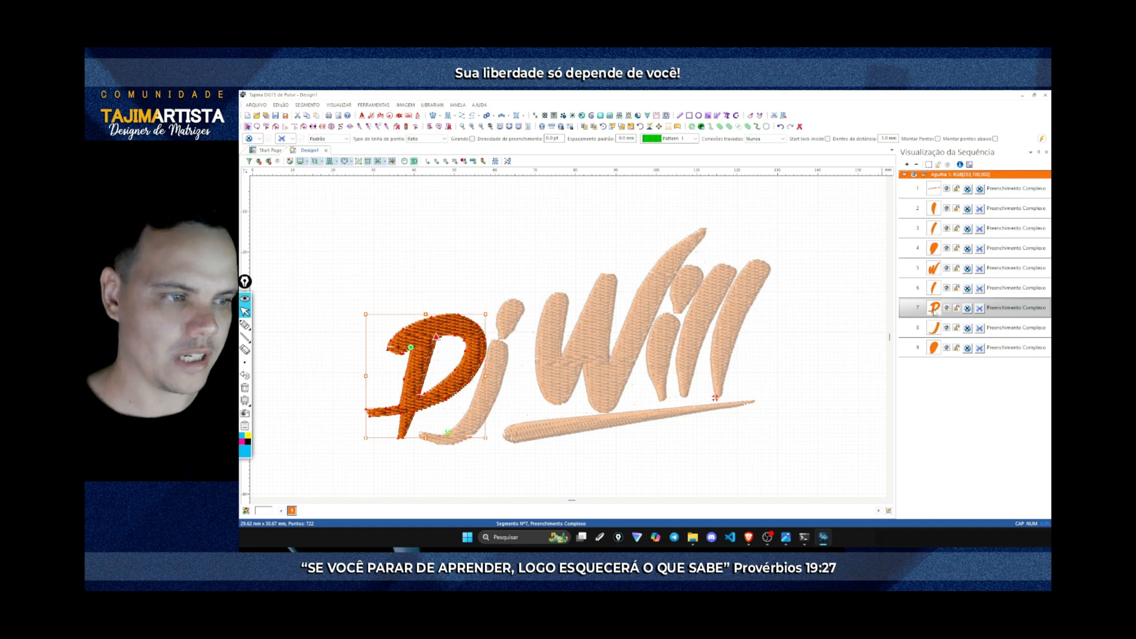
{"action": "left_click_drag", "start_coordinate": [933, 312], "coordinate": [942, 200]}
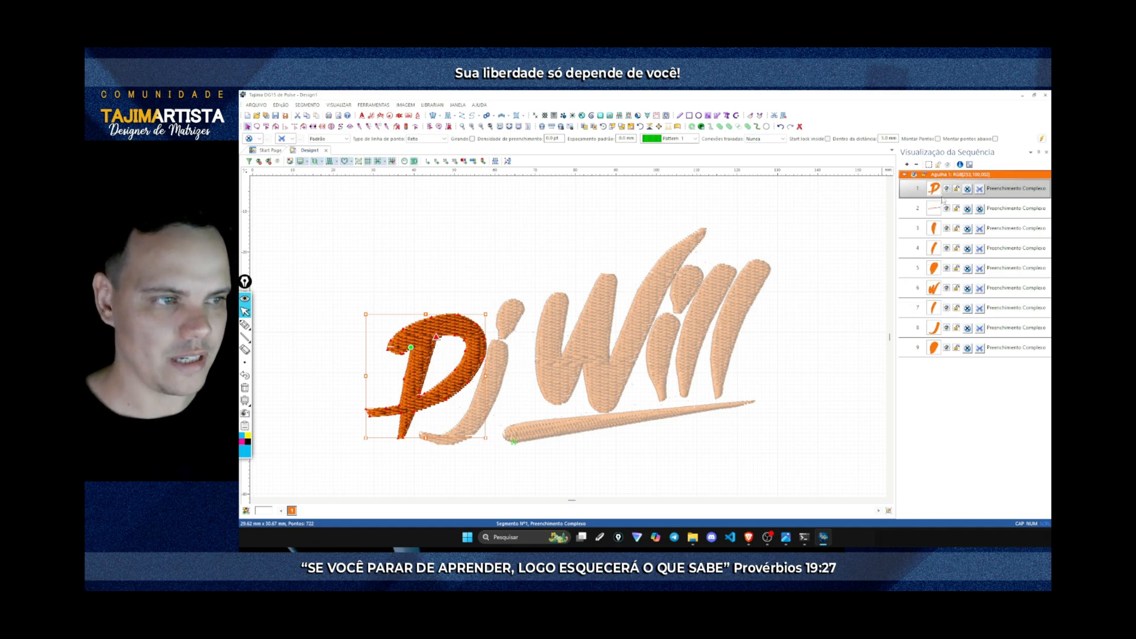
{"action": "scroll", "coordinate": [469, 200], "scroll_direction": "up", "scroll_amount": 1}
{"action": "left_click", "coordinate": [467, 200]}
{"action": "key", "text": "Left"}
{"action": "key", "text": "Down"}
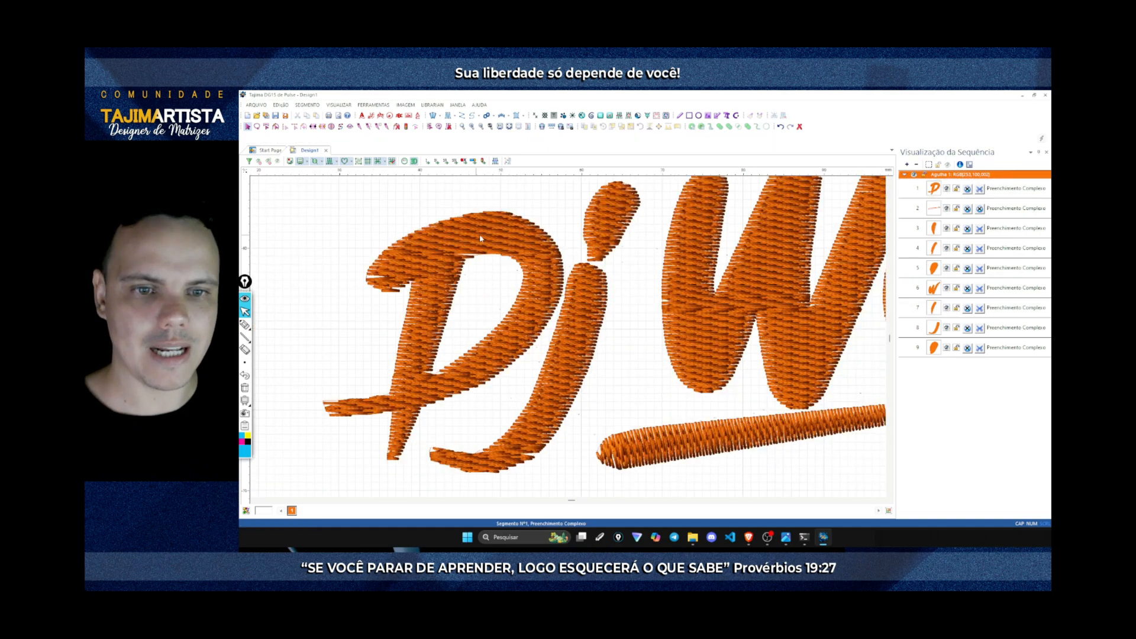
{"action": "left_click", "coordinate": [464, 363]}
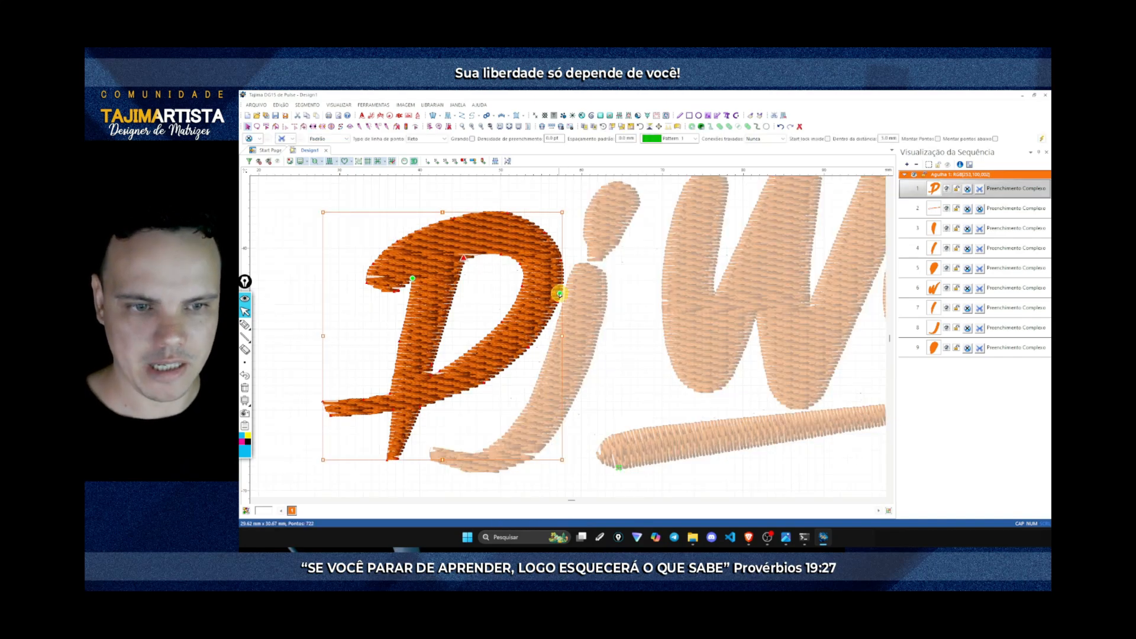
{"action": "left_click_drag", "start_coordinate": [559, 295], "coordinate": [558, 299]}
{"action": "mouse_move", "coordinate": [464, 258]}
{"action": "left_mouse_down"}
{"action": "mouse_move", "coordinate": [556, 286]}
{"action": "mouse_move", "coordinate": [557, 299]}
{"action": "left_mouse_up"}
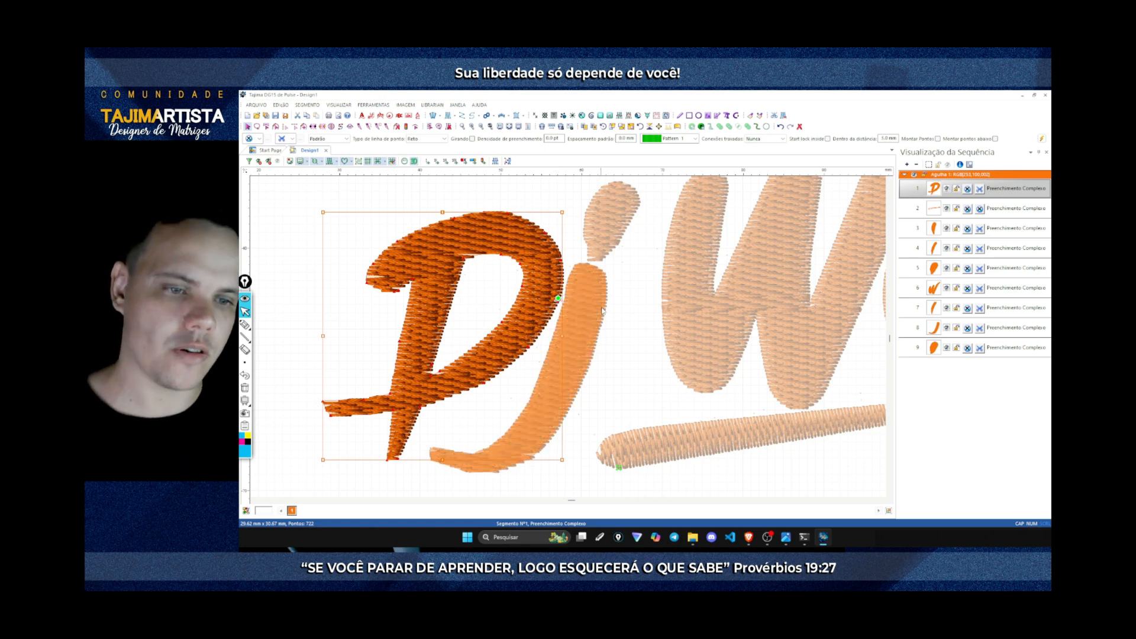
Try placing the letter D's end point at the far tip of its upper stroke, away from the j
{"action": "left_click", "coordinate": [562, 305]}
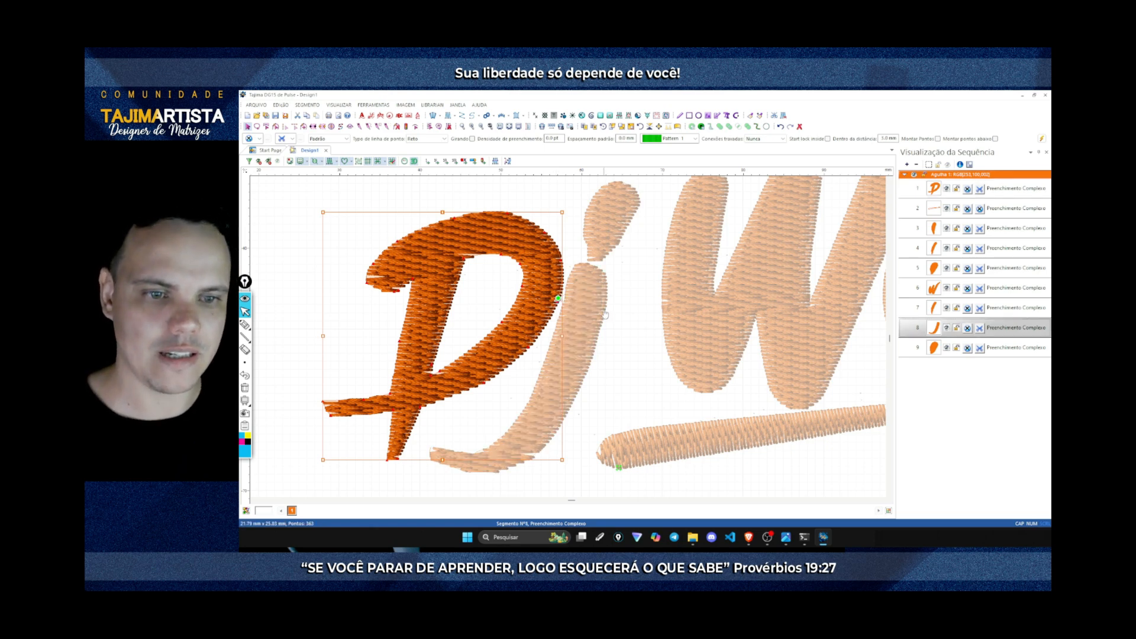
{"action": "right_click", "coordinate": [562, 305]}
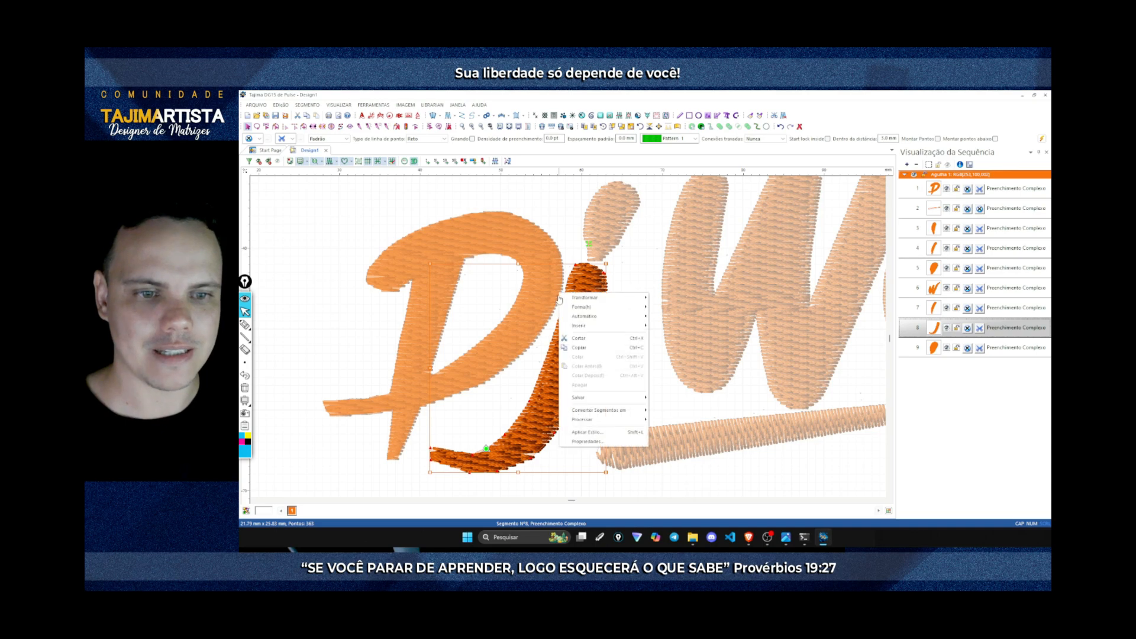
{"action": "left_click", "coordinate": [562, 241]}
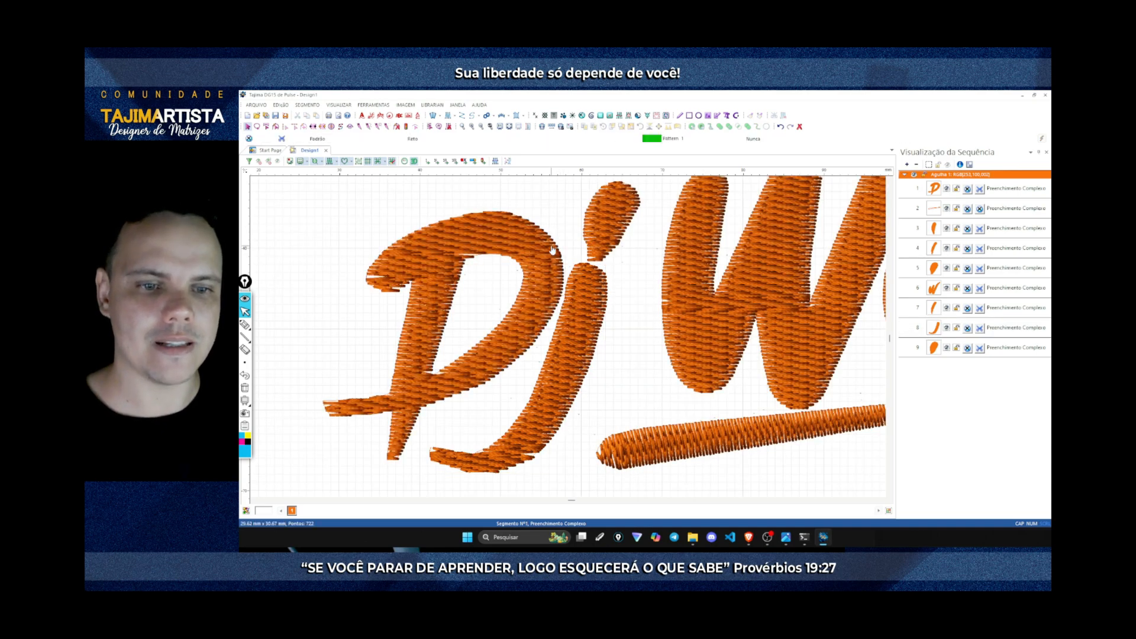
{"action": "left_click", "coordinate": [557, 298]}
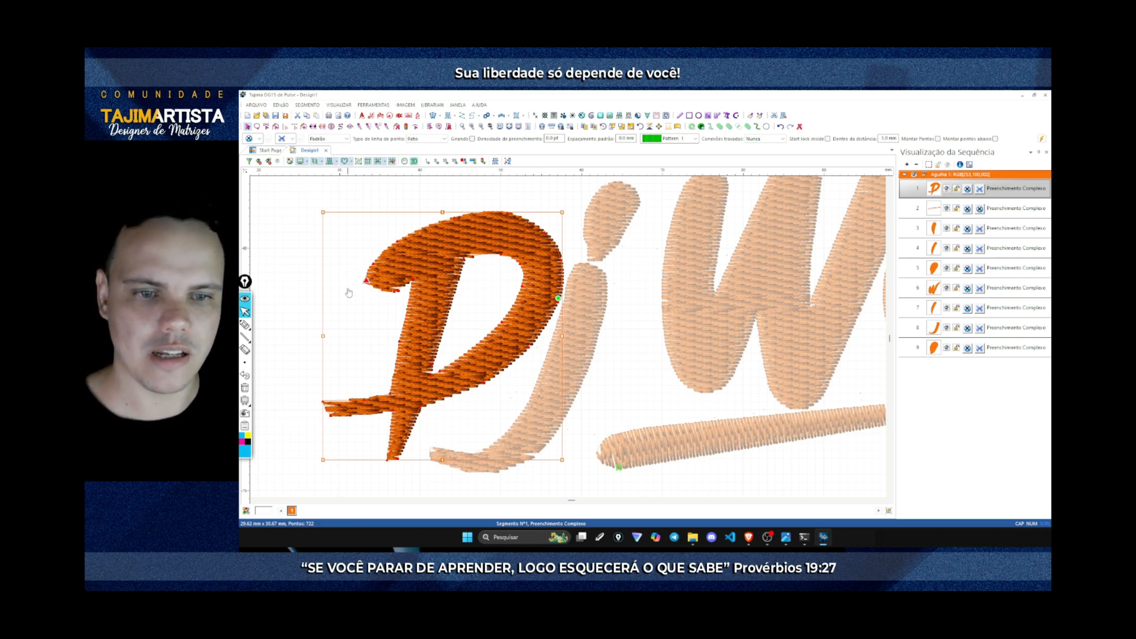
{"action": "left_click", "coordinate": [590, 288]}
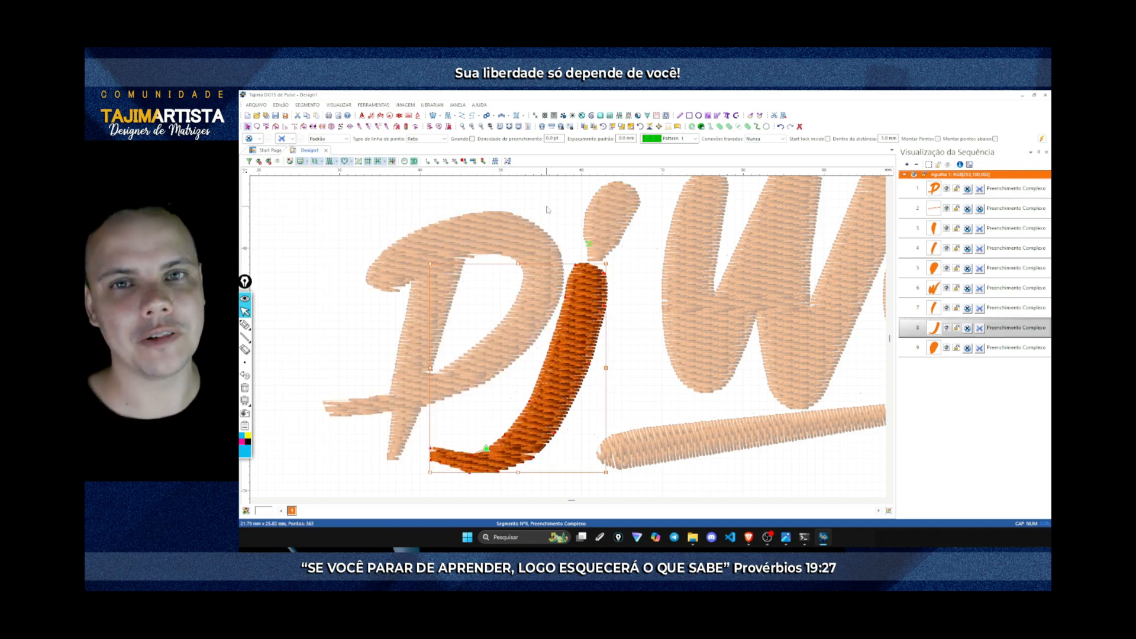
Return the letter D's end point to its outer curve, where it is closest to the j
{"action": "left_click", "coordinate": [558, 297]}
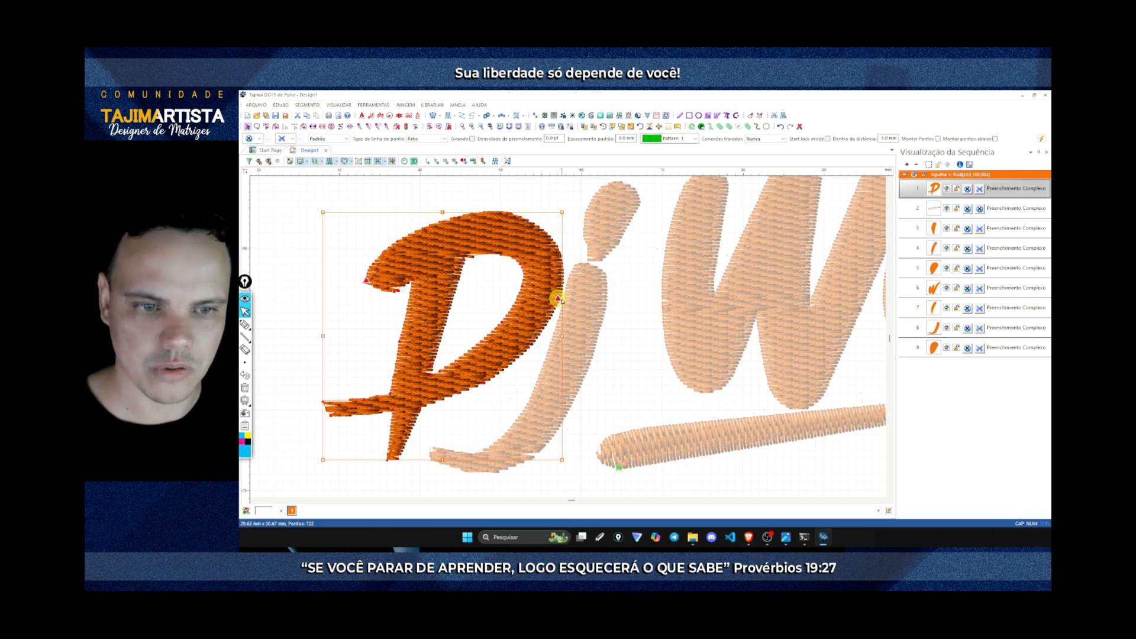
{"action": "key", "text": "g"}
{"action": "left_click", "coordinate": [626, 301]}
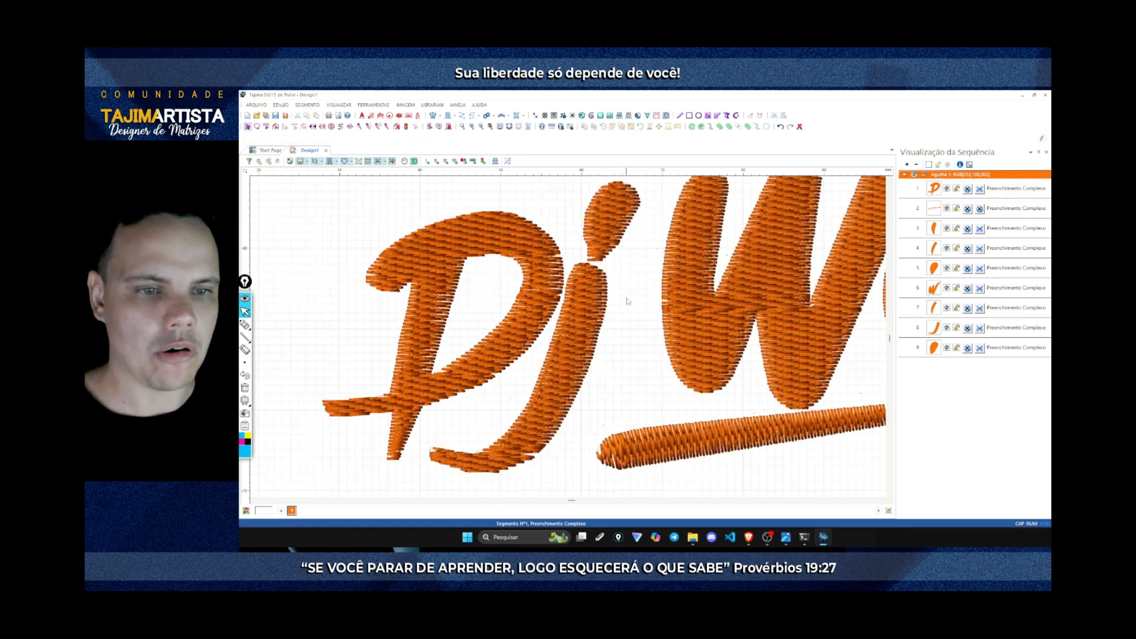
Make the j stem second in the stitch sequence, with its start point facing the D and its end point at its upper tip
{"action": "left_click", "coordinate": [603, 318]}
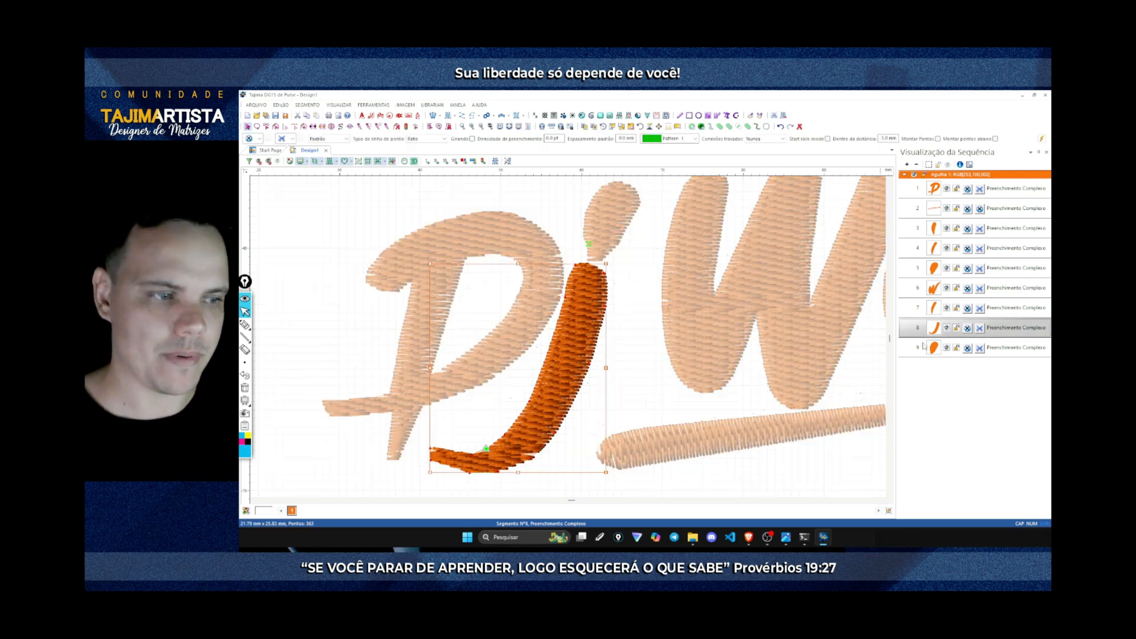
{"action": "left_click_drag", "start_coordinate": [932, 200], "coordinate": [934, 204]}
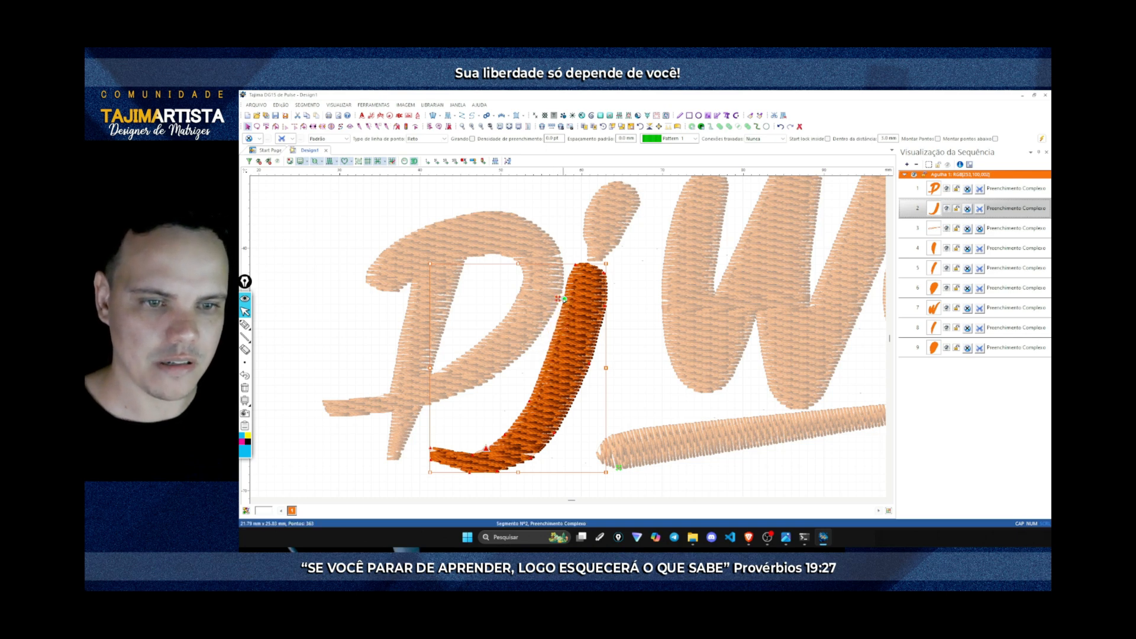
{"action": "left_click", "coordinate": [534, 387]}
{"action": "left_click_drag", "start_coordinate": [535, 387], "coordinate": [588, 265]}
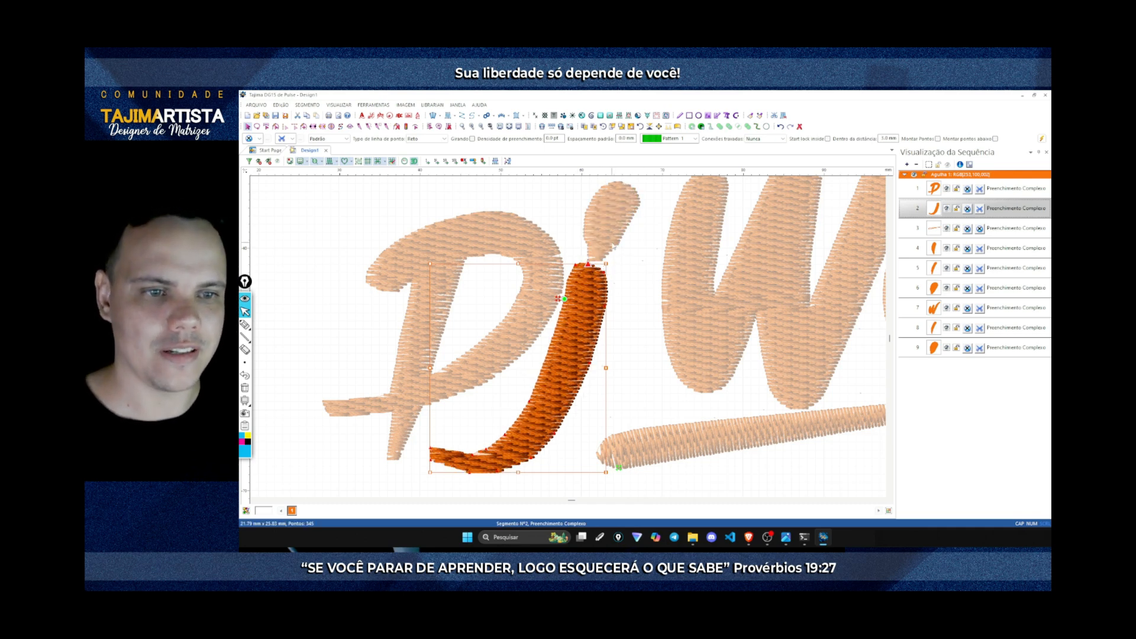
Make the j's dot third in the stitch sequence, with its start point at its lower tip and its end point facing the W
{"action": "left_click", "coordinate": [613, 248]}
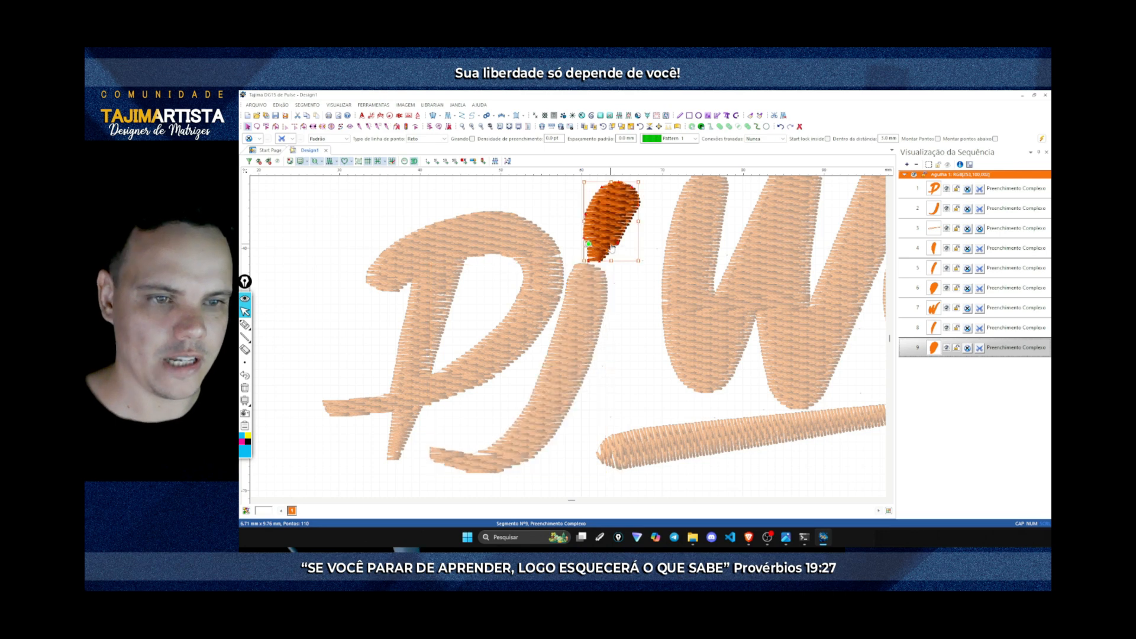
{"action": "left_click_drag", "start_coordinate": [931, 352], "coordinate": [926, 231]}
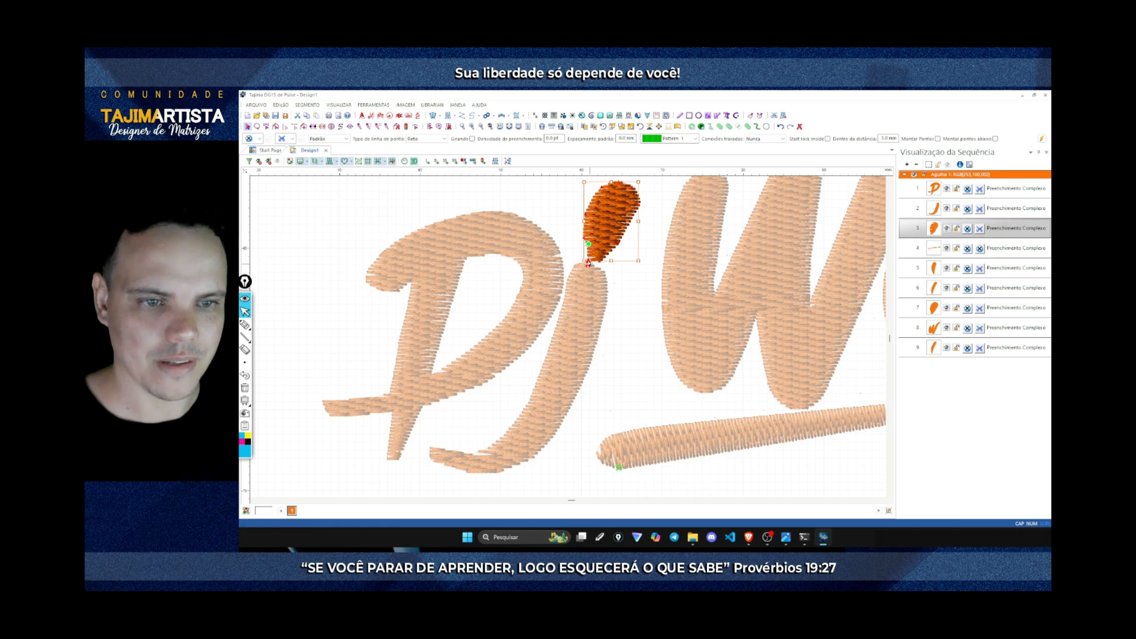
{"action": "left_click", "coordinate": [589, 268]}
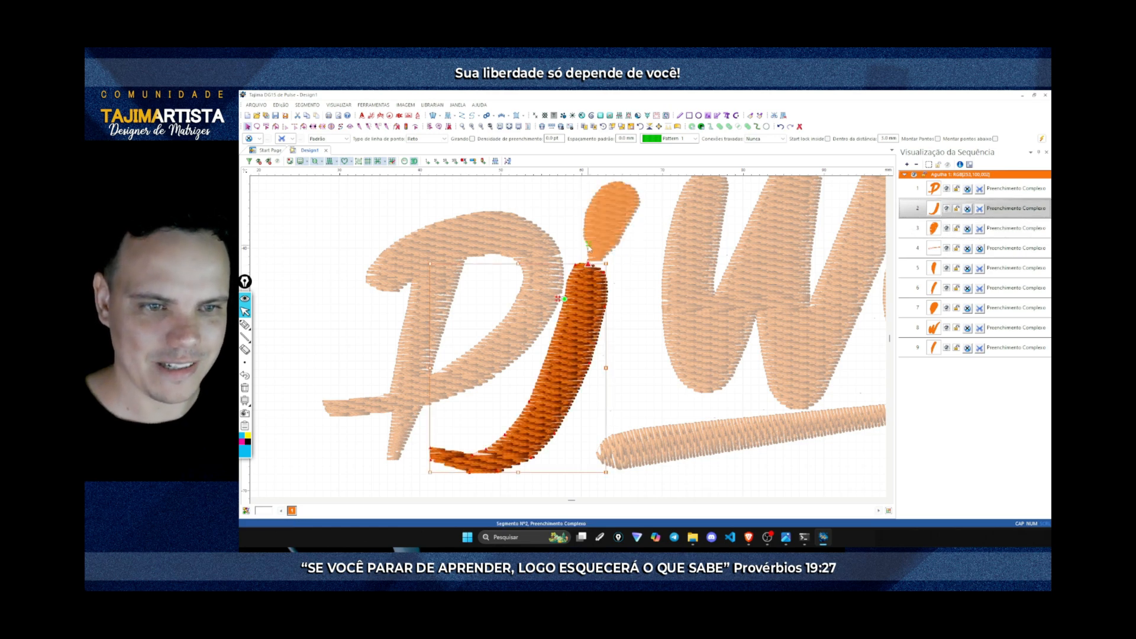
{"action": "left_click", "coordinate": [596, 259]}
{"action": "mouse_move", "coordinate": [597, 260]}
{"action": "left_mouse_down"}
{"action": "mouse_move", "coordinate": [628, 224]}
{"action": "mouse_move", "coordinate": [586, 265]}
{"action": "left_mouse_up"}
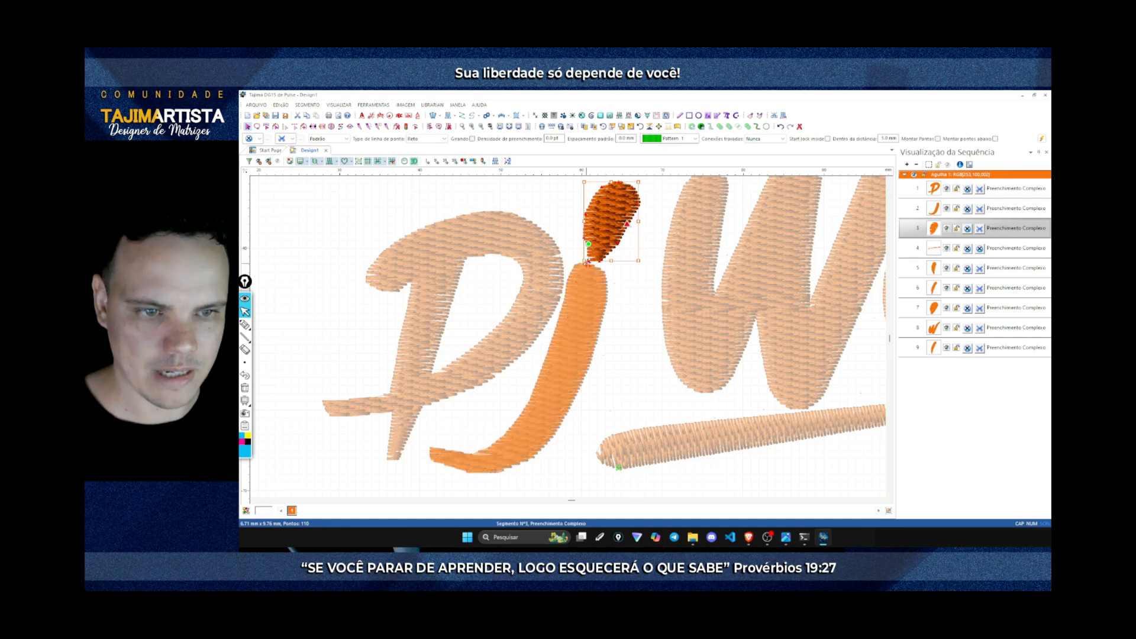
Move the end point of the j's dot higher along its edge facing the W
{"action": "mouse_move", "coordinate": [628, 225]}
{"action": "left_mouse_down"}
{"action": "mouse_move", "coordinate": [656, 204]}
{"action": "mouse_move", "coordinate": [643, 207]}
{"action": "left_mouse_up"}
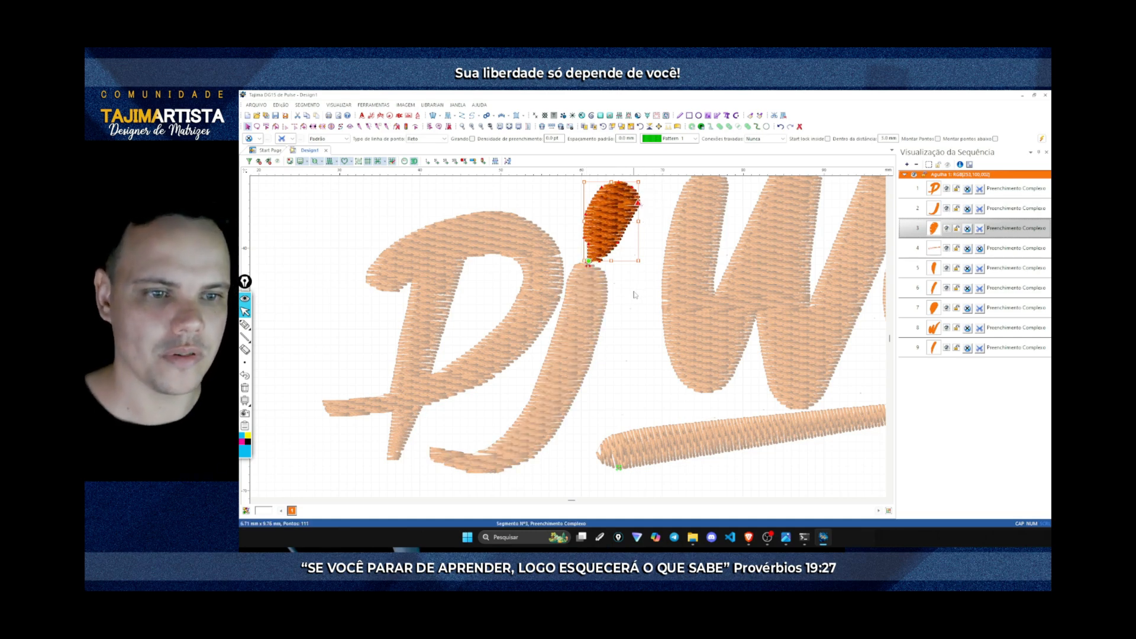
{"action": "key", "text": "Escape"}
Make the W fourth in the stitch sequence, with its start point facing the j's dot and its end point facing the i stem
{"action": "key", "text": "Right"}
{"action": "key", "text": "Up"}
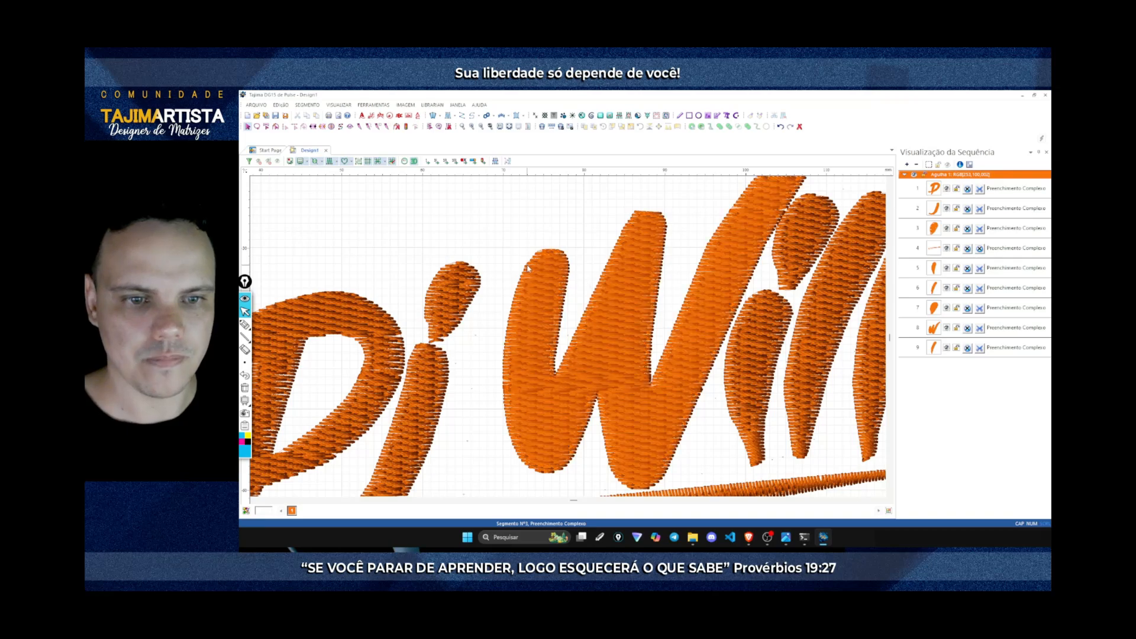
{"action": "left_click", "coordinate": [527, 268]}
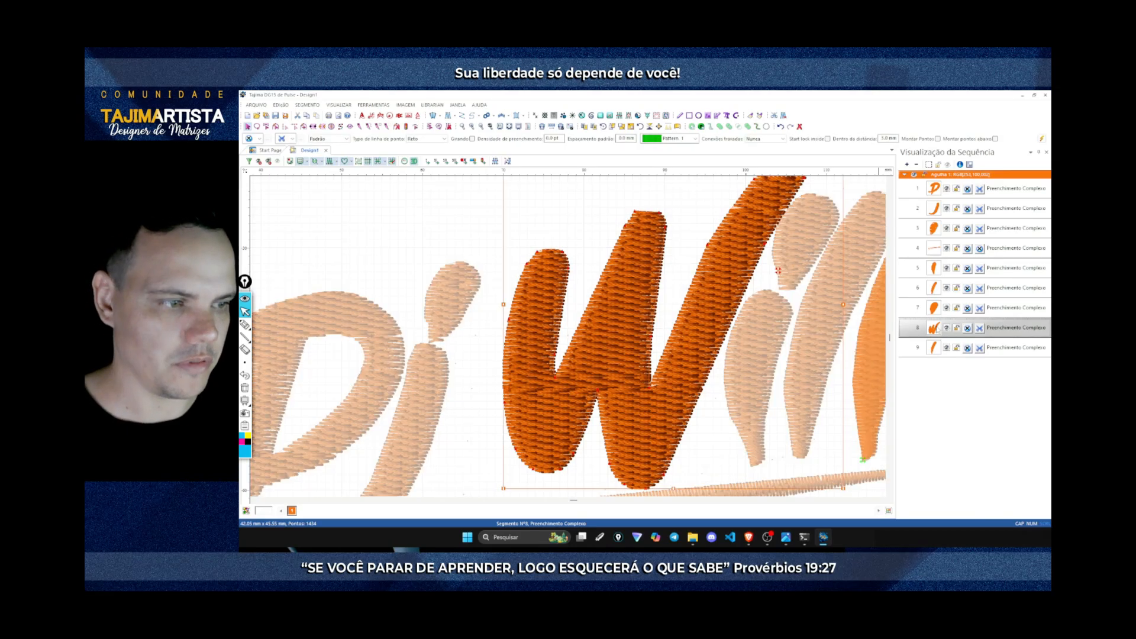
{"action": "left_click_drag", "start_coordinate": [933, 329], "coordinate": [933, 248]}
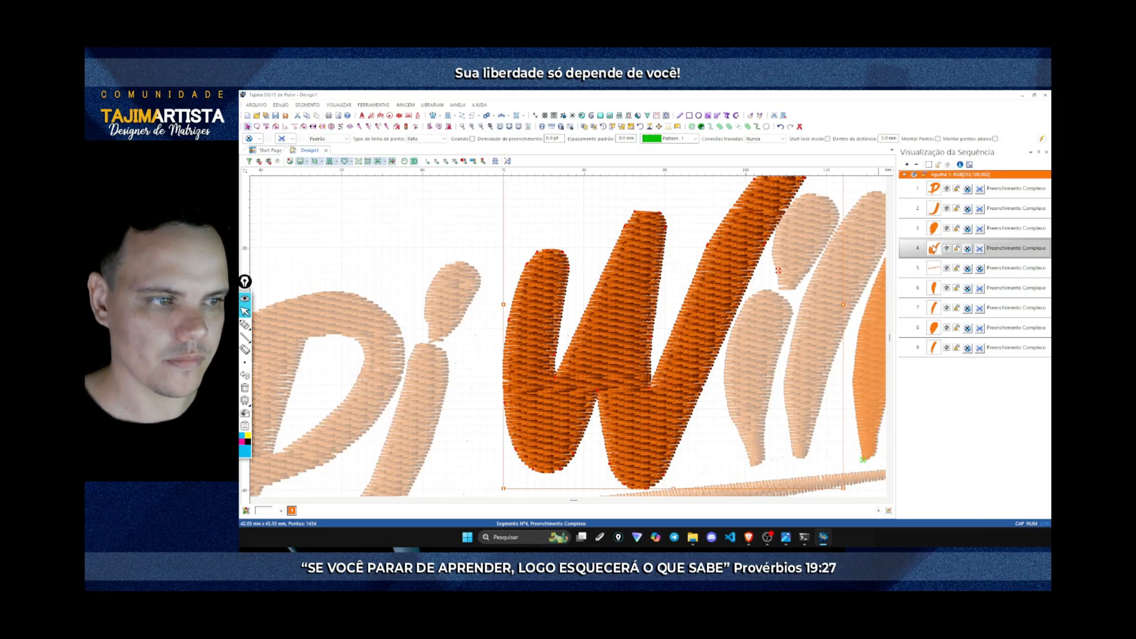
{"action": "left_click", "coordinate": [890, 181]}
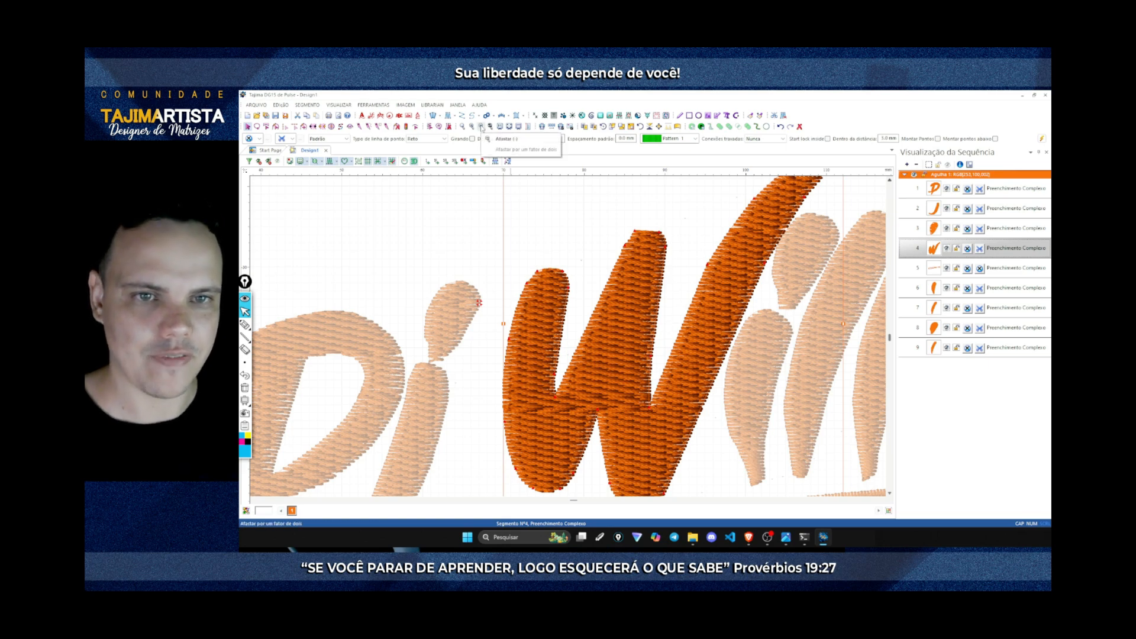
{"action": "left_click", "coordinate": [482, 127]}
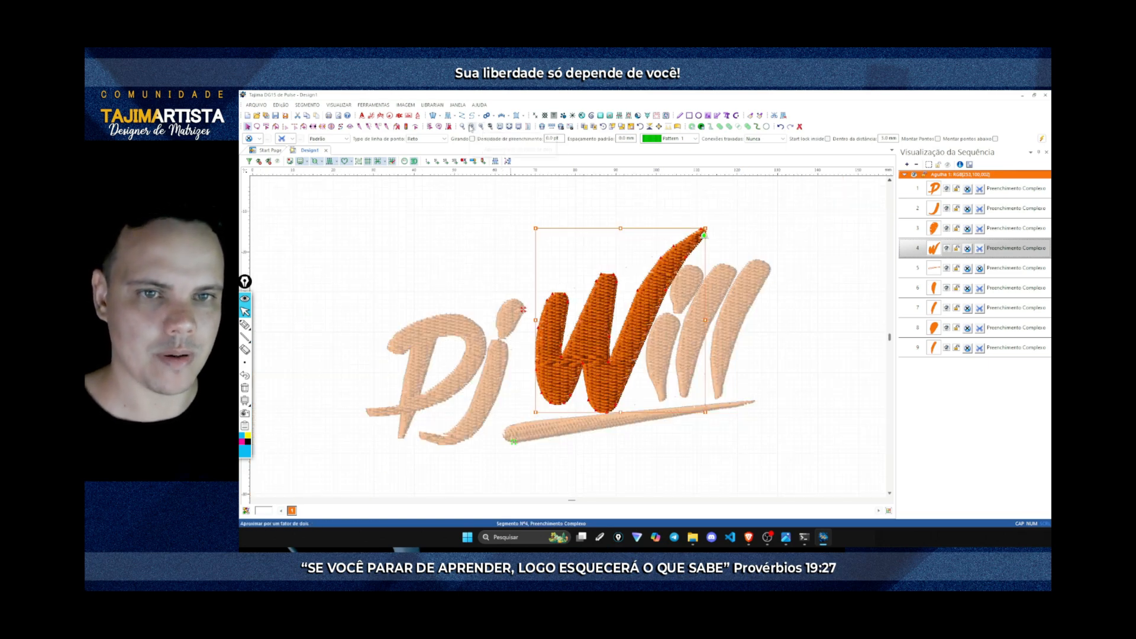
{"action": "left_click", "coordinate": [471, 126]}
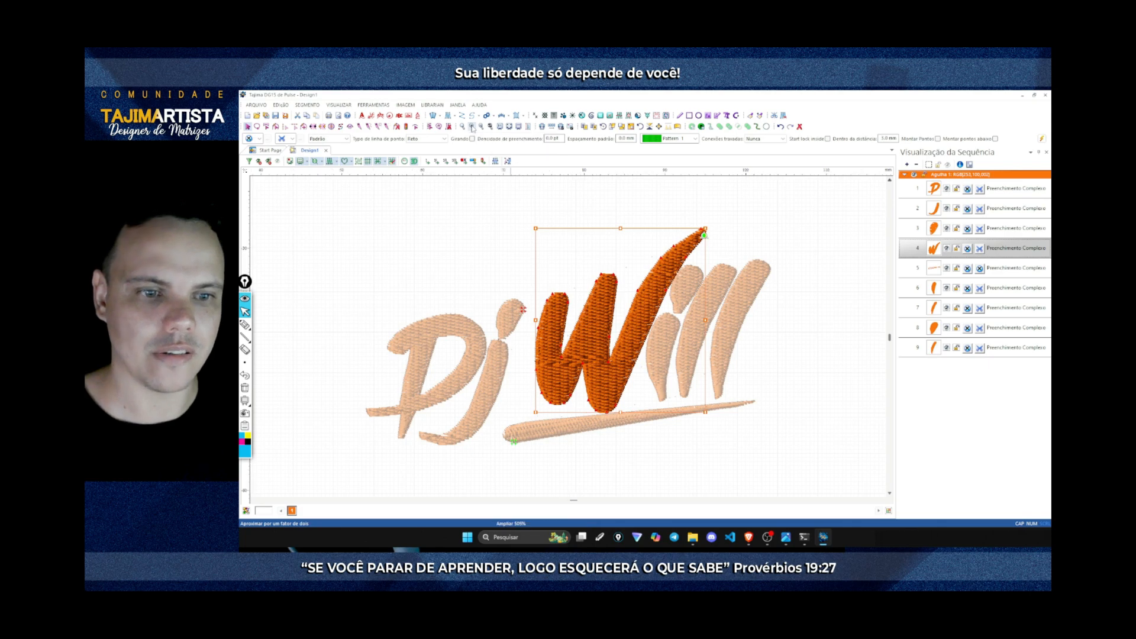
{"action": "left_click", "coordinate": [482, 127]}
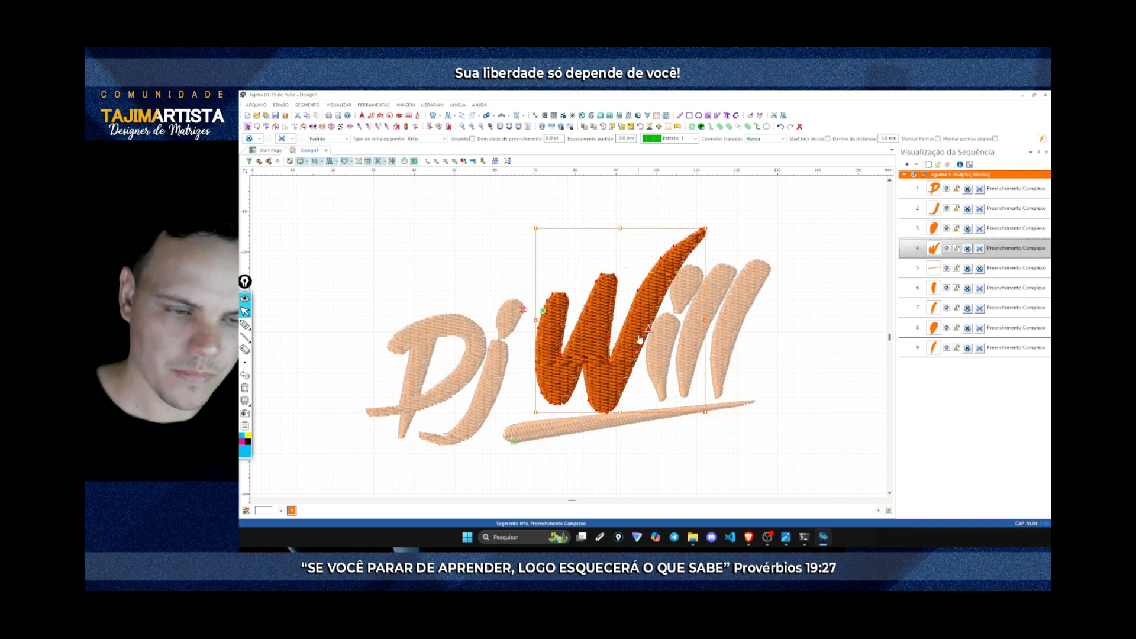
Make the i stem fifth in the stitch sequence, with its start point facing the W and its end point at its upper tip
{"action": "left_click", "coordinate": [667, 319]}
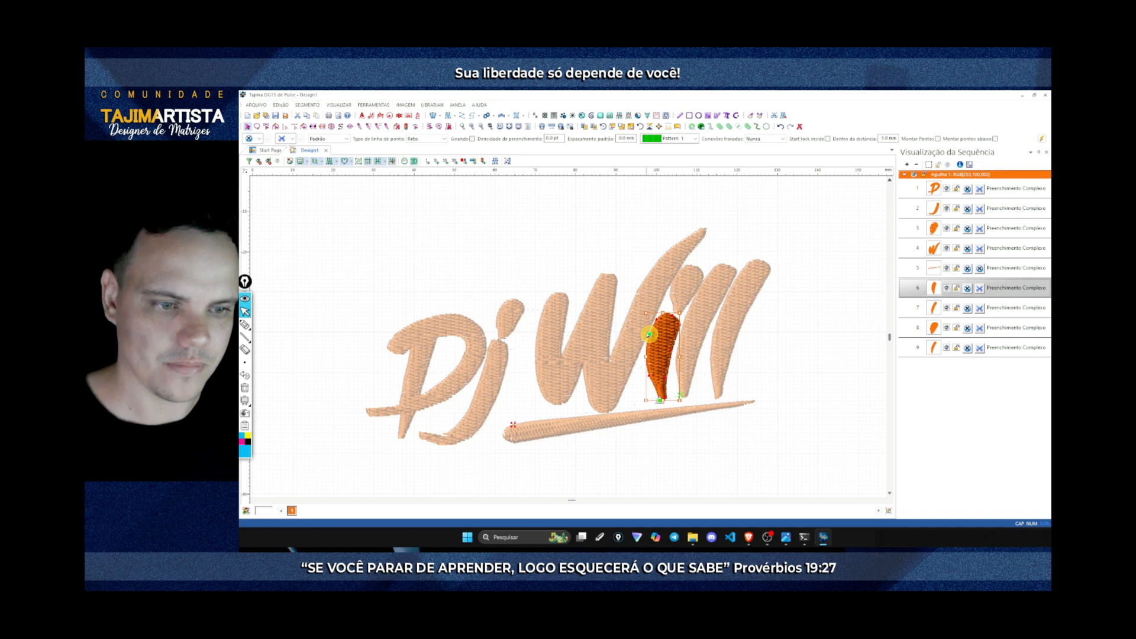
{"action": "left_click_drag", "start_coordinate": [660, 401], "coordinate": [676, 311]}
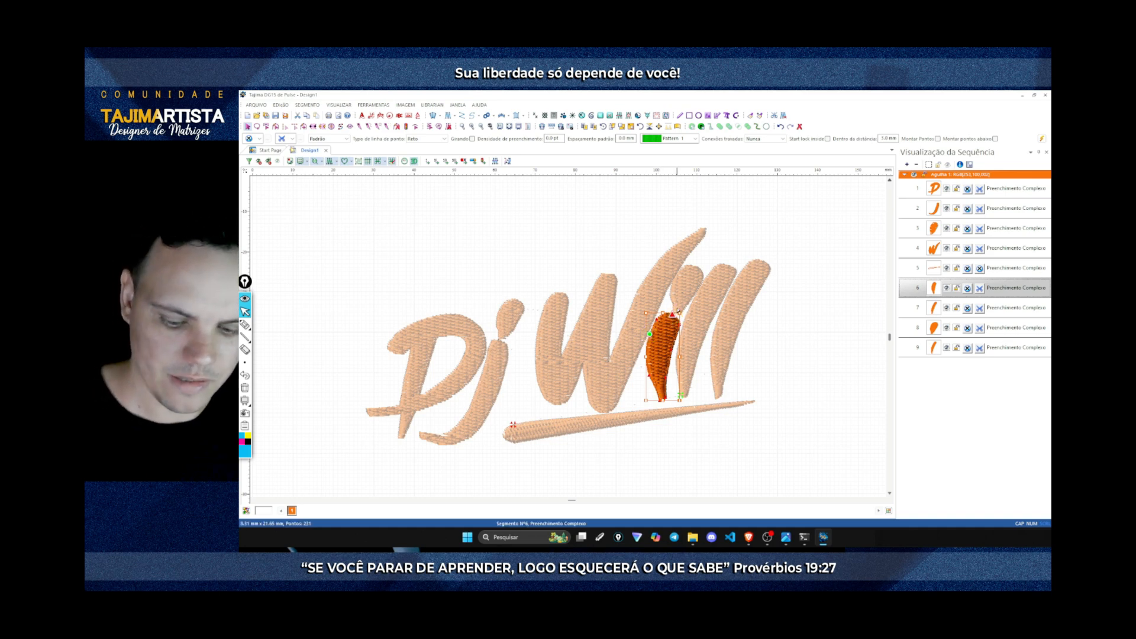
{"action": "left_click", "coordinate": [641, 295]}
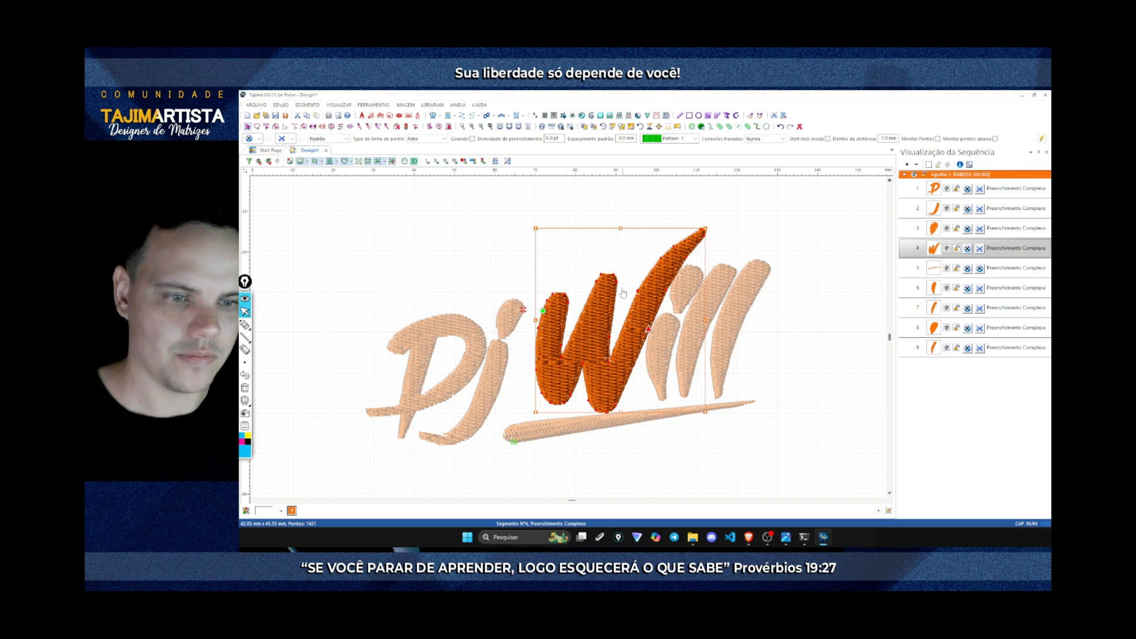
{"action": "left_click", "coordinate": [650, 377]}
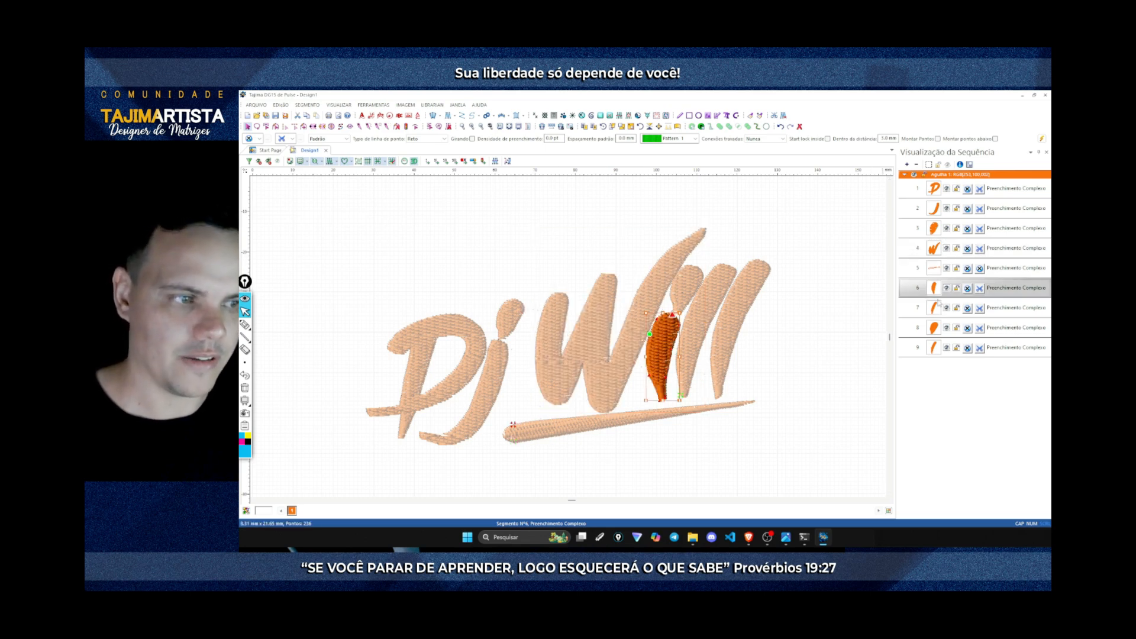
{"action": "left_click_drag", "start_coordinate": [934, 290], "coordinate": [931, 272]}
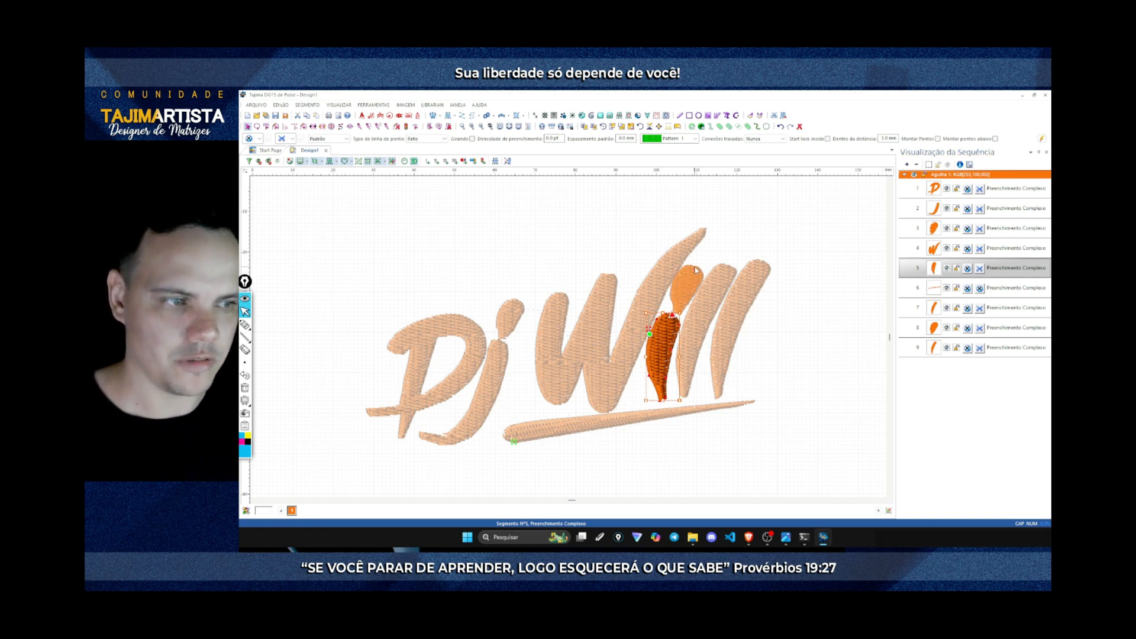
Make the i's dot sixth in the stitch sequence, with its start point at its lower tip and its end point facing the first l
{"action": "left_click", "coordinate": [695, 270]}
{"action": "left_click_drag", "start_coordinate": [943, 329], "coordinate": [932, 296]}
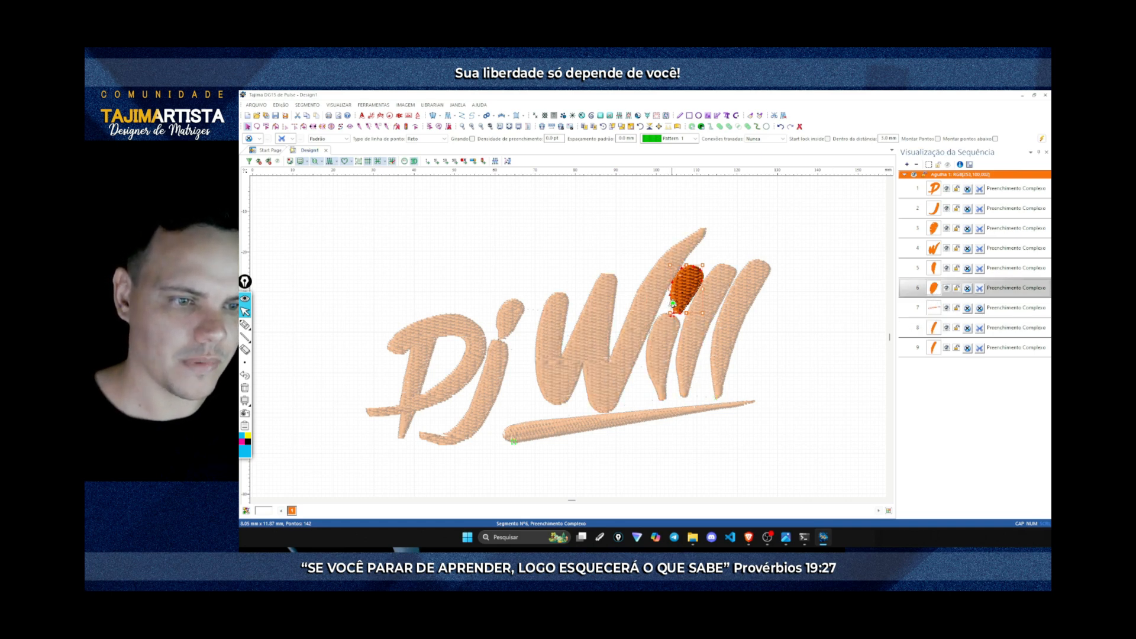
{"action": "mouse_move", "coordinate": [672, 303]}
{"action": "left_mouse_down"}
{"action": "mouse_move", "coordinate": [673, 314]}
{"action": "mouse_move", "coordinate": [698, 286]}
{"action": "left_mouse_up"}
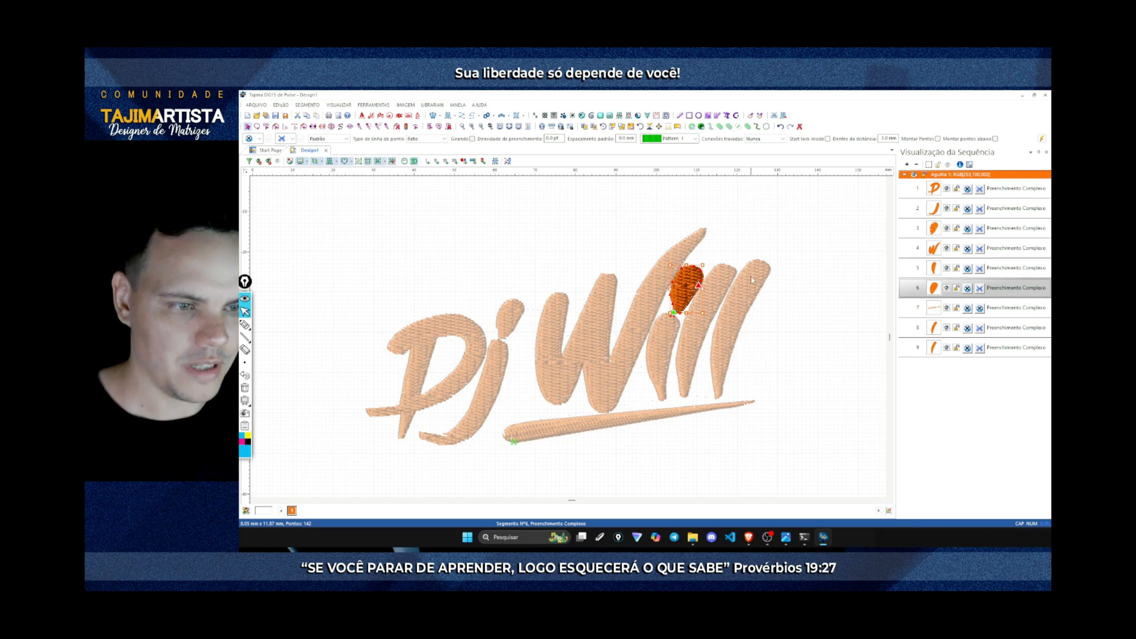
Make the first l seventh in the stitch sequence, with its start point facing the i's dot and its end point facing the second l
{"action": "left_click", "coordinate": [721, 268]}
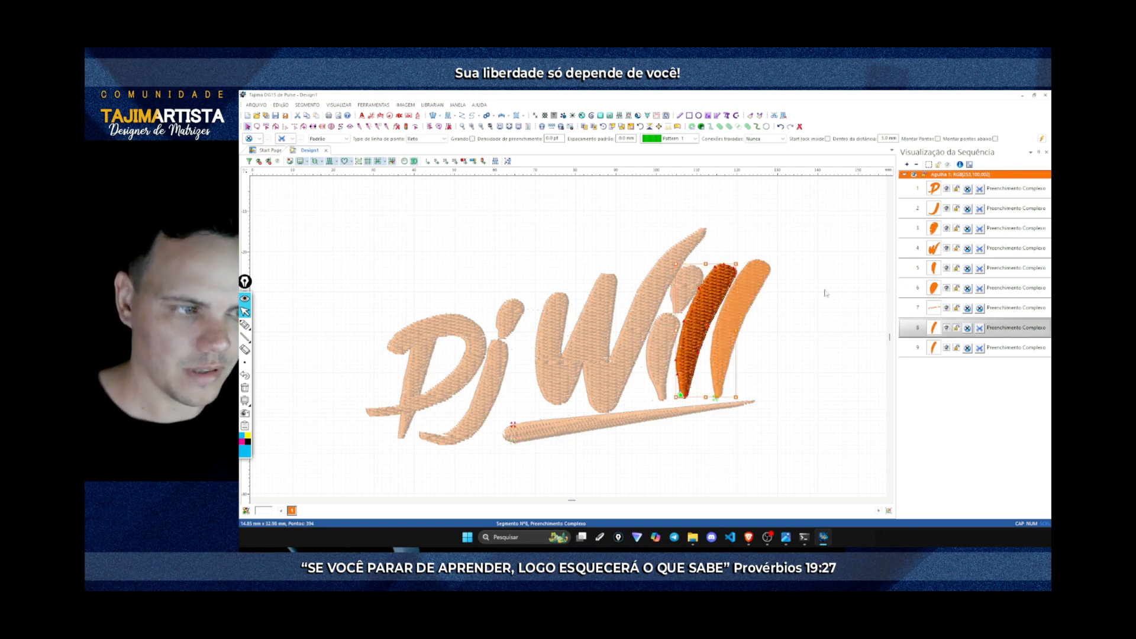
{"action": "left_click_drag", "start_coordinate": [935, 331], "coordinate": [935, 312]}
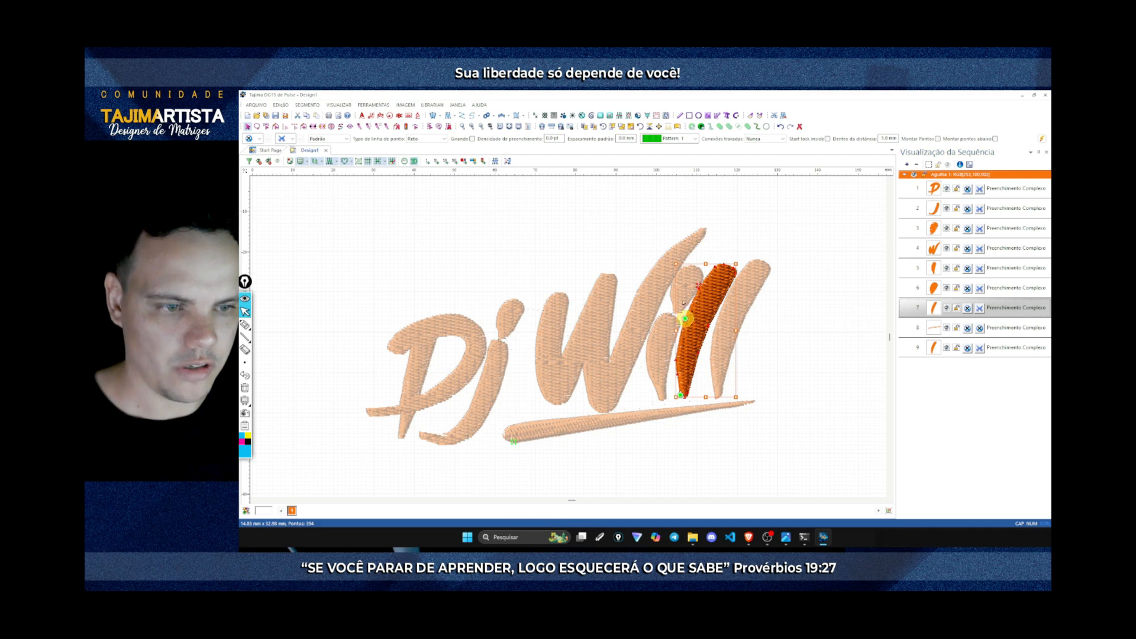
{"action": "left_click", "coordinate": [699, 287]}
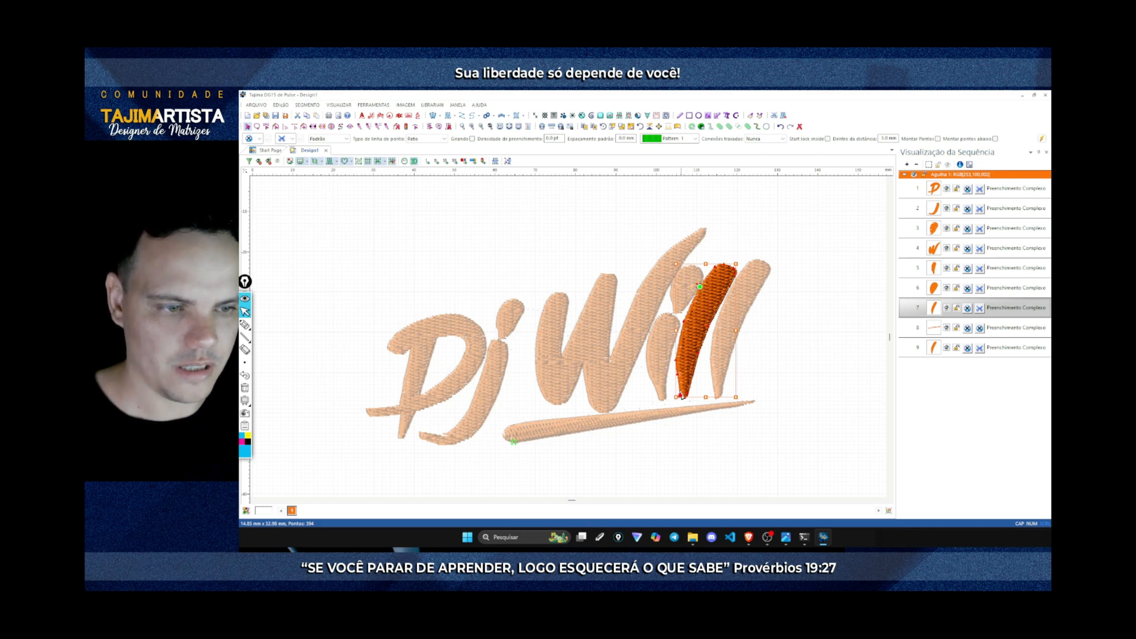
{"action": "left_click", "coordinate": [728, 287]}
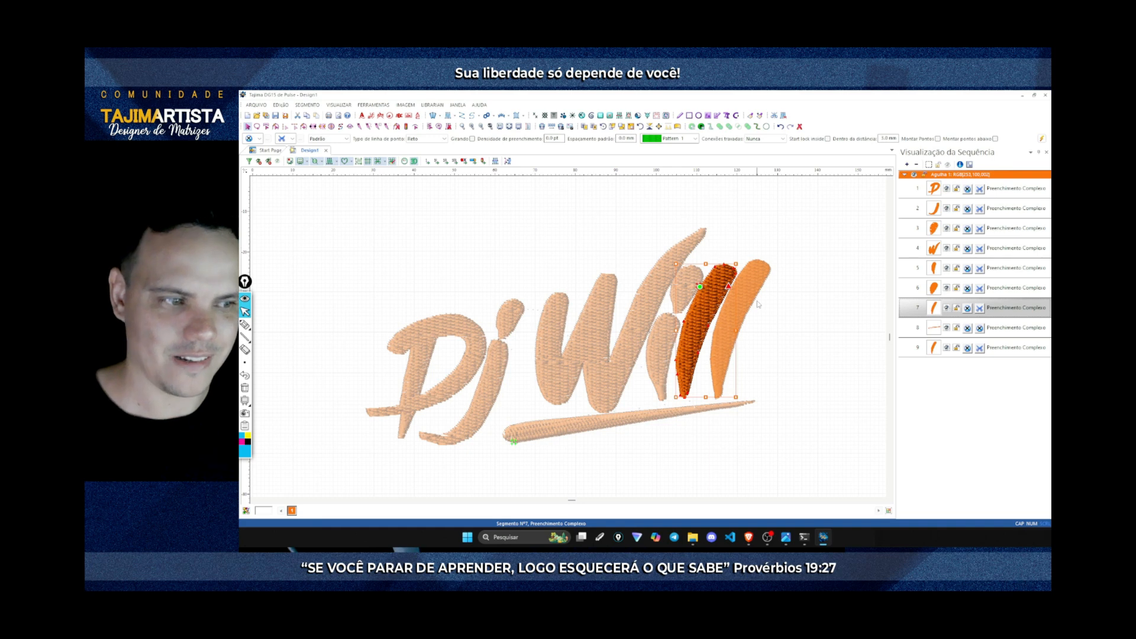
Make the second l eighth in the stitch sequence, with its start point facing the first l and its end point at its lower tip
{"action": "left_click", "coordinate": [954, 349]}
{"action": "left_click_drag", "start_coordinate": [935, 353], "coordinate": [935, 331]}
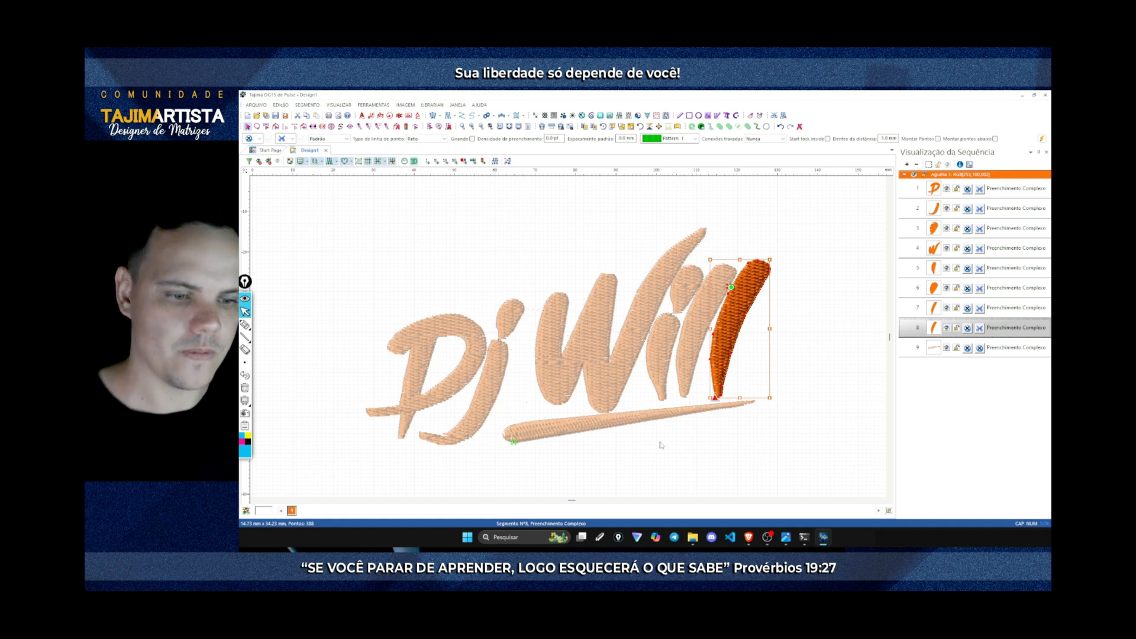
Place the underline's start point just below the second l's lower tip and its end point at the thick end of the stroke
{"action": "left_click", "coordinate": [714, 414]}
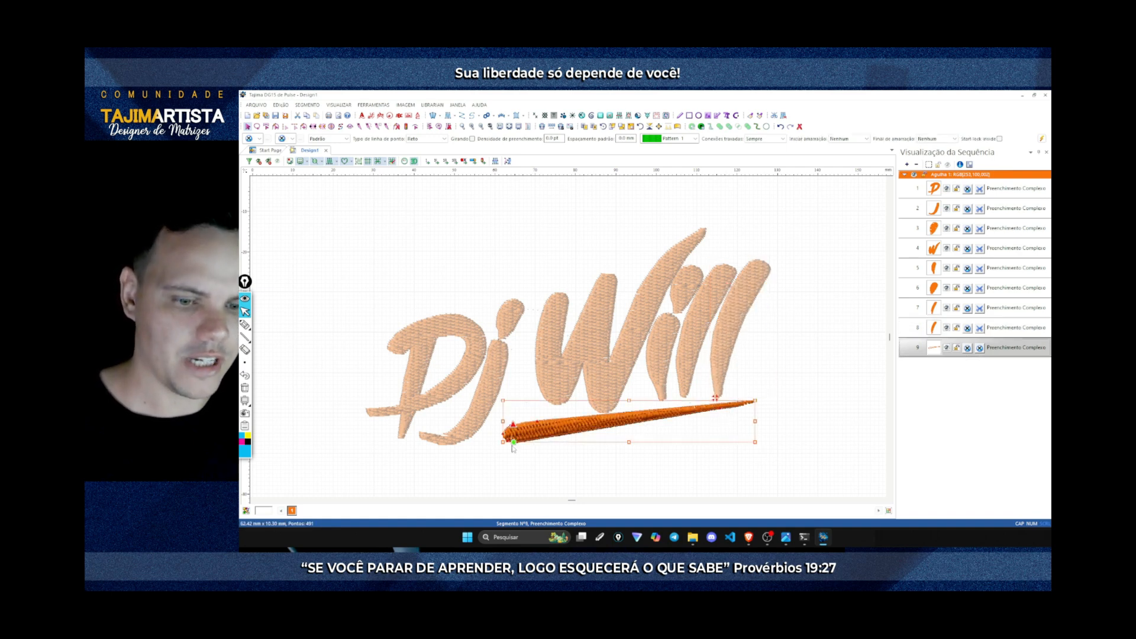
{"action": "left_click_drag", "start_coordinate": [514, 443], "coordinate": [715, 398]}
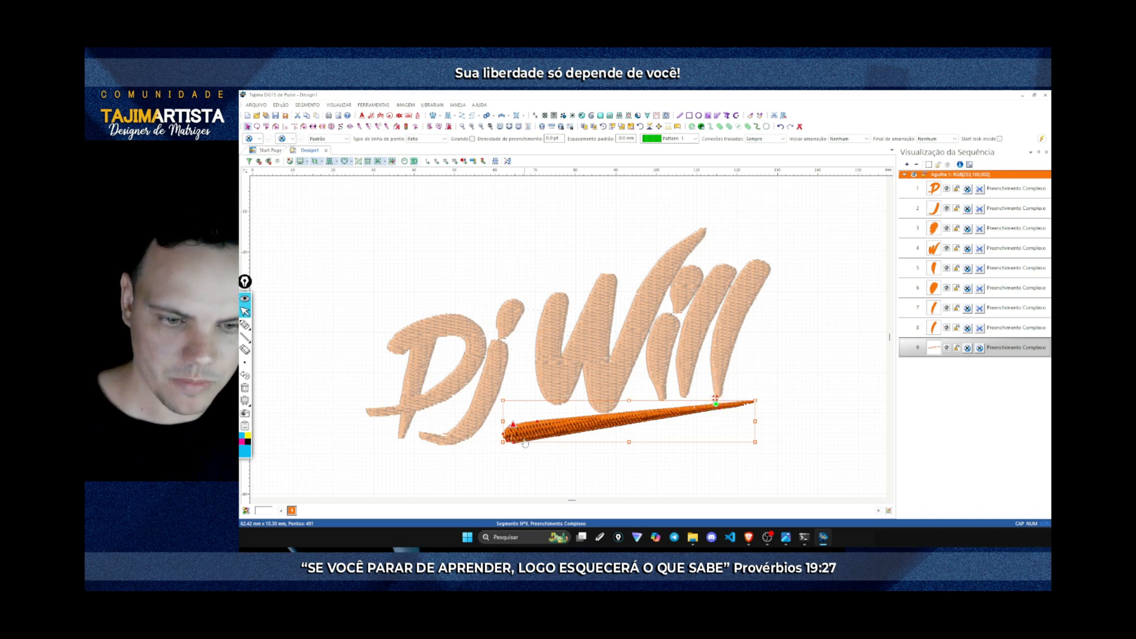
{"action": "left_click_drag", "start_coordinate": [514, 426], "coordinate": [492, 442]}
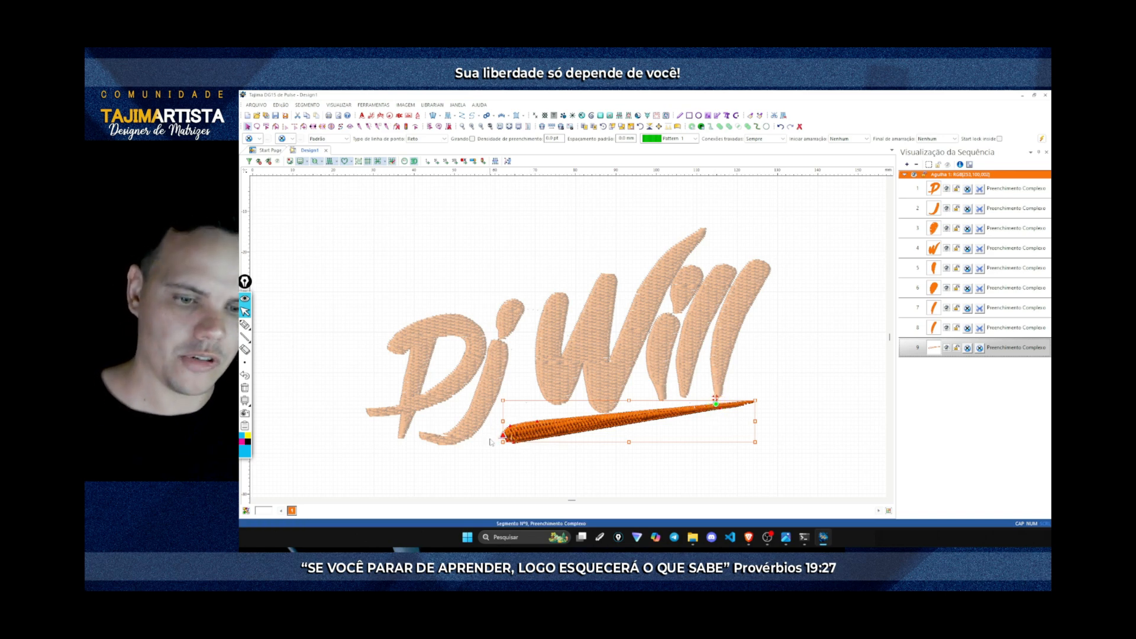
{"action": "left_click", "coordinate": [615, 473]}
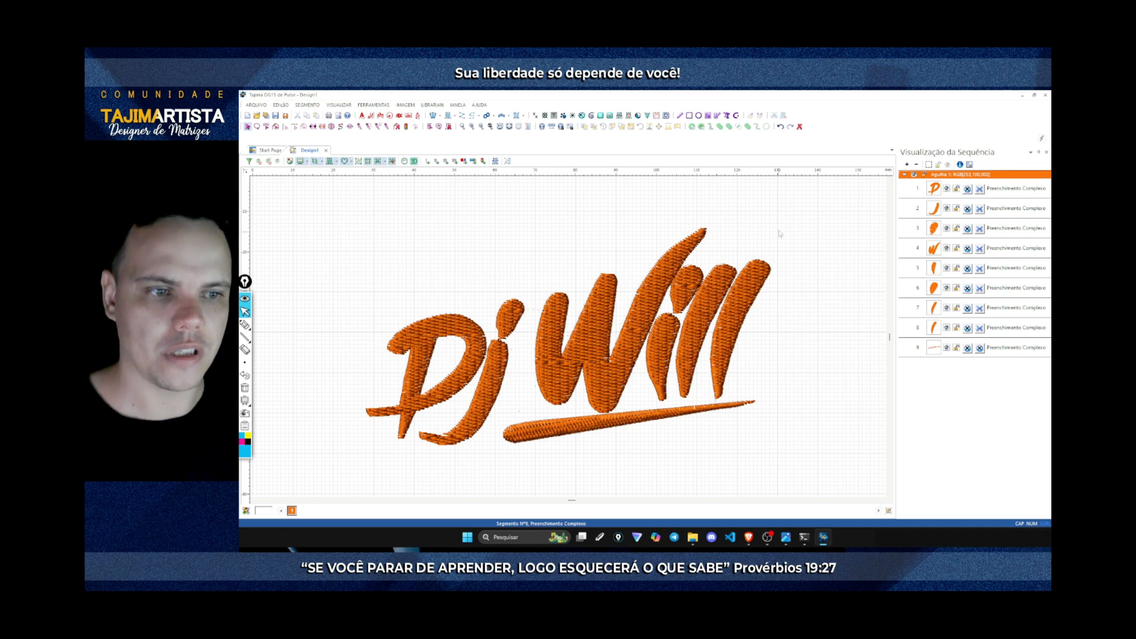
Select all the logo's segments and tighten their fill density for denser stitching
{"action": "left_click_drag", "start_coordinate": [799, 202], "coordinate": [370, 459]}
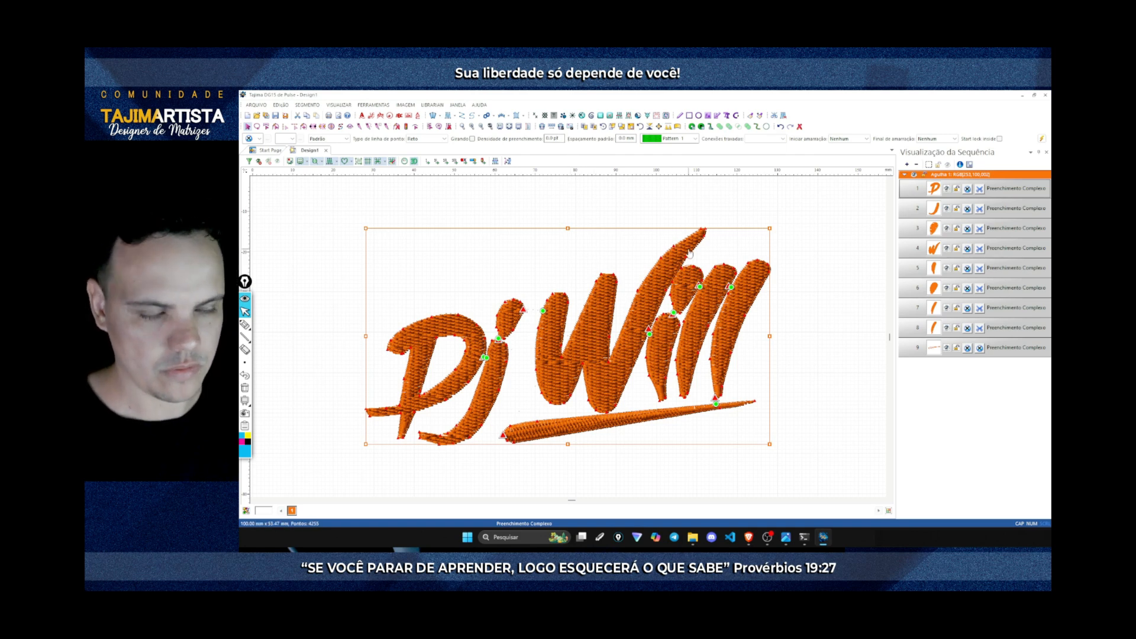
{"action": "type", "text": "-"}
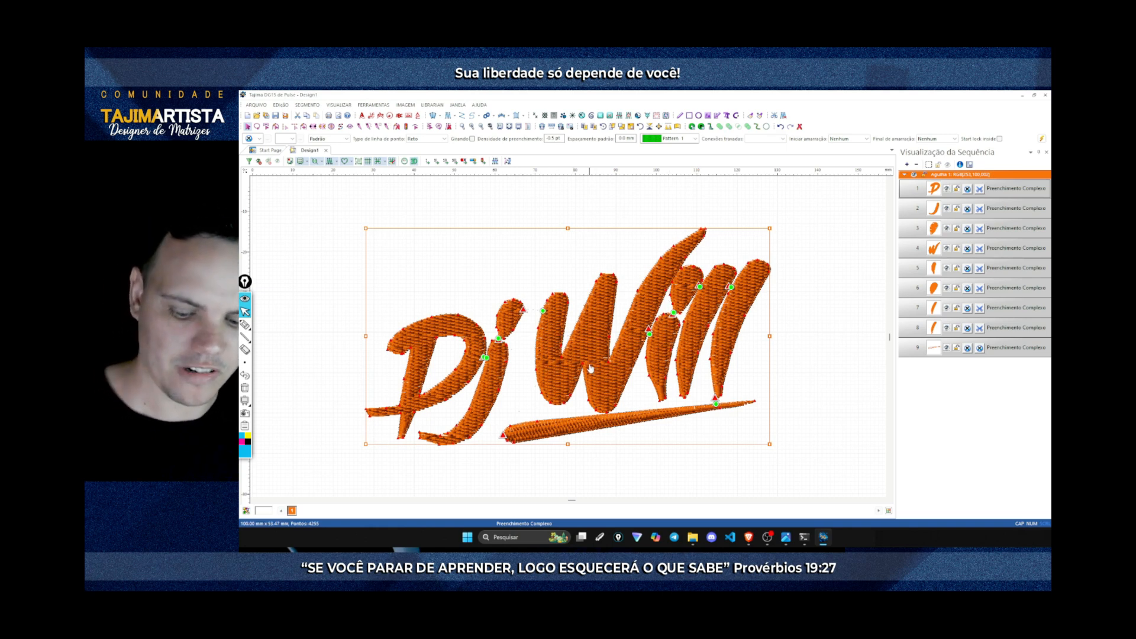
{"action": "key", "text": "Return"}
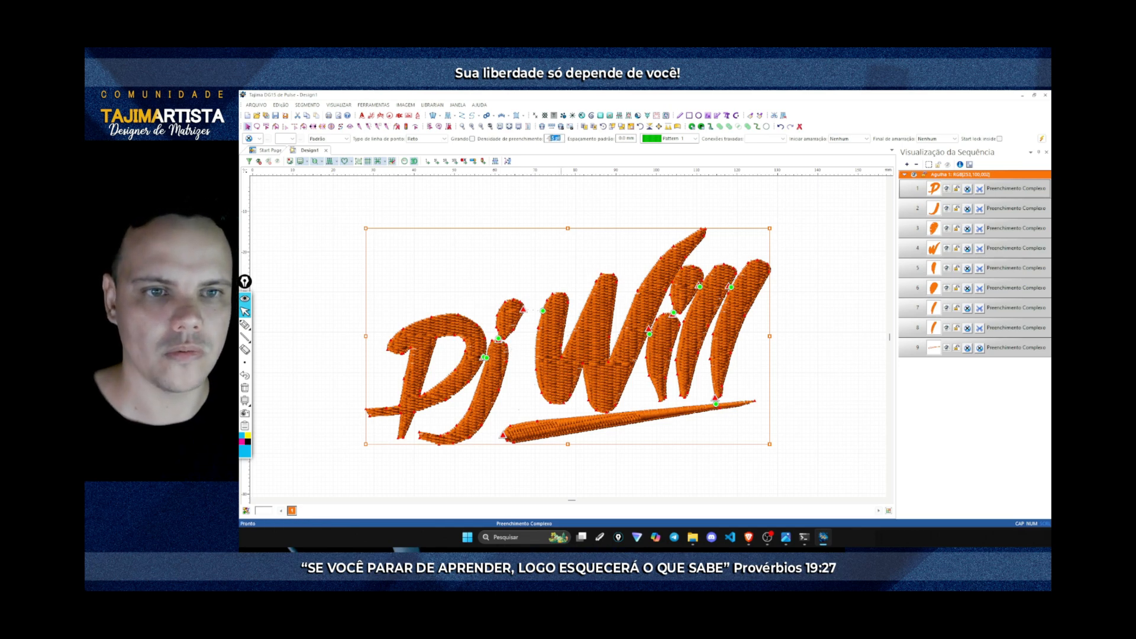
{"action": "type", "text": "-1"}
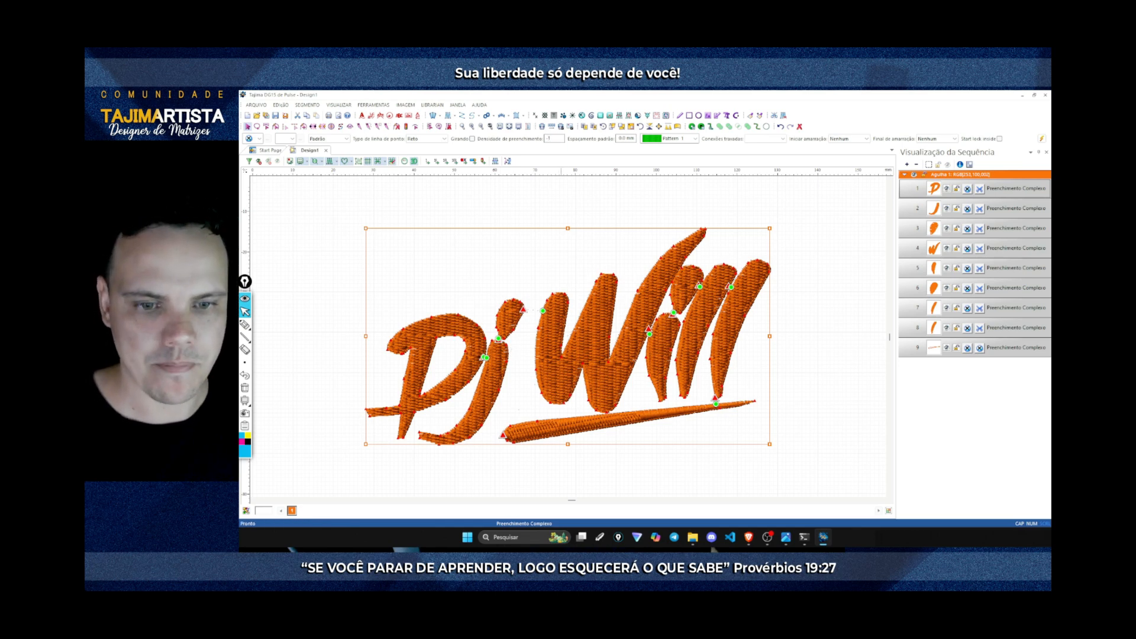
{"action": "key", "text": "Return"}
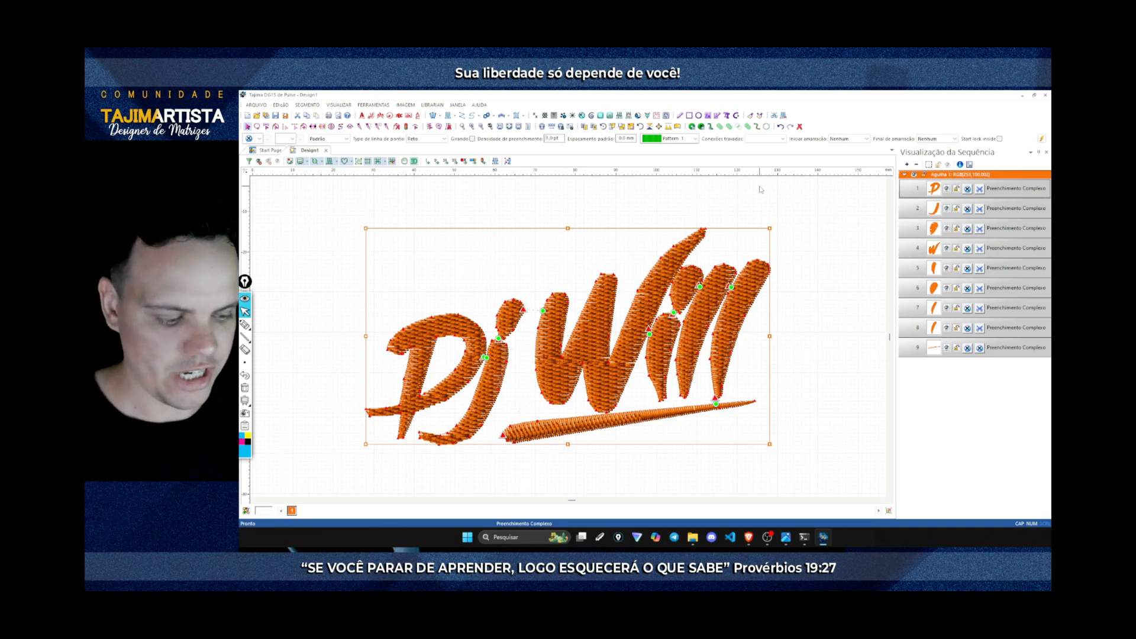
{"action": "type", "text": "8"}
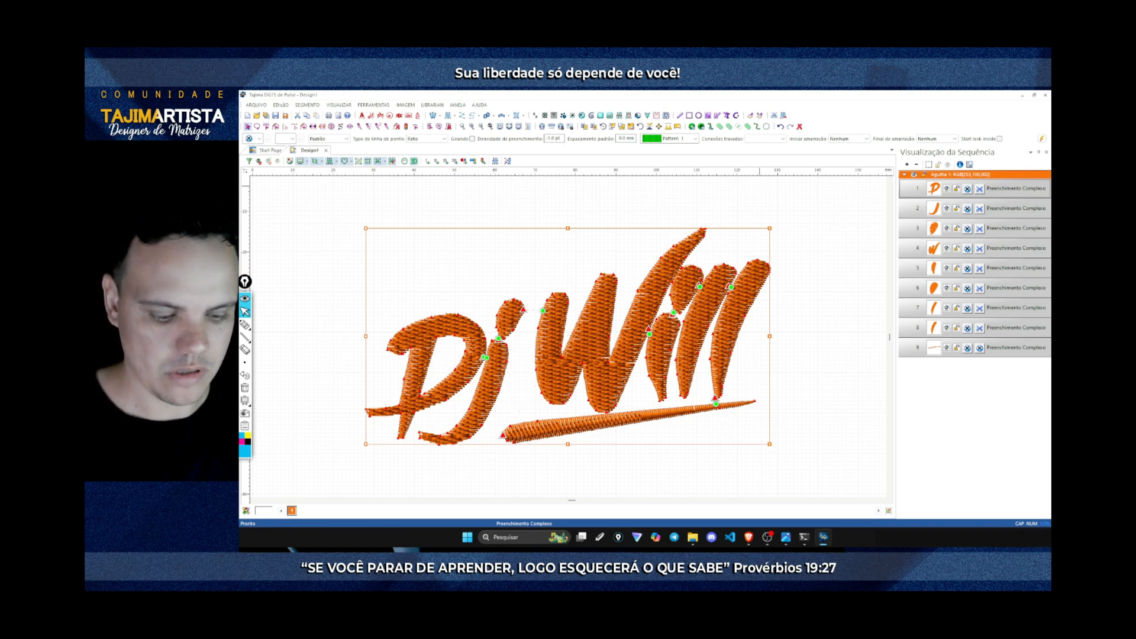
{"action": "key", "text": "Return"}
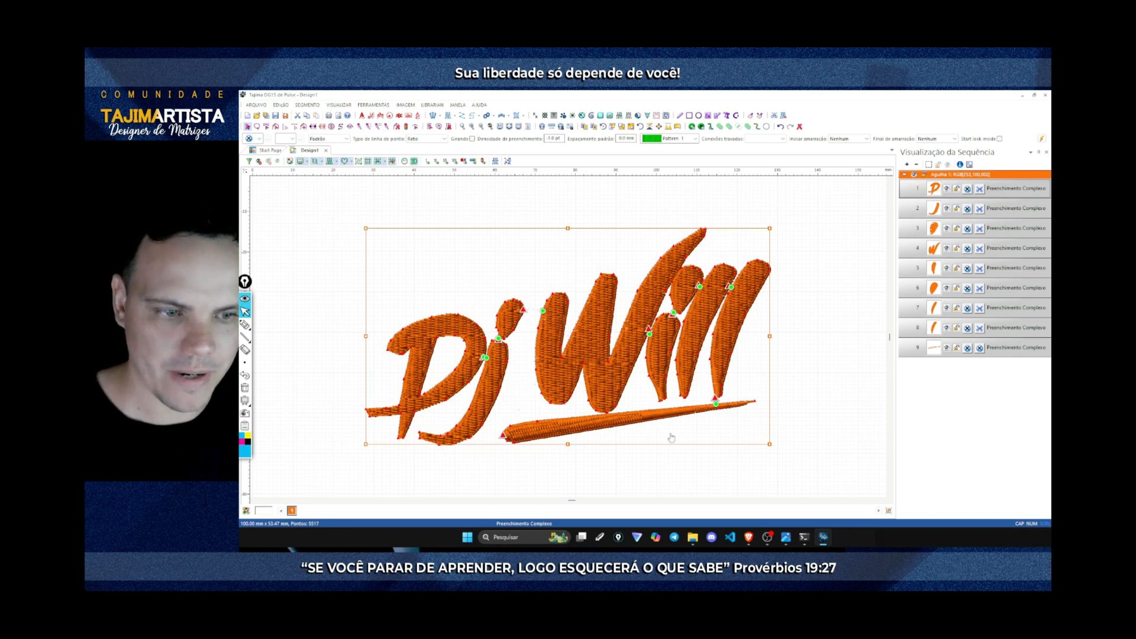
{"action": "left_click", "coordinate": [814, 313]}
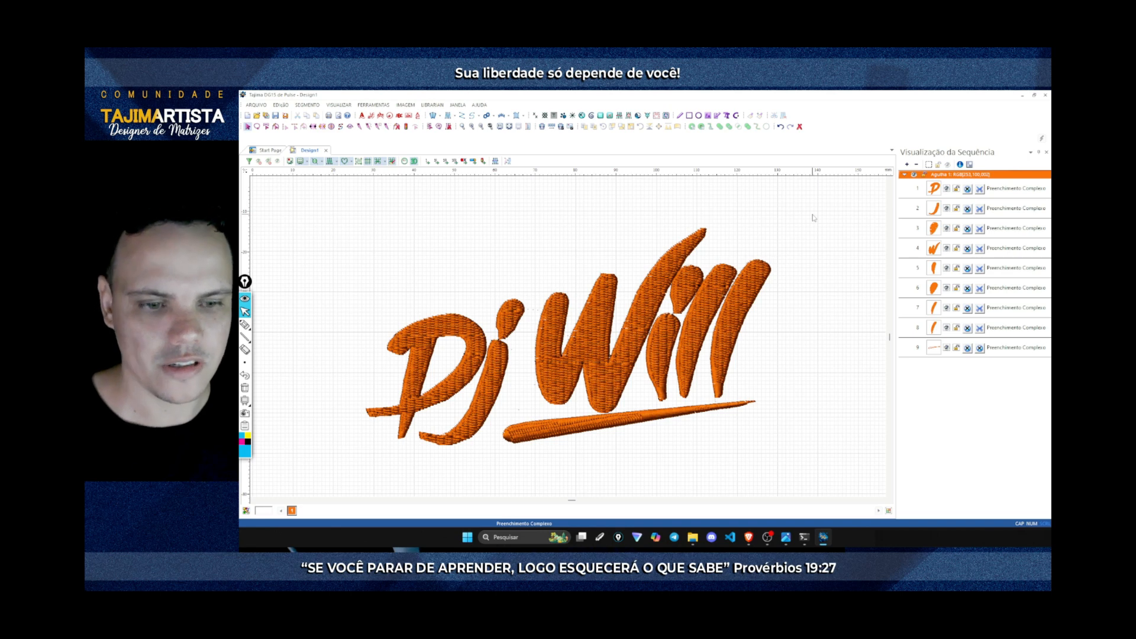
Enable contour and parallel underlay on all the logo's segments, each with a 3.0 mm stitch length
{"action": "left_click_drag", "start_coordinate": [816, 205], "coordinate": [333, 474]}
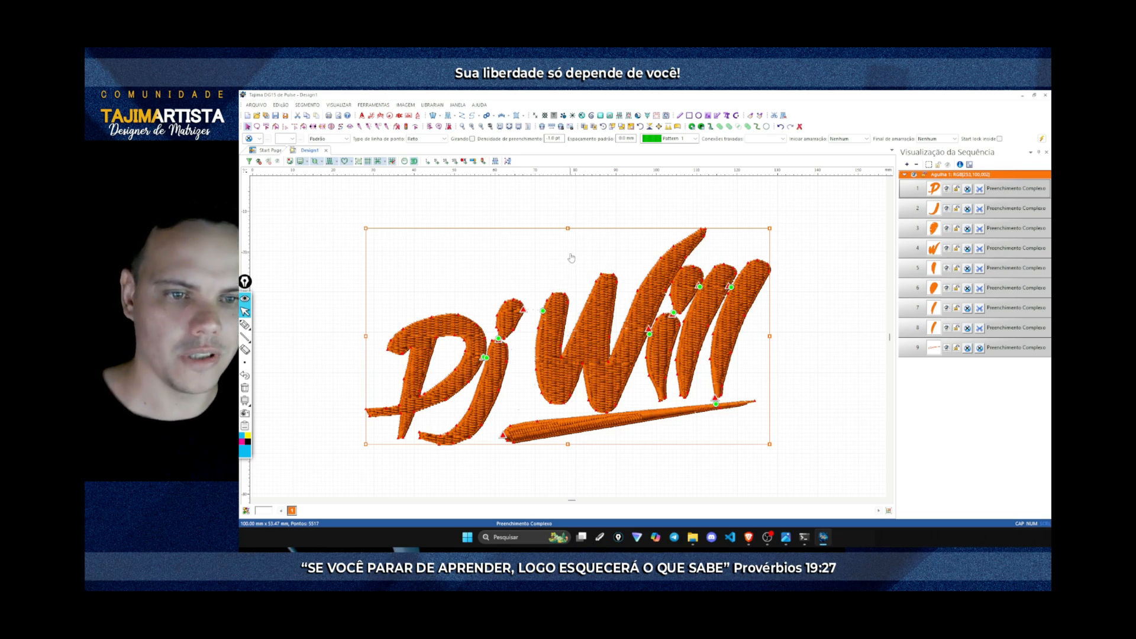
{"action": "key", "text": "alt+Return"}
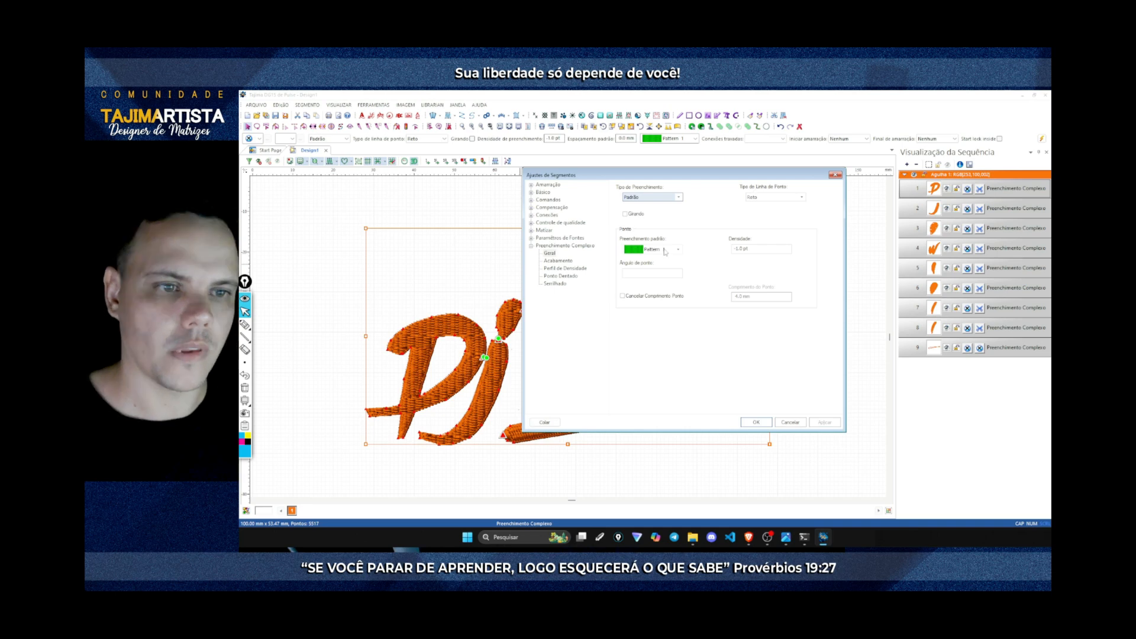
{"action": "left_click", "coordinate": [549, 186]}
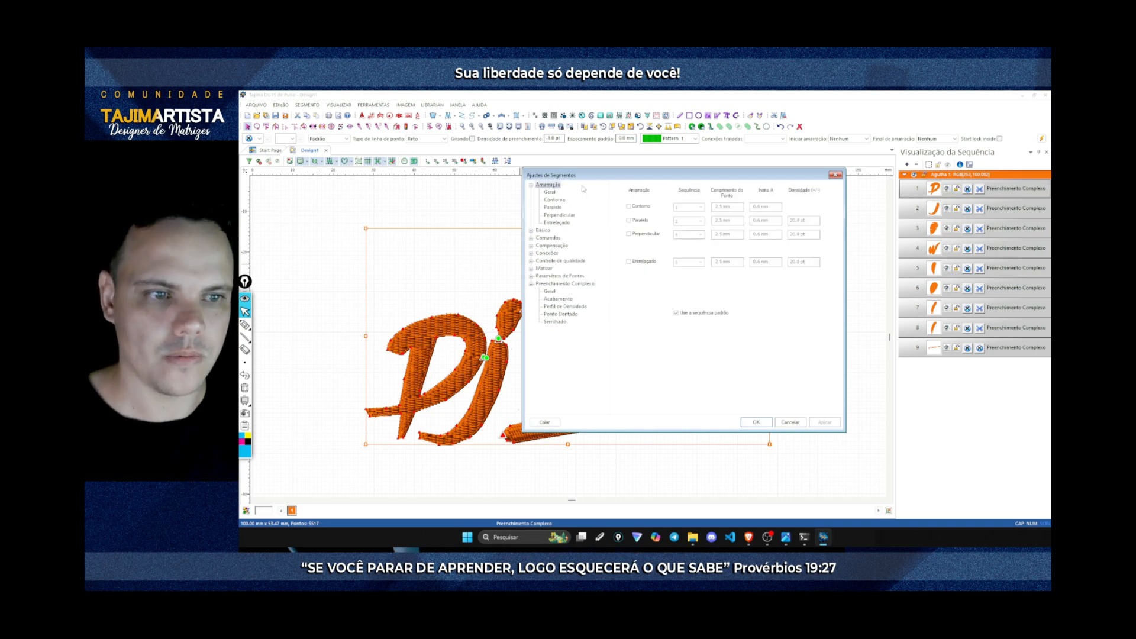
{"action": "left_click_drag", "start_coordinate": [583, 176], "coordinate": [700, 169]}
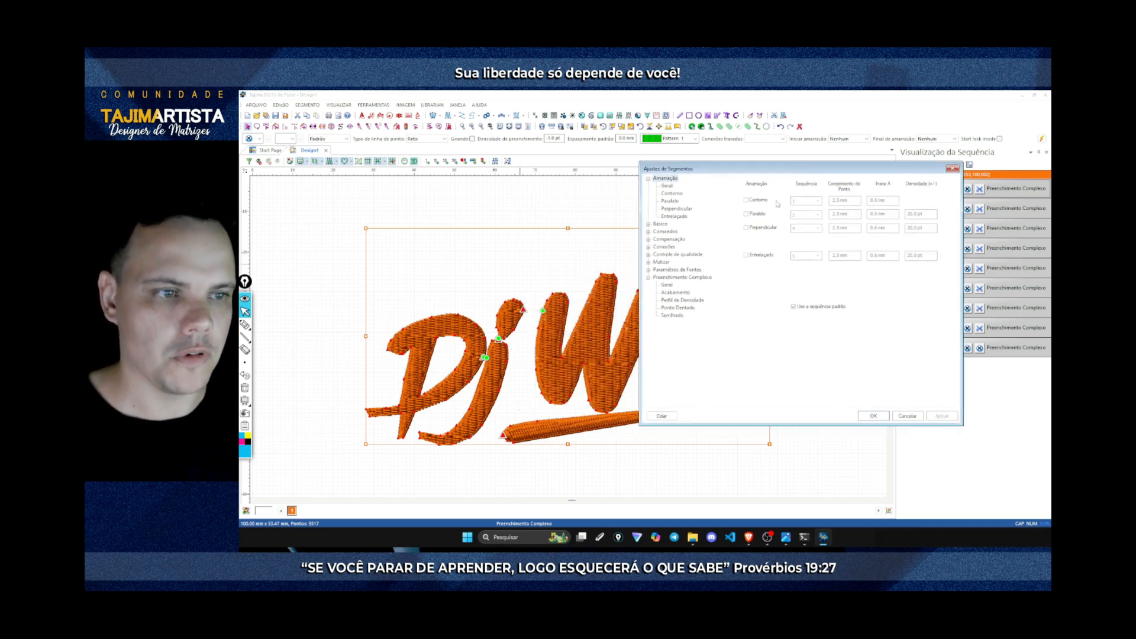
{"action": "left_click", "coordinate": [746, 200]}
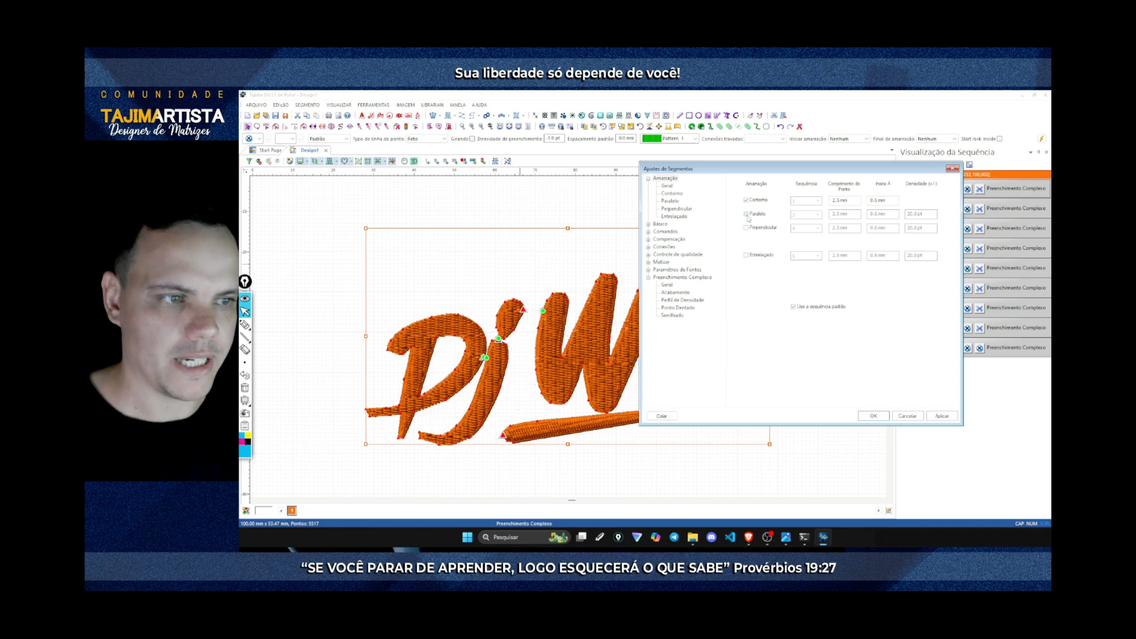
{"action": "left_click", "coordinate": [746, 213]}
{"action": "left_click_drag", "start_coordinate": [855, 201], "coordinate": [831, 214]}
{"action": "type", "text": "33"}
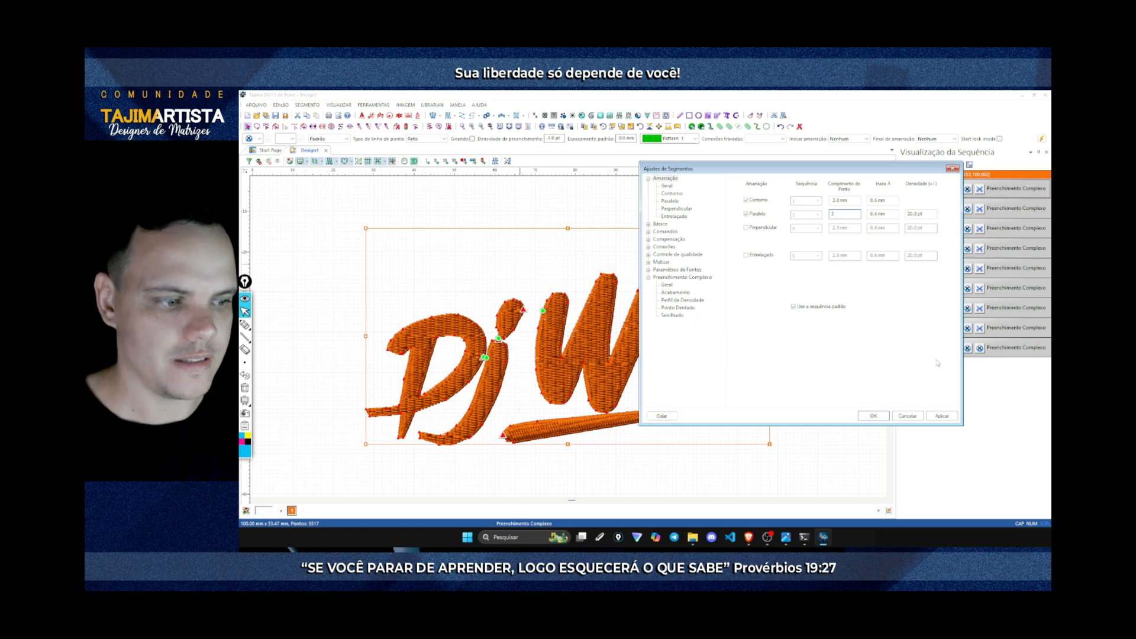
{"action": "left_click_drag", "start_coordinate": [816, 169], "coordinate": [775, 165]}
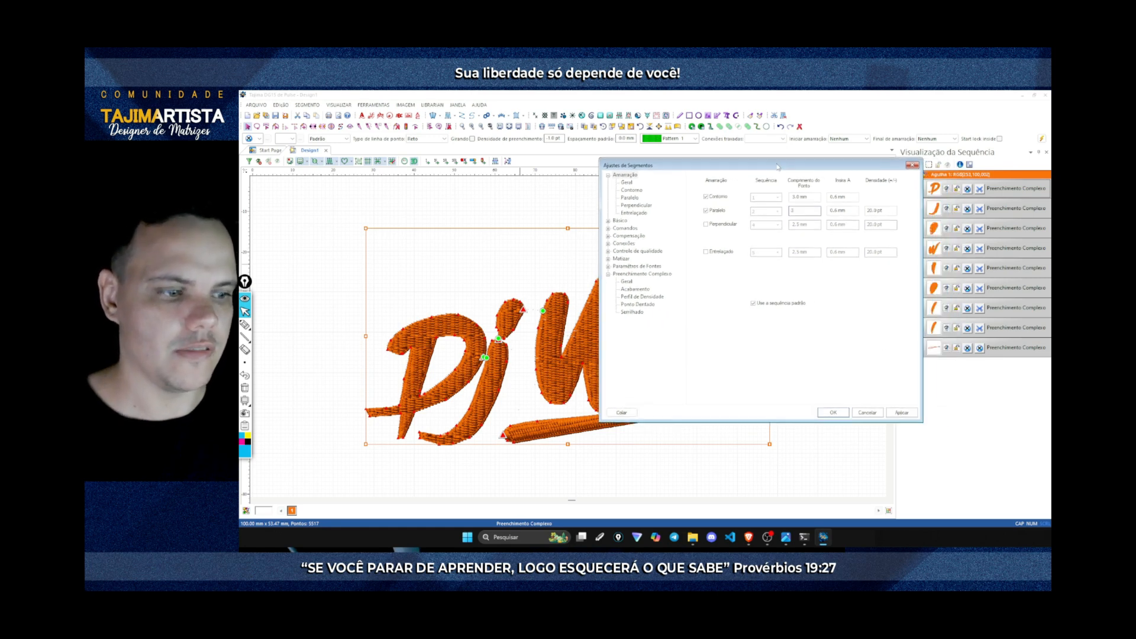
{"action": "left_click", "coordinate": [903, 413]}
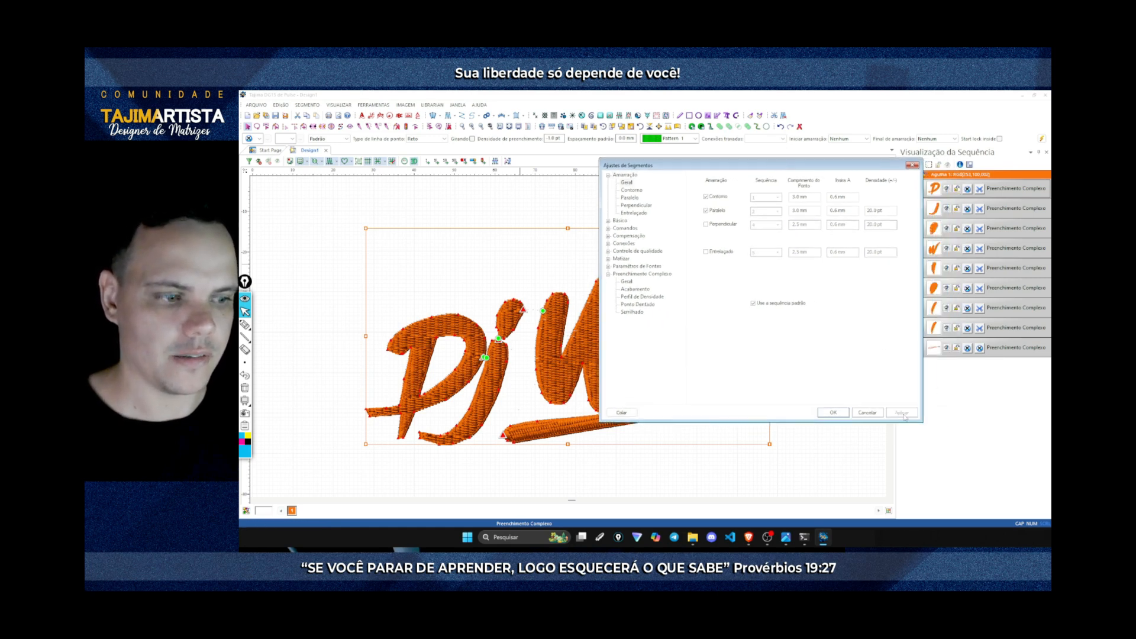
Apply absolute pull compensation on both sides of all the logo's segments and close the segment settings
{"action": "left_click", "coordinate": [626, 236]}
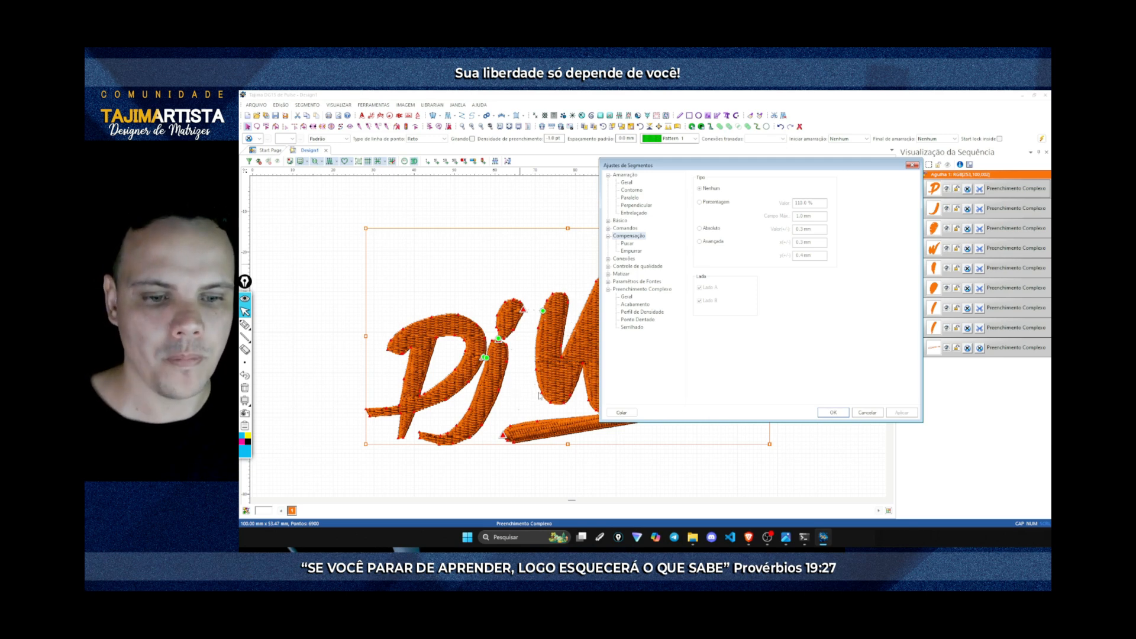
{"action": "left_click", "coordinate": [700, 228]}
{"action": "left_click", "coordinate": [908, 414]}
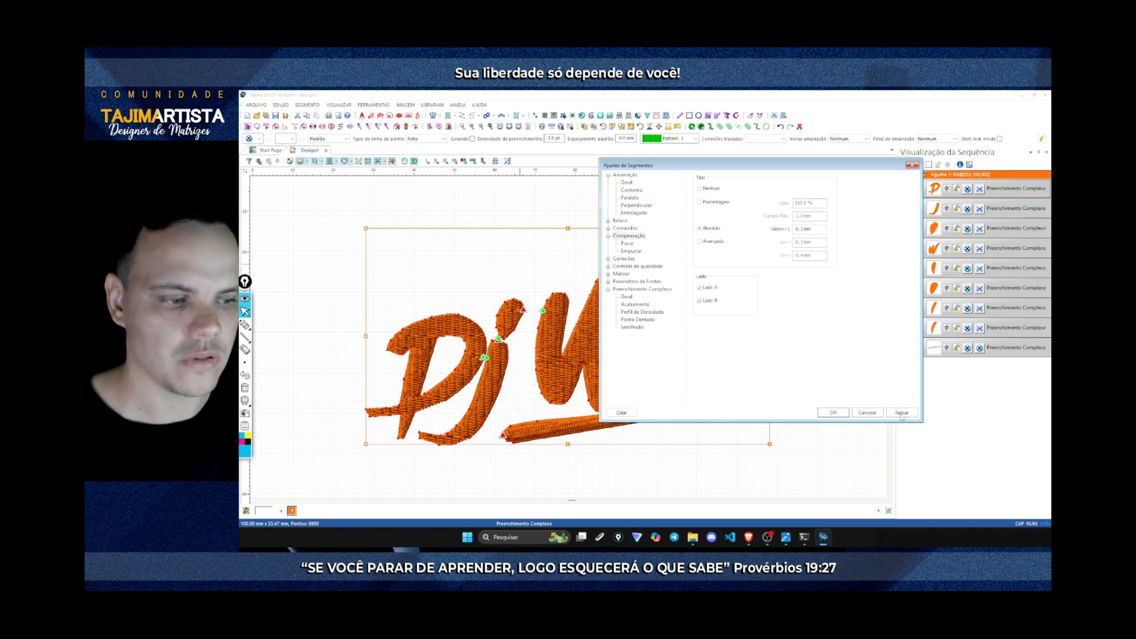
{"action": "left_click", "coordinate": [902, 413]}
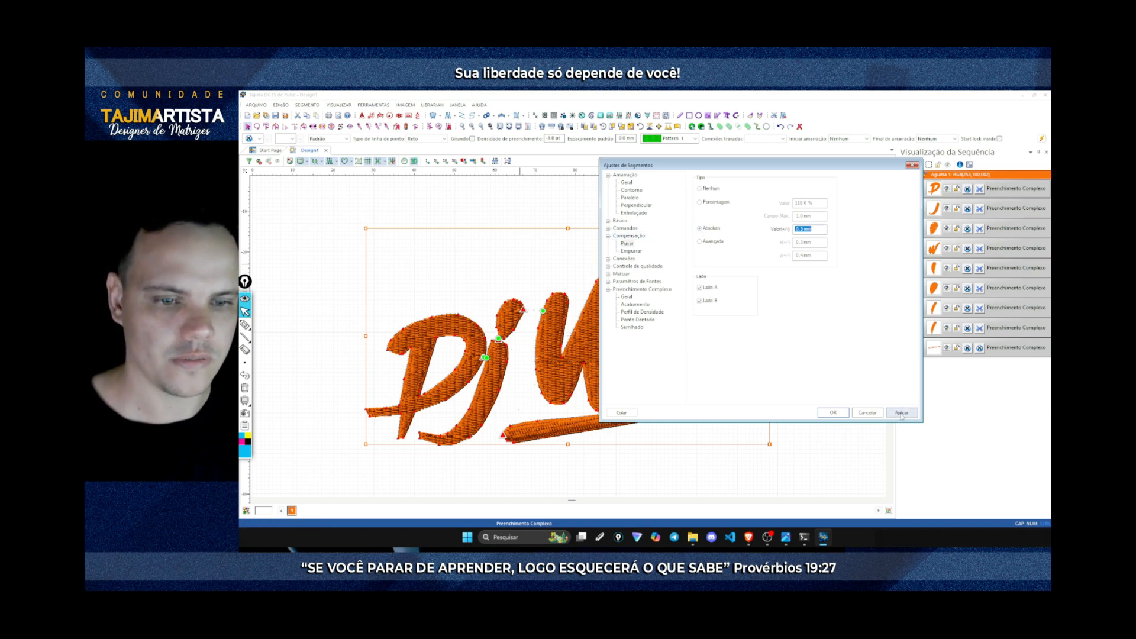
{"action": "left_click", "coordinate": [832, 412]}
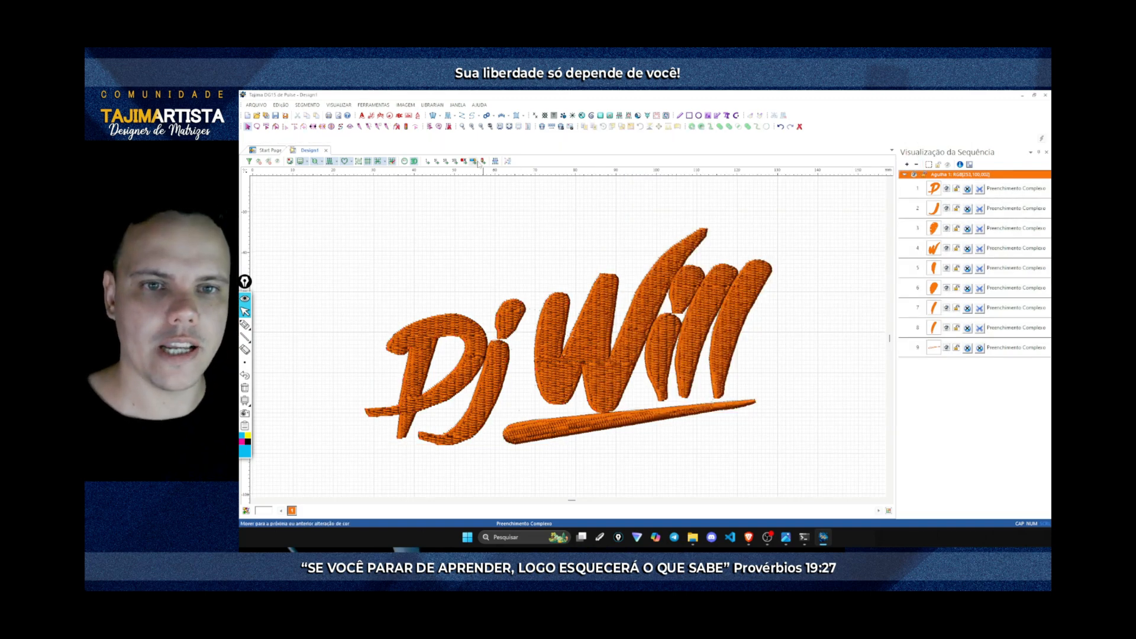
Examine the stitches of the Dj letters up close with the realistic thread rendering turned off
{"action": "scroll", "coordinate": [480, 168], "scroll_direction": "down", "scroll_amount": 3}
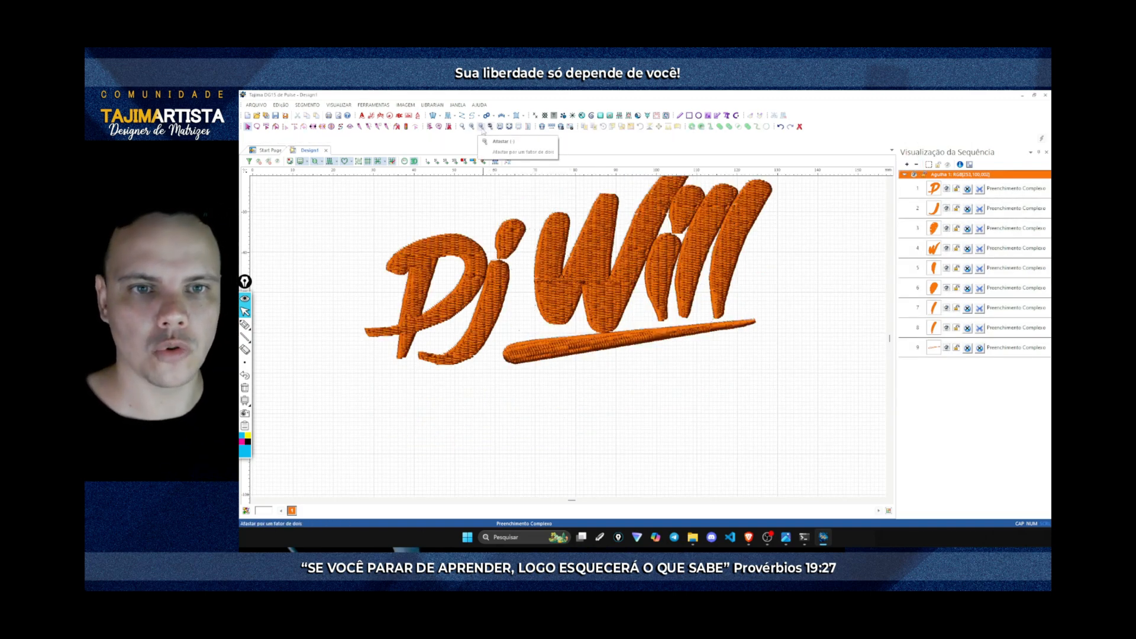
{"action": "scroll", "coordinate": [482, 130], "scroll_direction": "up", "scroll_amount": 1}
{"action": "left_click", "coordinate": [472, 126]}
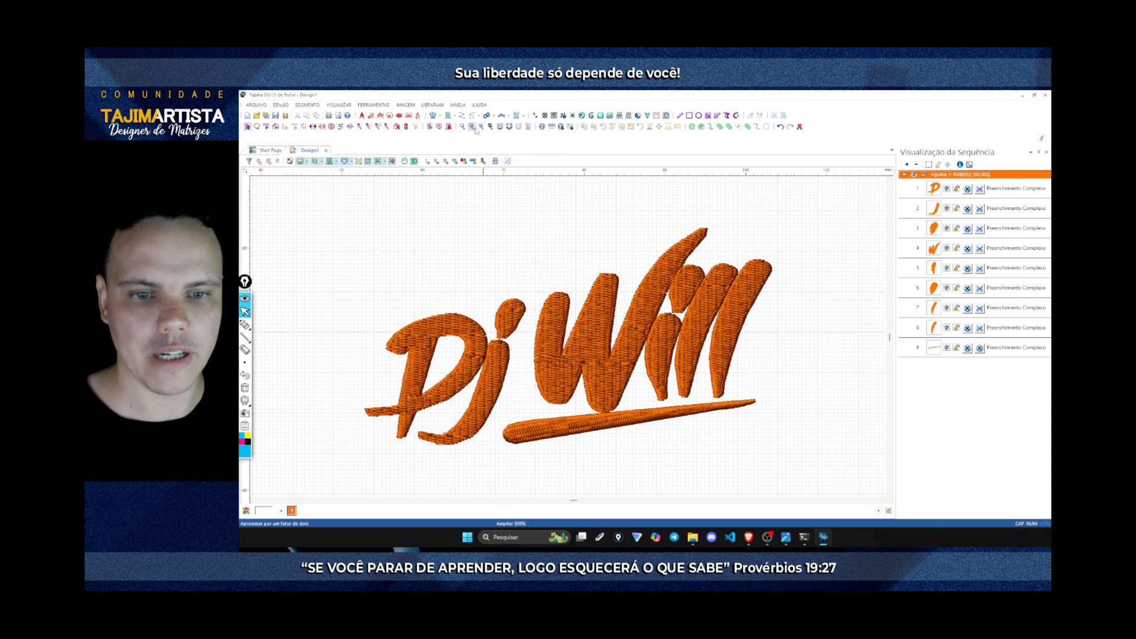
{"action": "key", "text": "Left"}
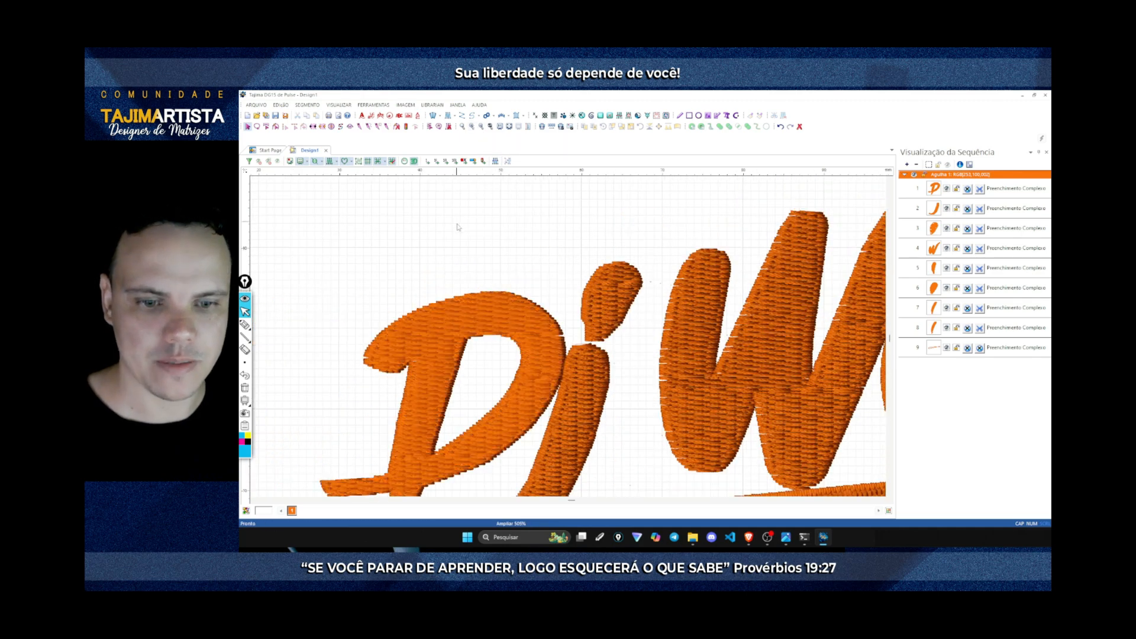
{"action": "scroll", "coordinate": [414, 163], "scroll_direction": "down", "scroll_amount": 1}
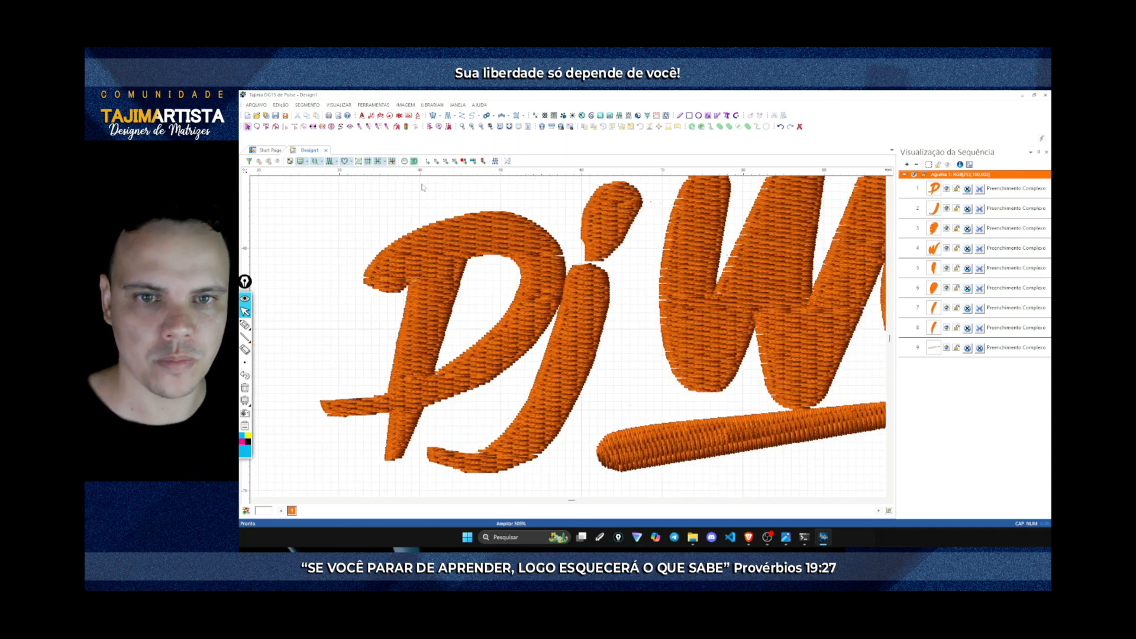
{"action": "left_click", "coordinate": [414, 161]}
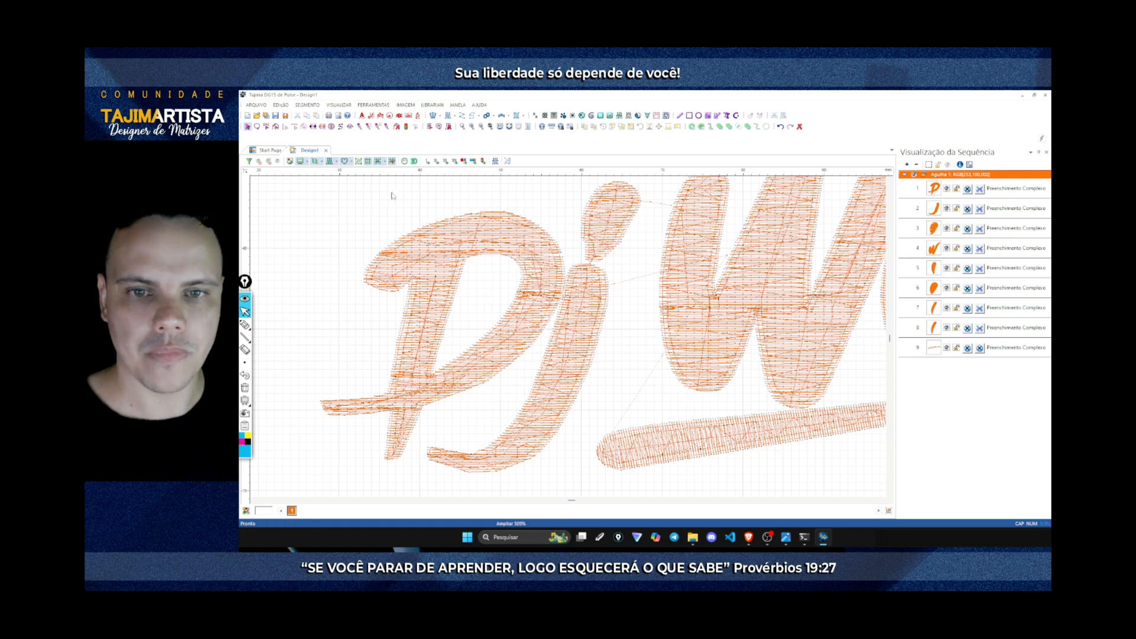
Annotate the D with a freehand blue line for its contour underlay and a magenta zigzag for its parallel underlay
{"action": "left_click", "coordinate": [245, 324]}
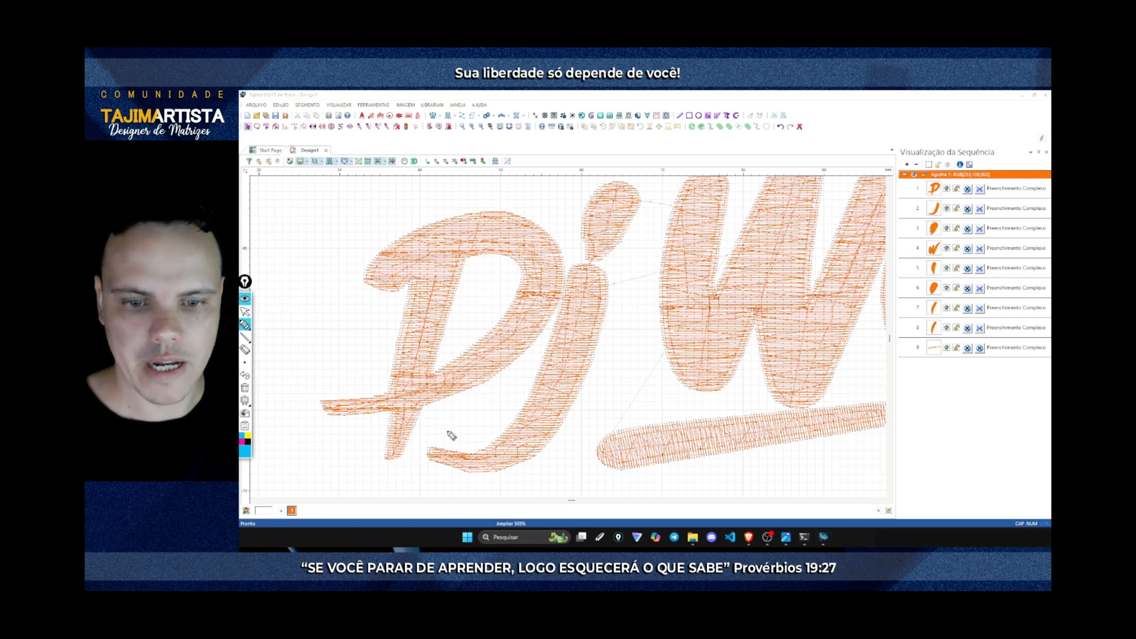
{"action": "left_click", "coordinate": [394, 395]}
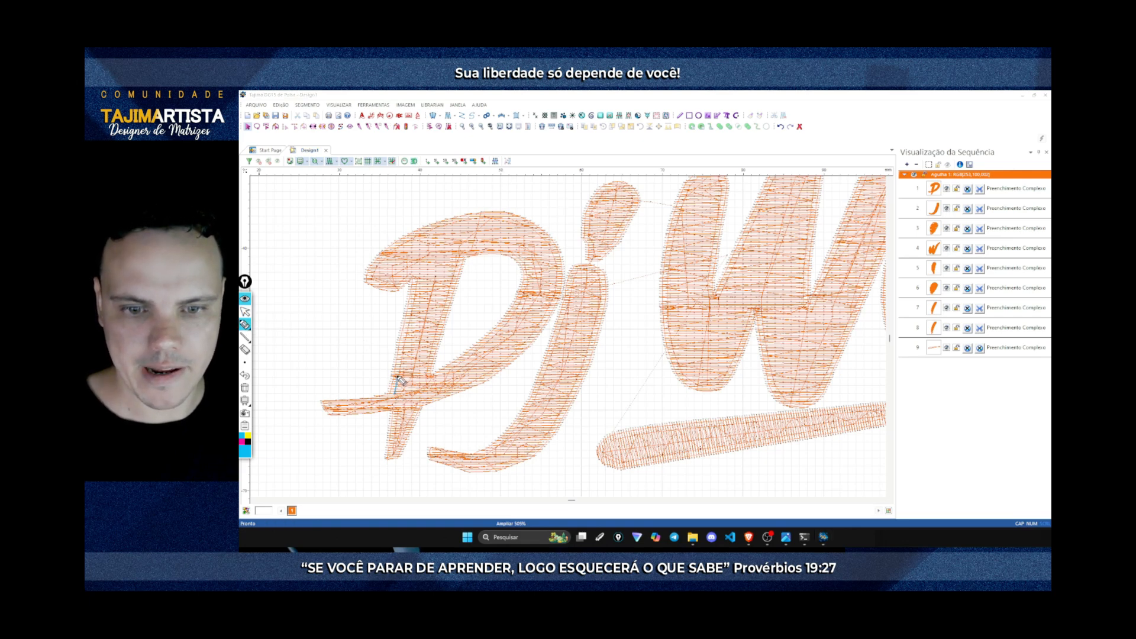
{"action": "mouse_move", "coordinate": [410, 327]}
{"action": "left_mouse_down"}
{"action": "mouse_move", "coordinate": [419, 287]}
{"action": "mouse_move", "coordinate": [405, 274]}
{"action": "mouse_move", "coordinate": [383, 283]}
{"action": "mouse_move", "coordinate": [390, 256]}
{"action": "mouse_move", "coordinate": [445, 230]}
{"action": "mouse_move", "coordinate": [502, 221]}
{"action": "mouse_move", "coordinate": [537, 235]}
{"action": "mouse_move", "coordinate": [565, 273]}
{"action": "mouse_move", "coordinate": [539, 326]}
{"action": "mouse_move", "coordinate": [490, 373]}
{"action": "mouse_move", "coordinate": [438, 399]}
{"action": "mouse_move", "coordinate": [404, 434]}
{"action": "mouse_move", "coordinate": [357, 411]}
{"action": "mouse_move", "coordinate": [392, 401]}
{"action": "mouse_move", "coordinate": [341, 418]}
{"action": "left_mouse_up"}
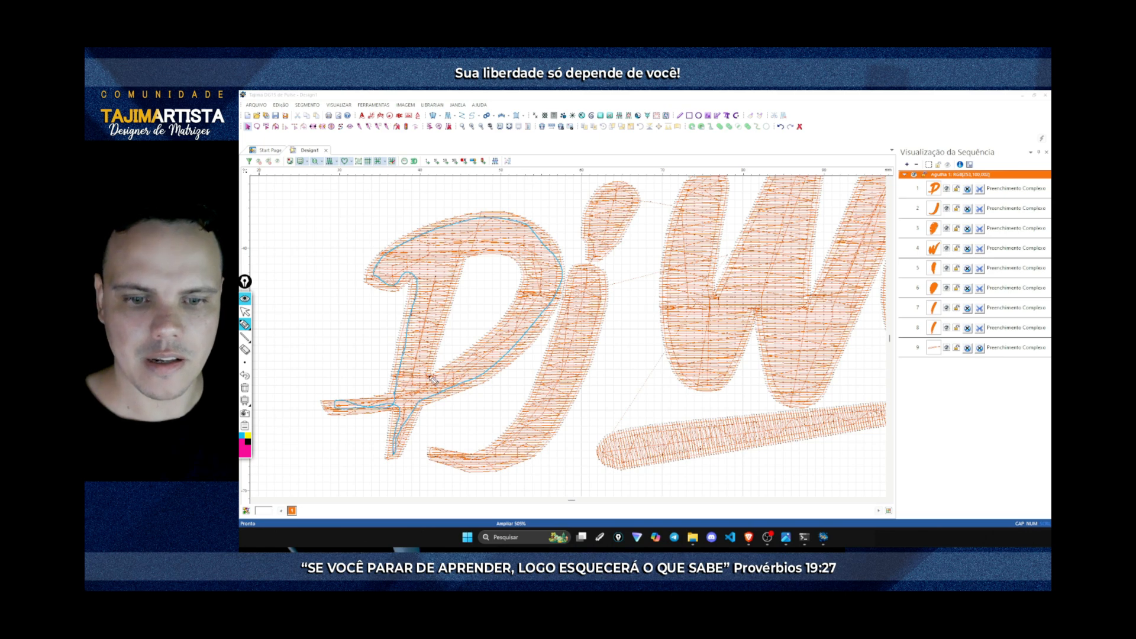
{"action": "mouse_move", "coordinate": [430, 377]}
{"action": "left_mouse_down"}
{"action": "mouse_move", "coordinate": [402, 376]}
{"action": "mouse_move", "coordinate": [431, 363]}
{"action": "mouse_move", "coordinate": [401, 351]}
{"action": "mouse_move", "coordinate": [432, 345]}
{"action": "mouse_move", "coordinate": [412, 336]}
{"action": "mouse_move", "coordinate": [441, 324]}
{"action": "mouse_move", "coordinate": [418, 316]}
{"action": "mouse_move", "coordinate": [444, 306]}
{"action": "mouse_move", "coordinate": [422, 297]}
{"action": "mouse_move", "coordinate": [446, 289]}
{"action": "mouse_move", "coordinate": [420, 276]}
{"action": "mouse_move", "coordinate": [447, 276]}
{"action": "mouse_move", "coordinate": [377, 263]}
{"action": "mouse_move", "coordinate": [471, 252]}
{"action": "mouse_move", "coordinate": [411, 240]}
{"action": "mouse_move", "coordinate": [511, 229]}
{"action": "mouse_move", "coordinate": [477, 224]}
{"action": "mouse_move", "coordinate": [537, 231]}
{"action": "mouse_move", "coordinate": [498, 247]}
{"action": "mouse_move", "coordinate": [564, 280]}
{"action": "mouse_move", "coordinate": [516, 332]}
{"action": "mouse_move", "coordinate": [512, 355]}
{"action": "mouse_move", "coordinate": [442, 393]}
{"action": "mouse_move", "coordinate": [416, 400]}
{"action": "mouse_move", "coordinate": [398, 384]}
{"action": "mouse_move", "coordinate": [401, 424]}
{"action": "mouse_move", "coordinate": [371, 436]}
{"action": "left_mouse_up"}
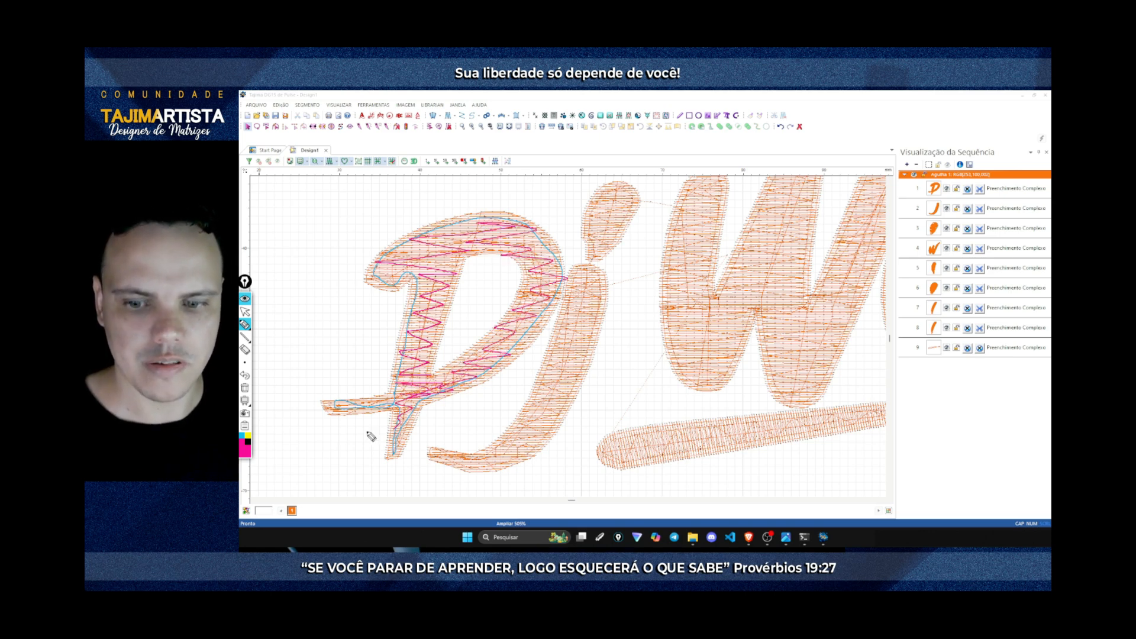
Mark the D's top fill with the thickest red annotation pen, clear all the annotations and return to the cursor
{"action": "left_click", "coordinate": [246, 457]}
{"action": "left_click", "coordinate": [288, 390]}
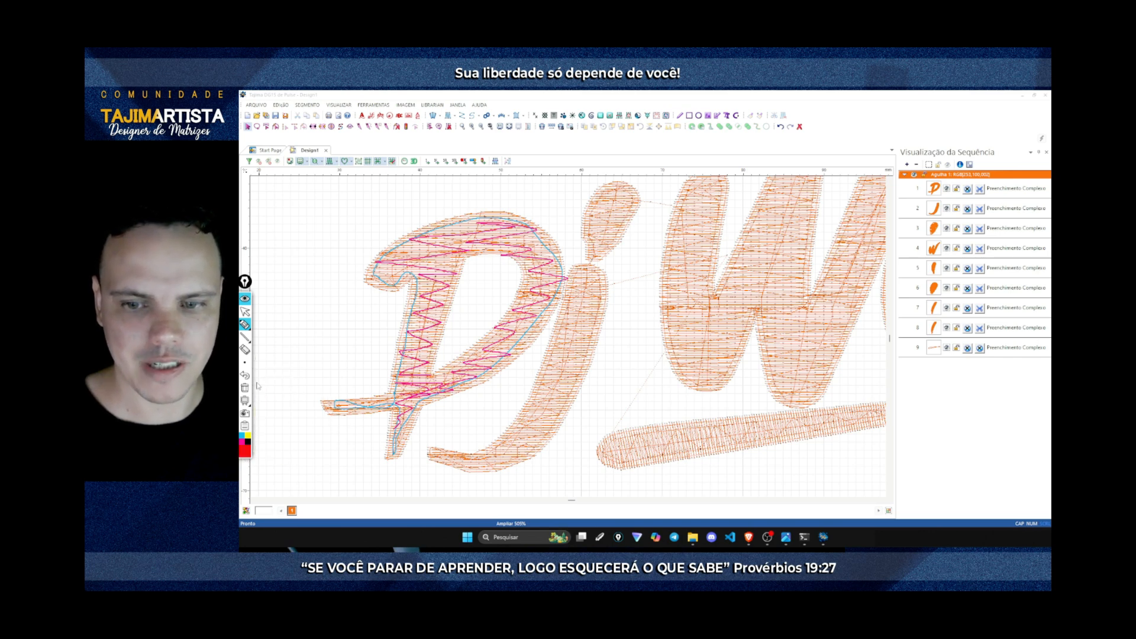
{"action": "left_click", "coordinate": [248, 359]}
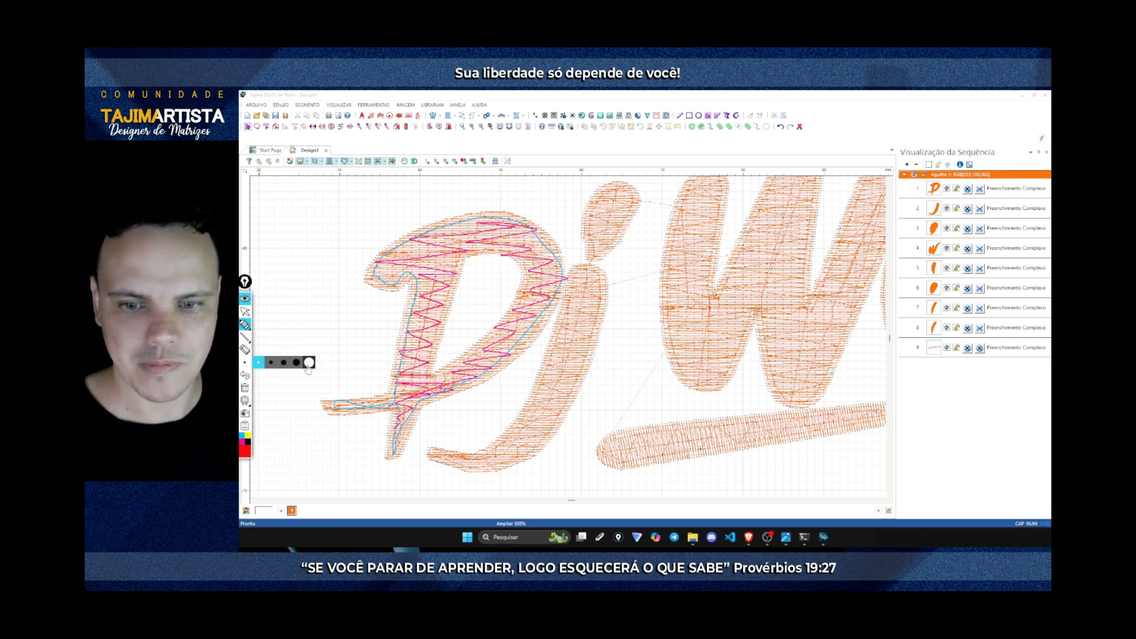
{"action": "left_click", "coordinate": [309, 362]}
{"action": "mouse_move", "coordinate": [327, 406]}
{"action": "left_mouse_down"}
{"action": "mouse_move", "coordinate": [426, 402]}
{"action": "mouse_move", "coordinate": [398, 384]}
{"action": "mouse_move", "coordinate": [436, 336]}
{"action": "mouse_move", "coordinate": [422, 309]}
{"action": "mouse_move", "coordinate": [450, 268]}
{"action": "left_mouse_up"}
{"action": "left_click", "coordinate": [245, 388]}
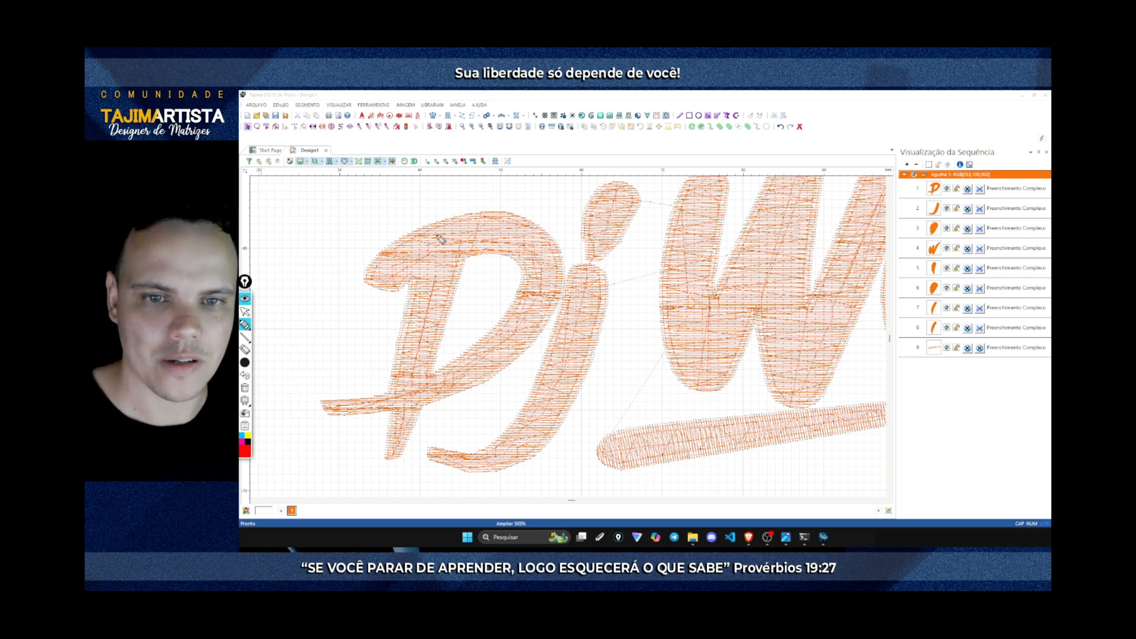
{"action": "left_click", "coordinate": [244, 312]}
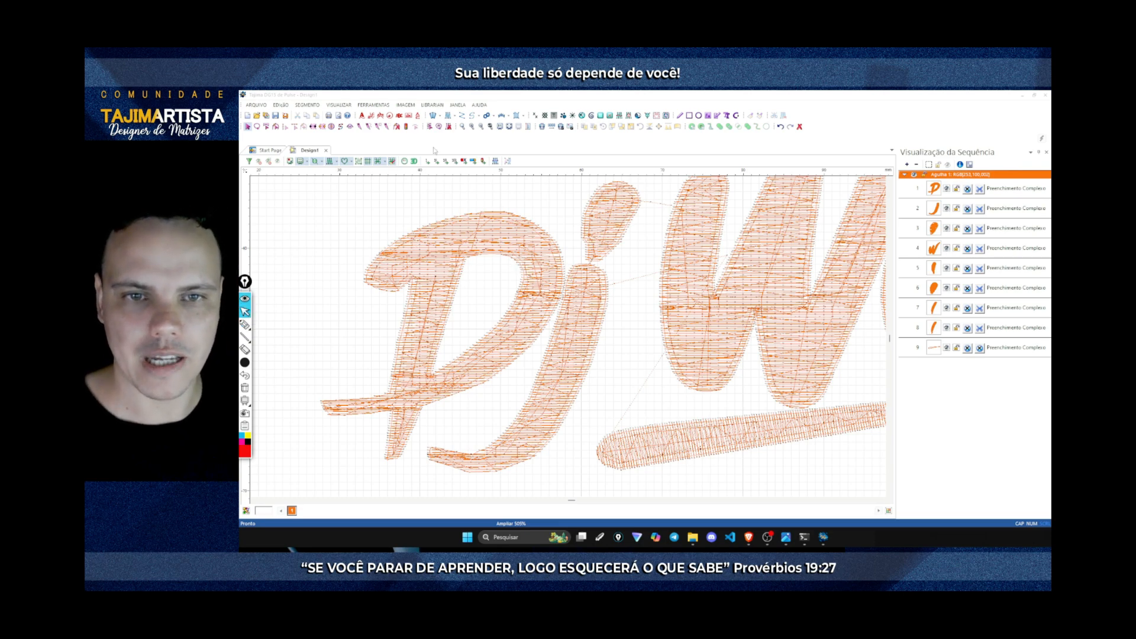
Inspect how the underlay sits beneath the top stitches where the D meets the j
{"action": "left_click", "coordinate": [472, 127]}
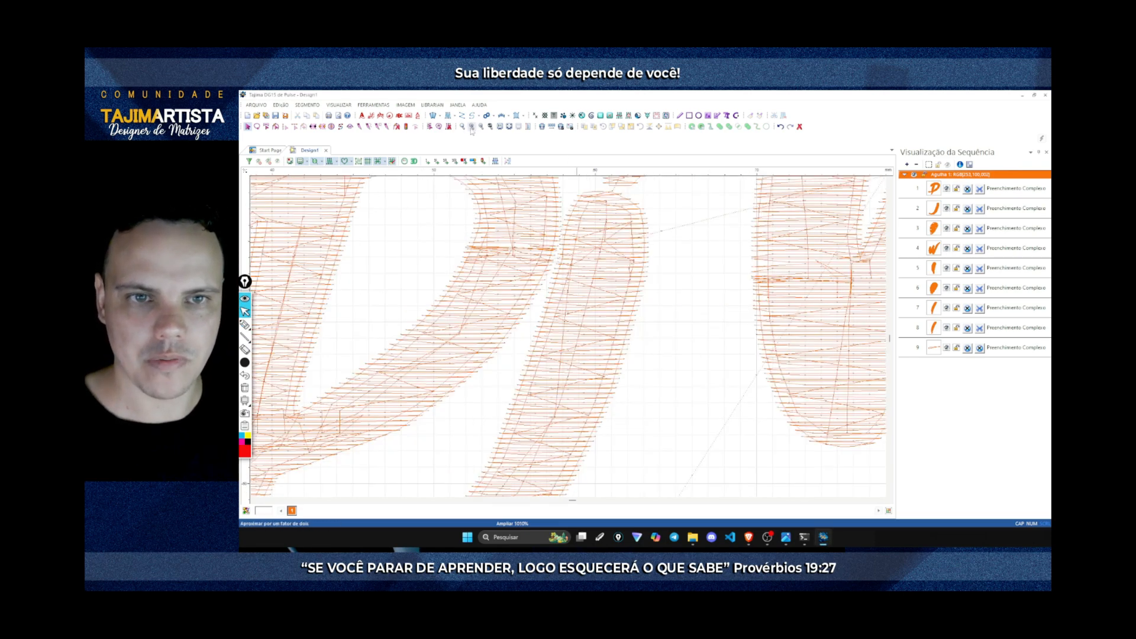
{"action": "left_click", "coordinate": [472, 127]}
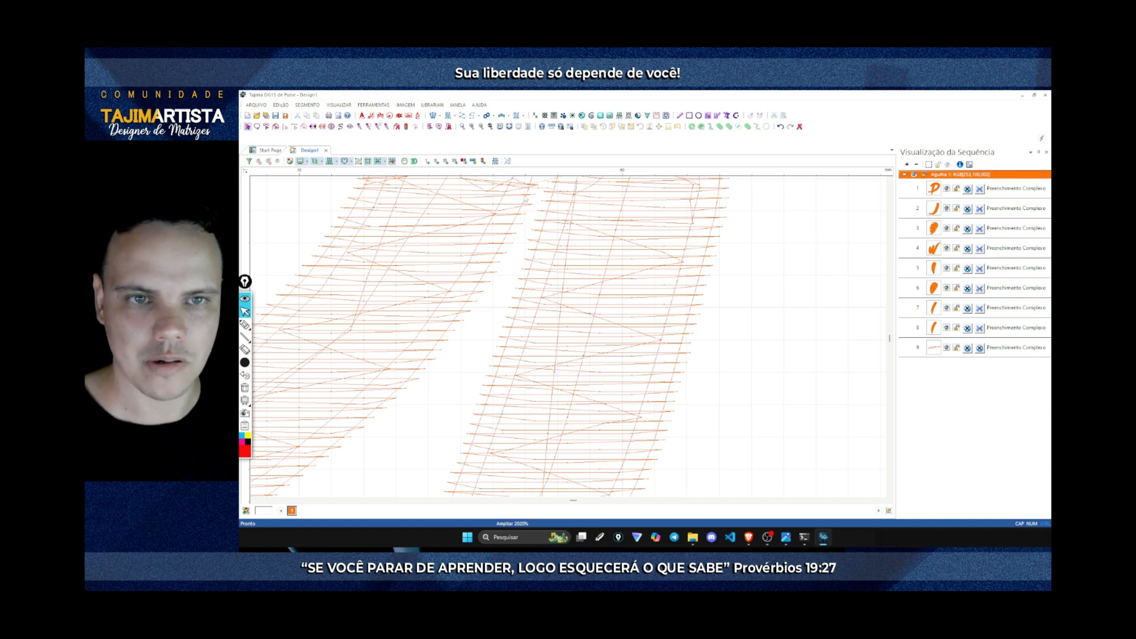
{"action": "left_click", "coordinate": [480, 127]}
Restore the realistic thread rendering and play the stitch-out simulation of the whole logo
{"action": "left_click", "coordinate": [414, 161]}
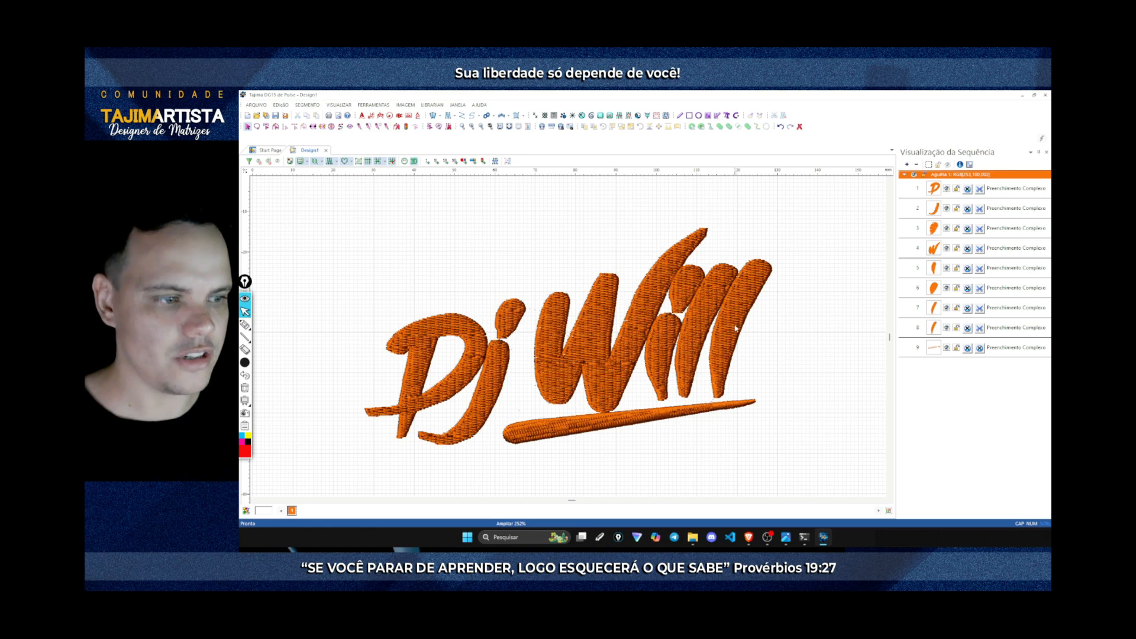
{"action": "left_click", "coordinate": [405, 161]}
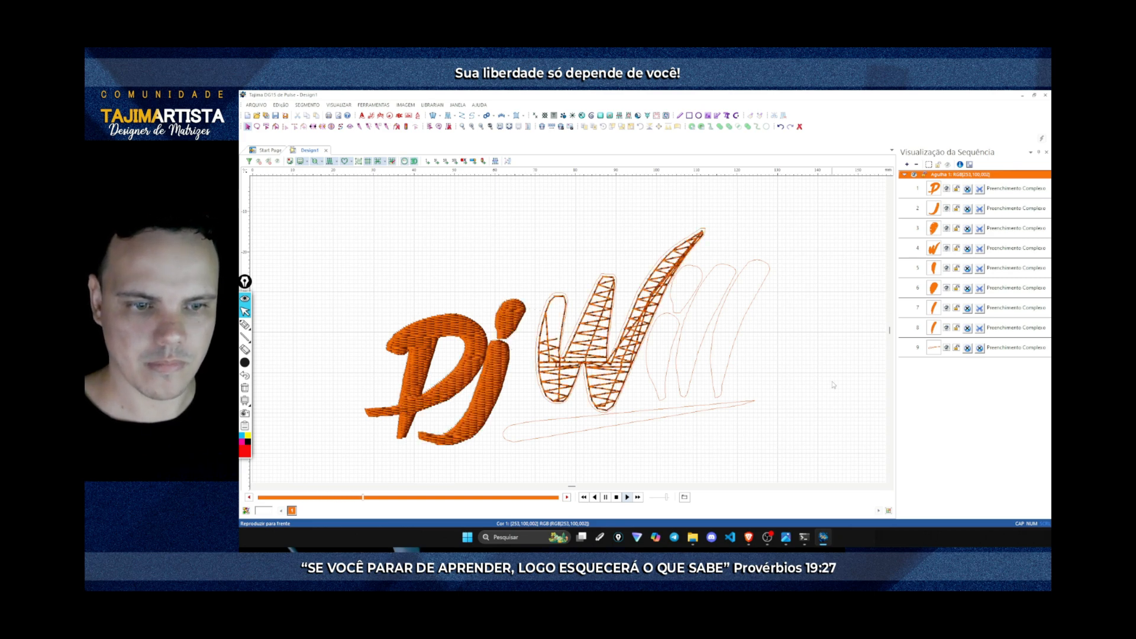
{"action": "left_click", "coordinate": [616, 498]}
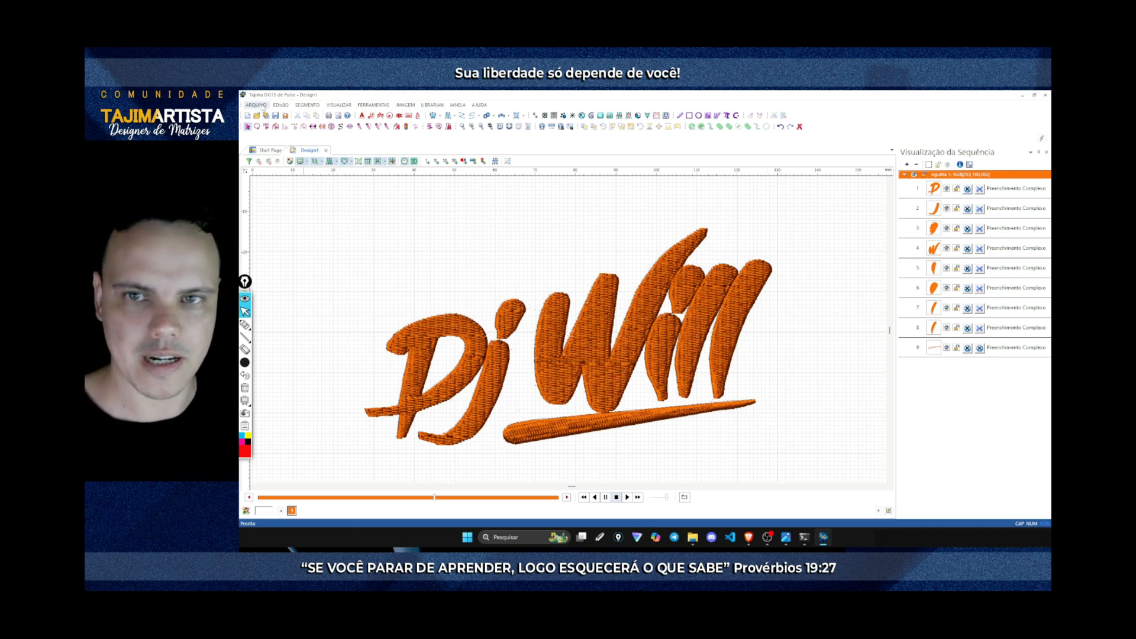
Save the design as the Pulse embroidery file (PXF) DJ WILL EDITÁVEL in the desktop folder Matrizes Youtube > Dj Will
{"action": "left_click", "coordinate": [256, 104]}
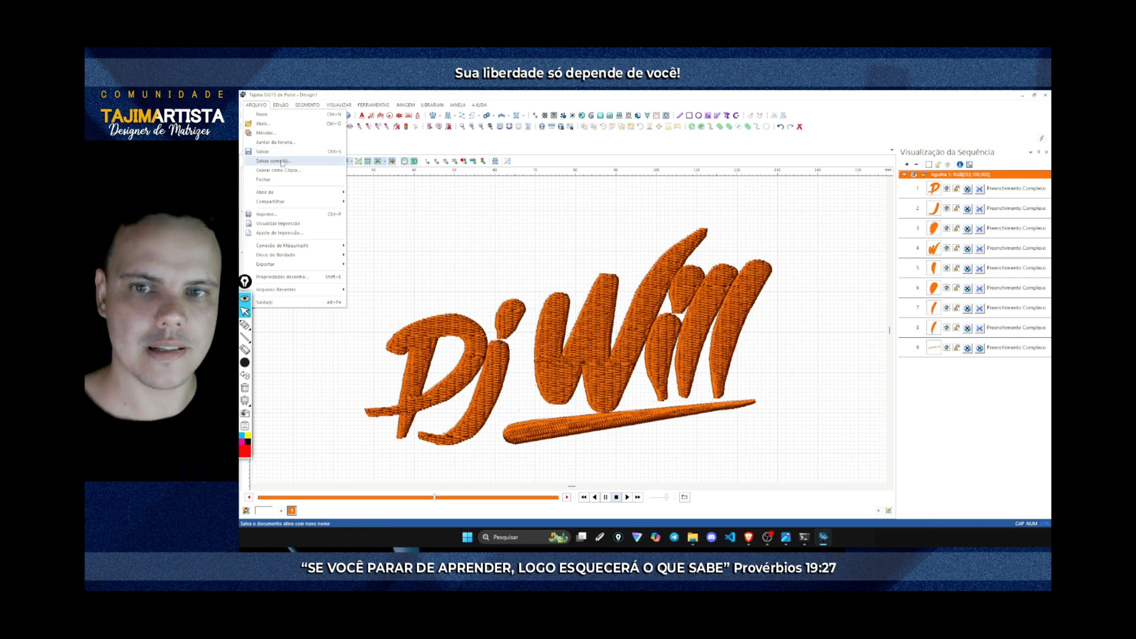
{"action": "left_click", "coordinate": [282, 161]}
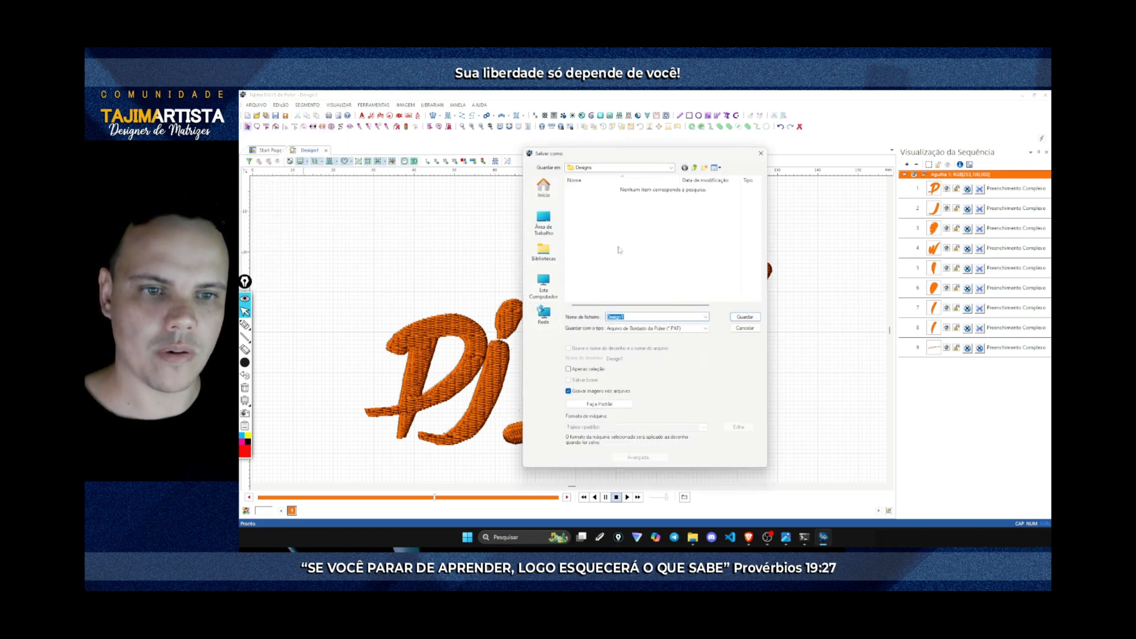
{"action": "left_click", "coordinate": [555, 225]}
{"action": "scroll", "coordinate": [621, 269], "scroll_direction": "down", "scroll_amount": 5}
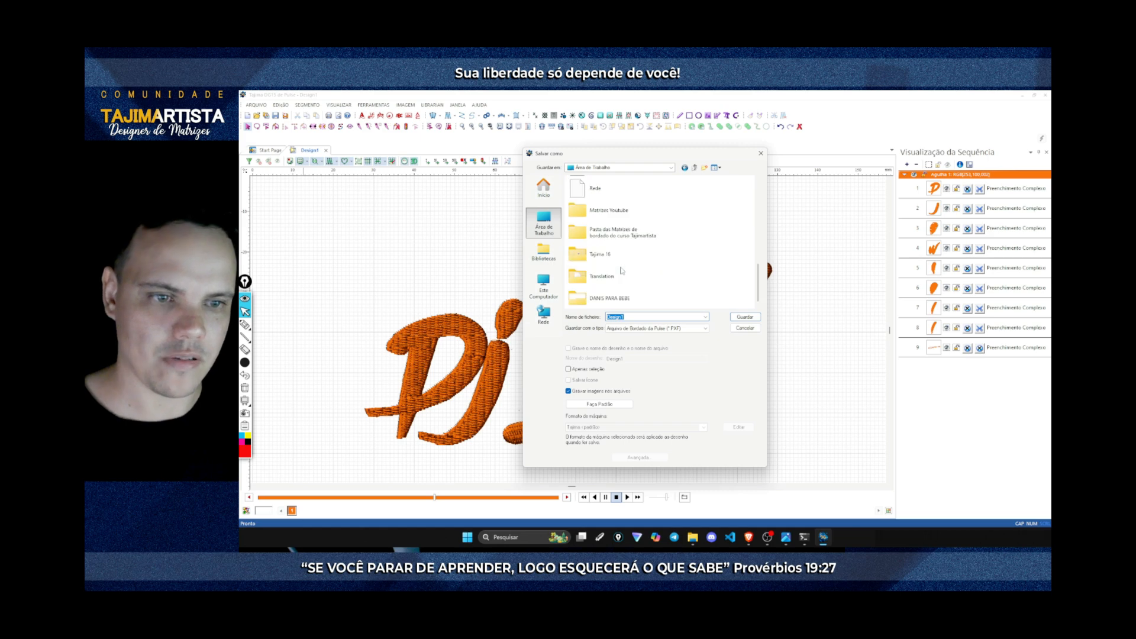
{"action": "double_click", "coordinate": [607, 210]}
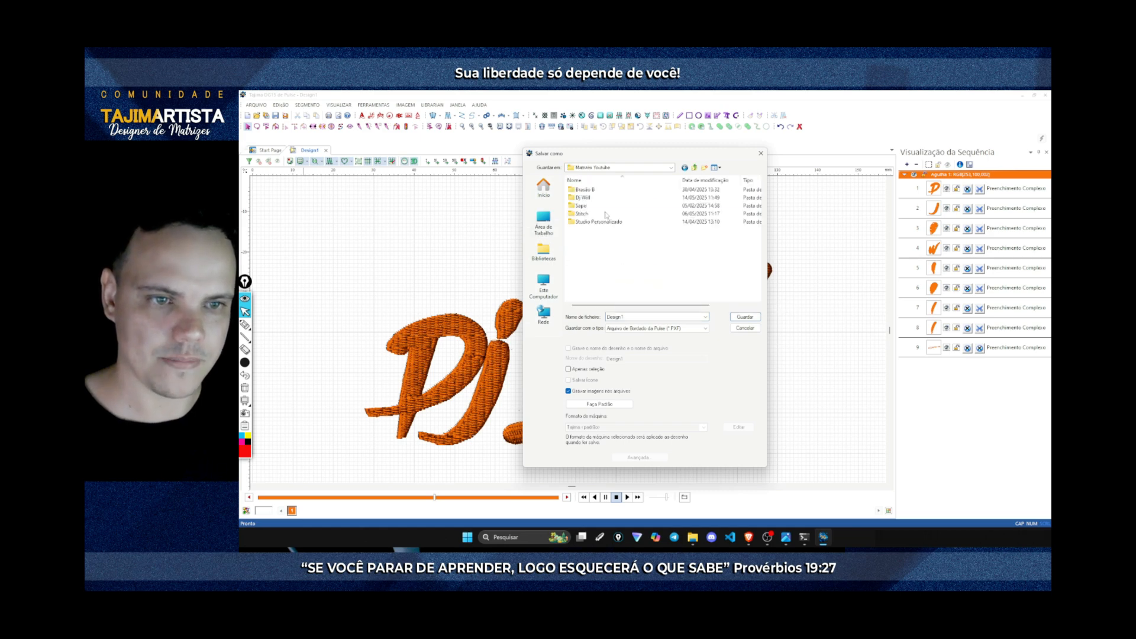
{"action": "double_click", "coordinate": [583, 198]}
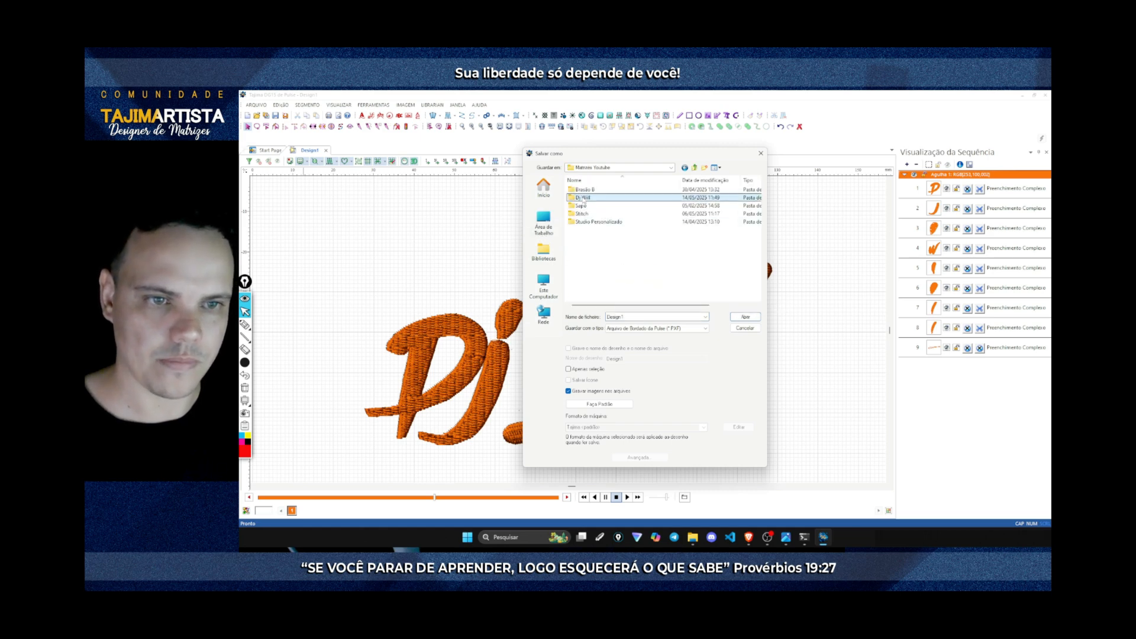
{"action": "double_click", "coordinate": [636, 318]}
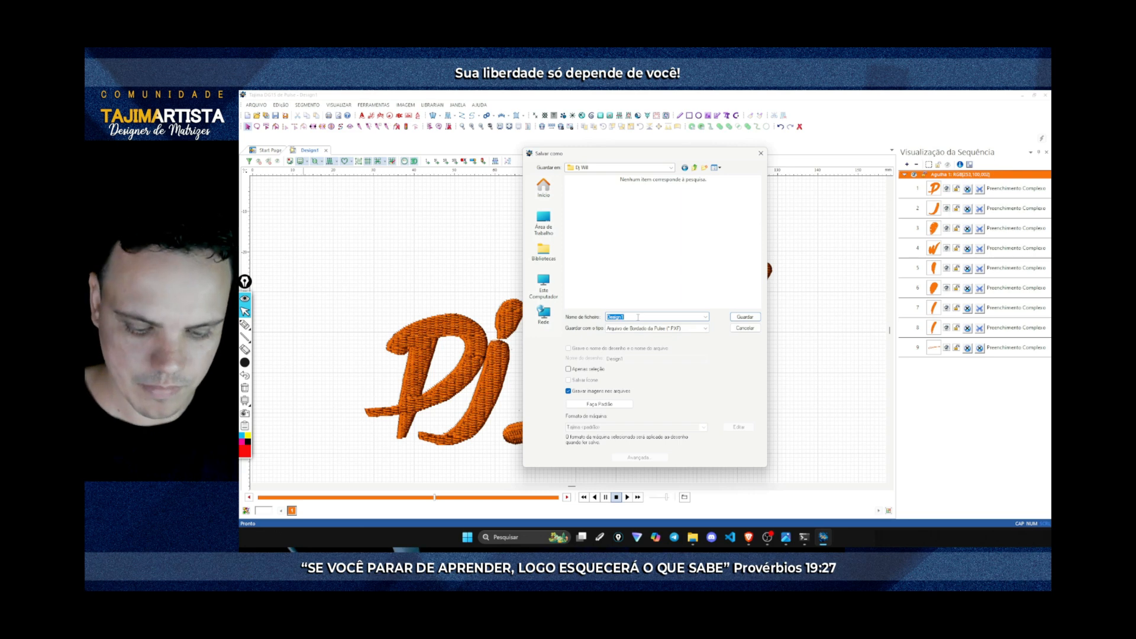
{"action": "type", "text": "DJ WILL"}
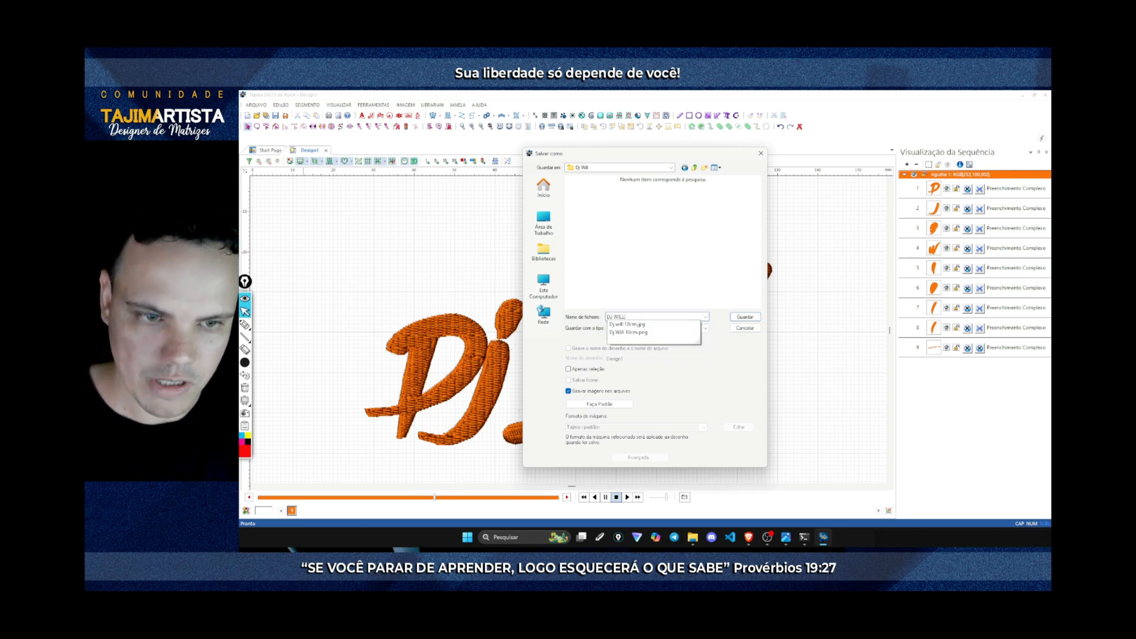
{"action": "type", "text": " EDI"}
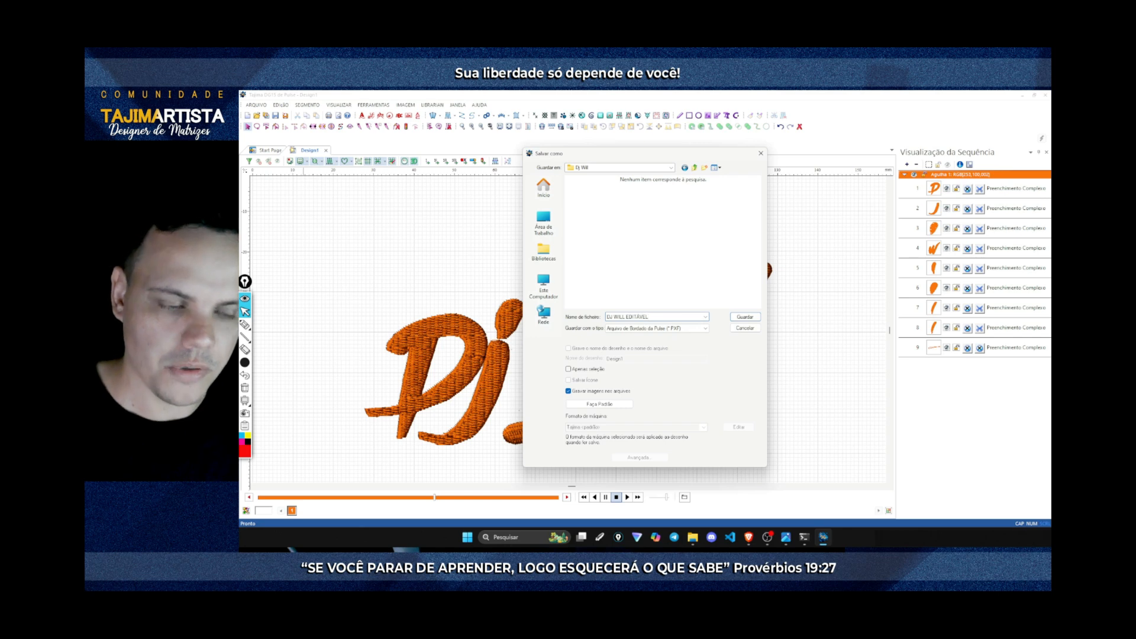
{"action": "type", "text": "TÁVEL"}
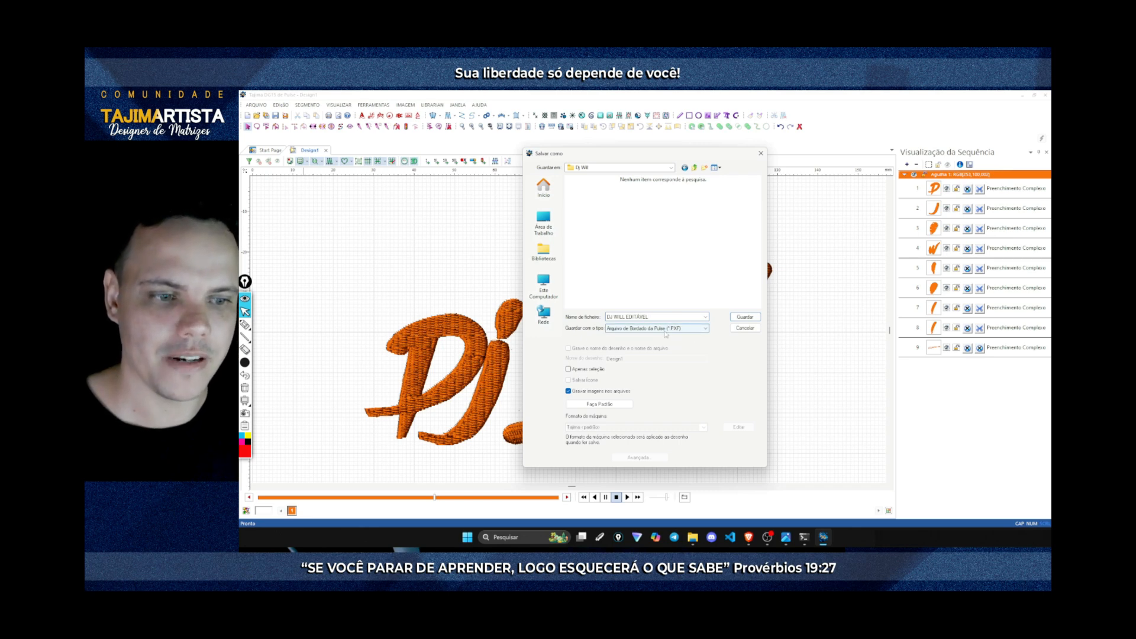
{"action": "left_click", "coordinate": [745, 317]}
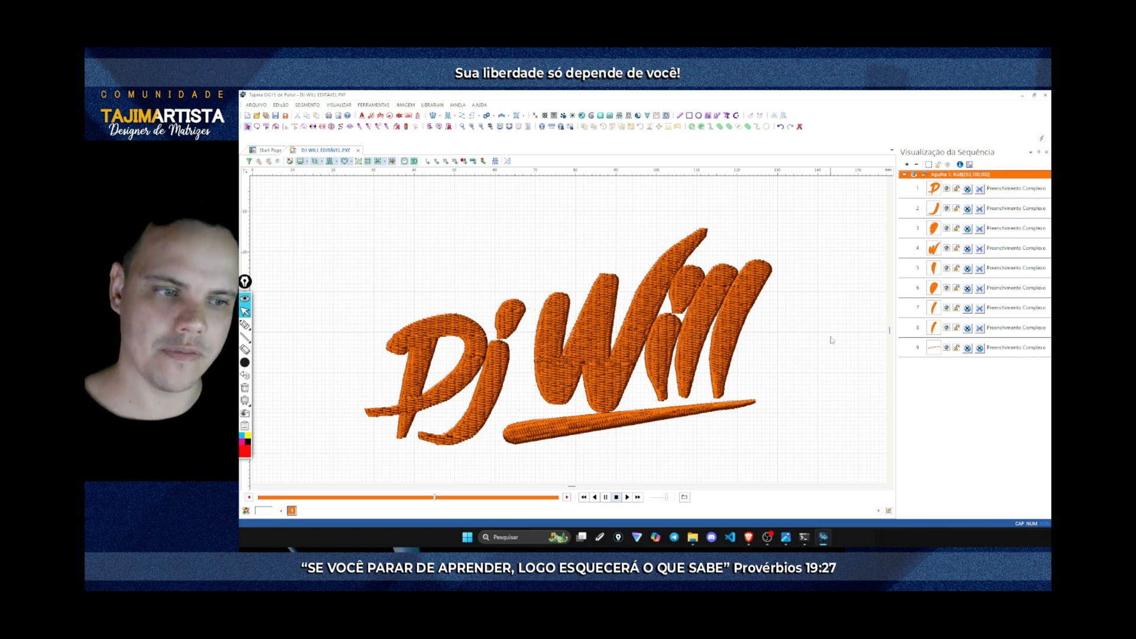
Save the design again in the same folder as a Tajima stitch file (DST) named DJ WILL 10CM
{"action": "left_click", "coordinate": [256, 105]}
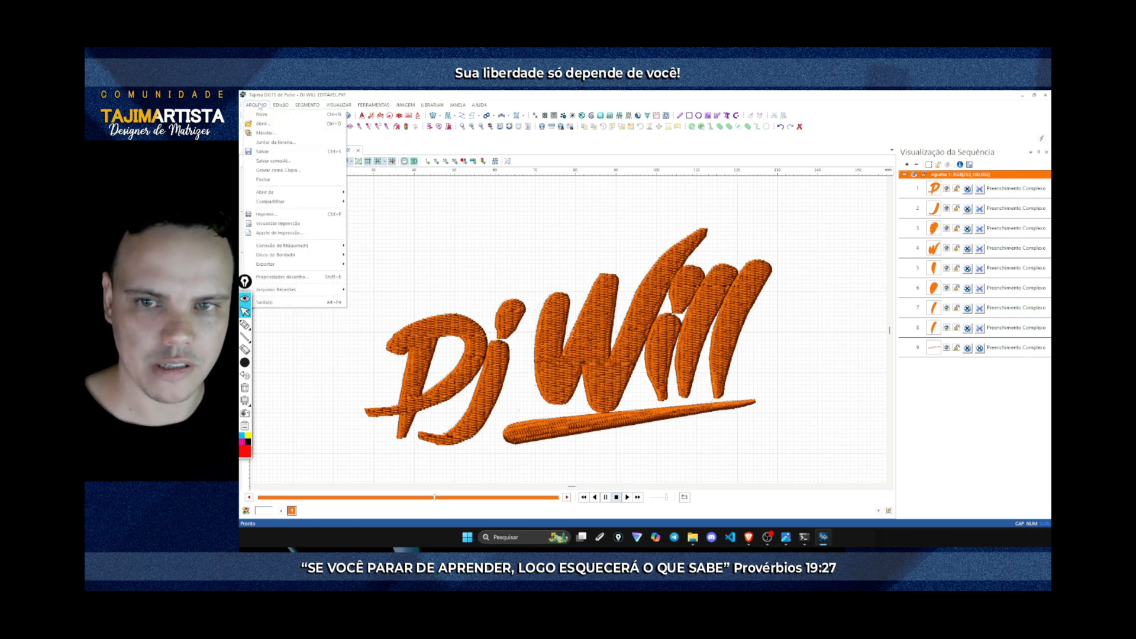
{"action": "left_click", "coordinate": [273, 162]}
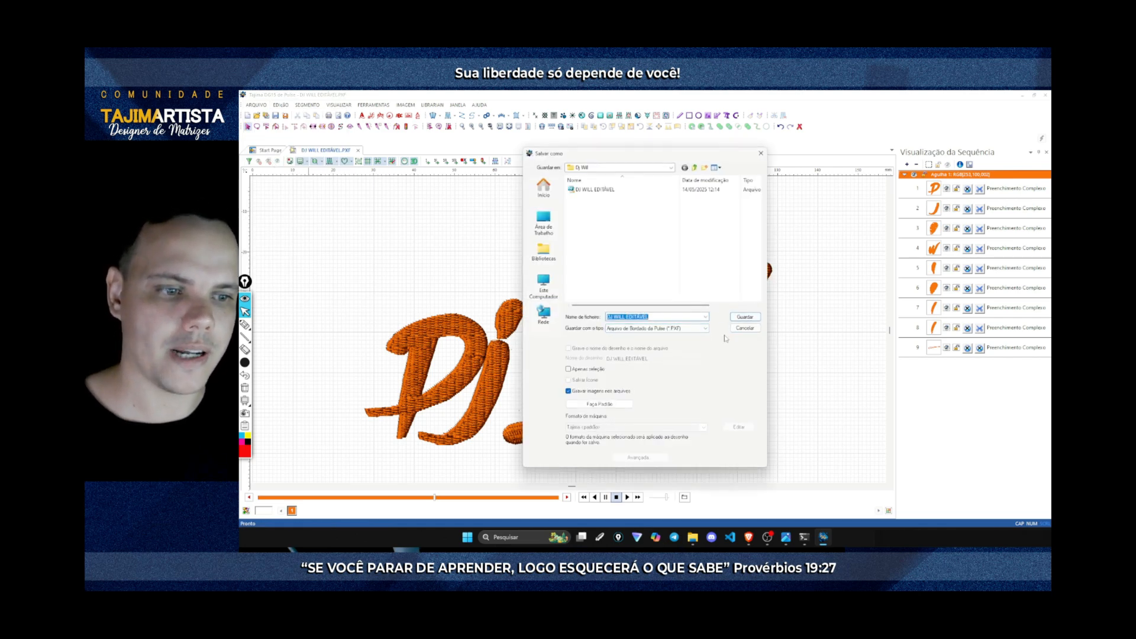
{"action": "left_click", "coordinate": [705, 329]}
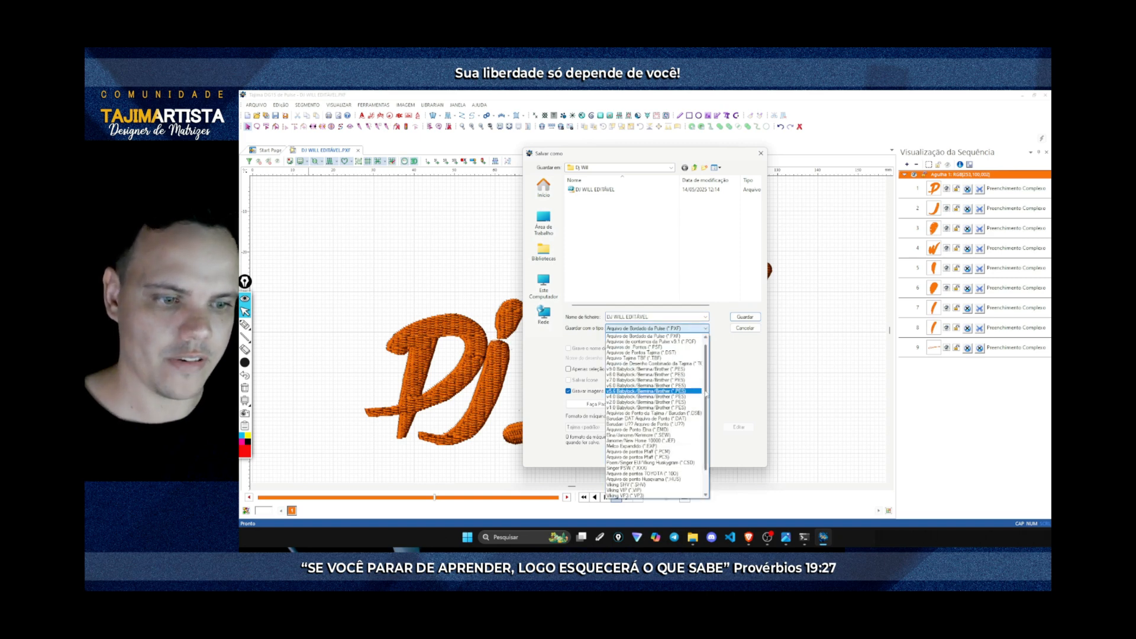
{"action": "scroll", "coordinate": [657, 391], "scroll_direction": "up", "scroll_amount": 1}
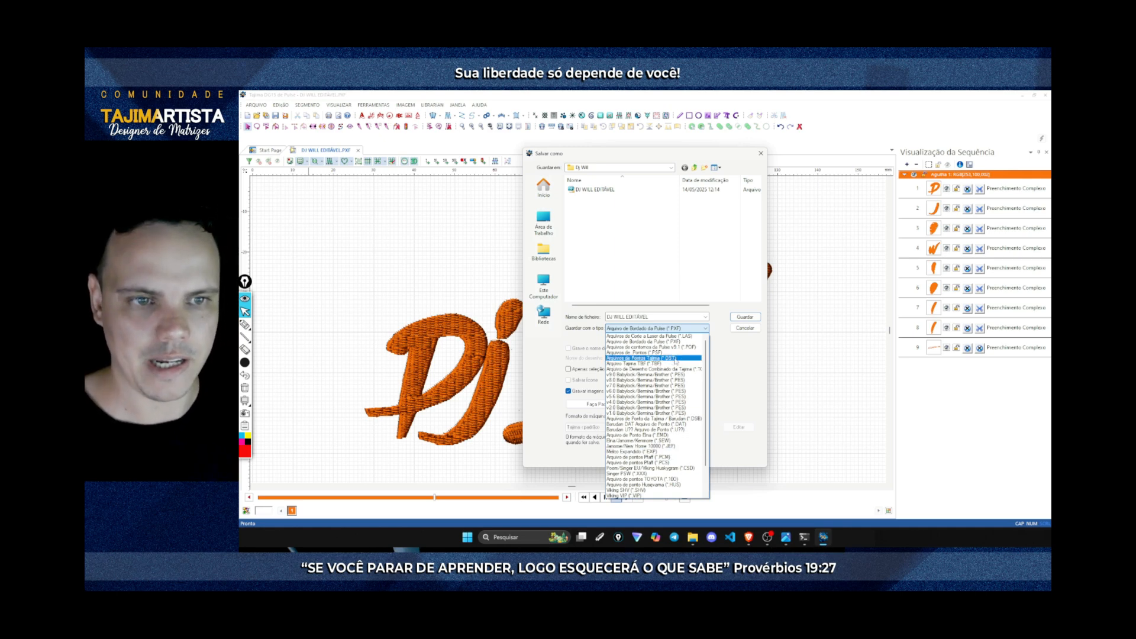
{"action": "left_click", "coordinate": [673, 359]}
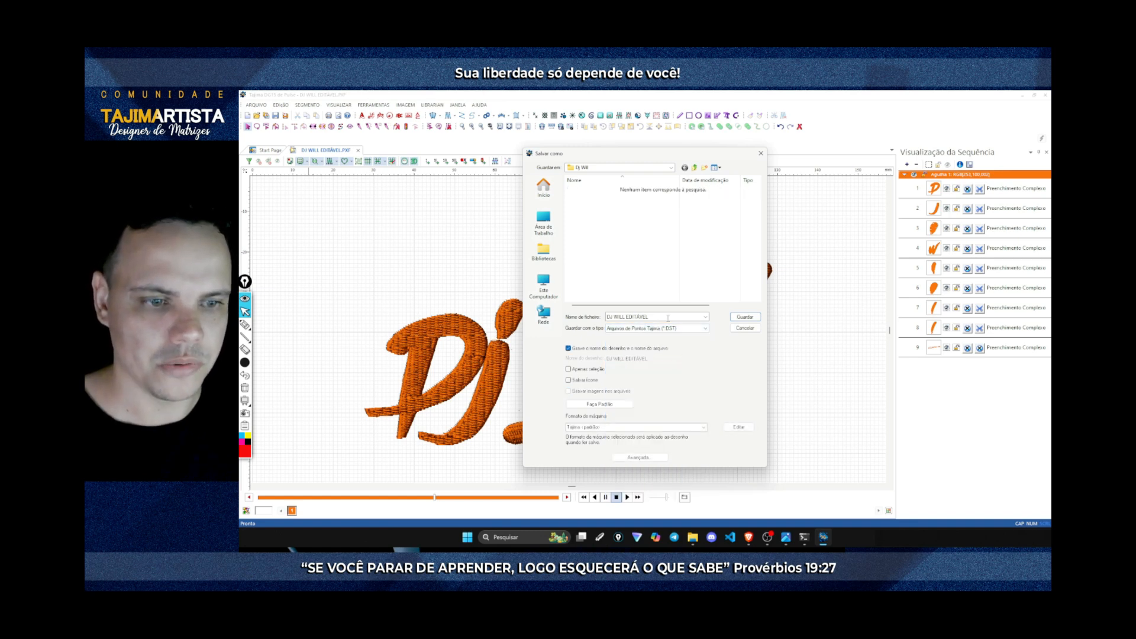
{"action": "left_click_drag", "start_coordinate": [668, 318], "coordinate": [628, 318]}
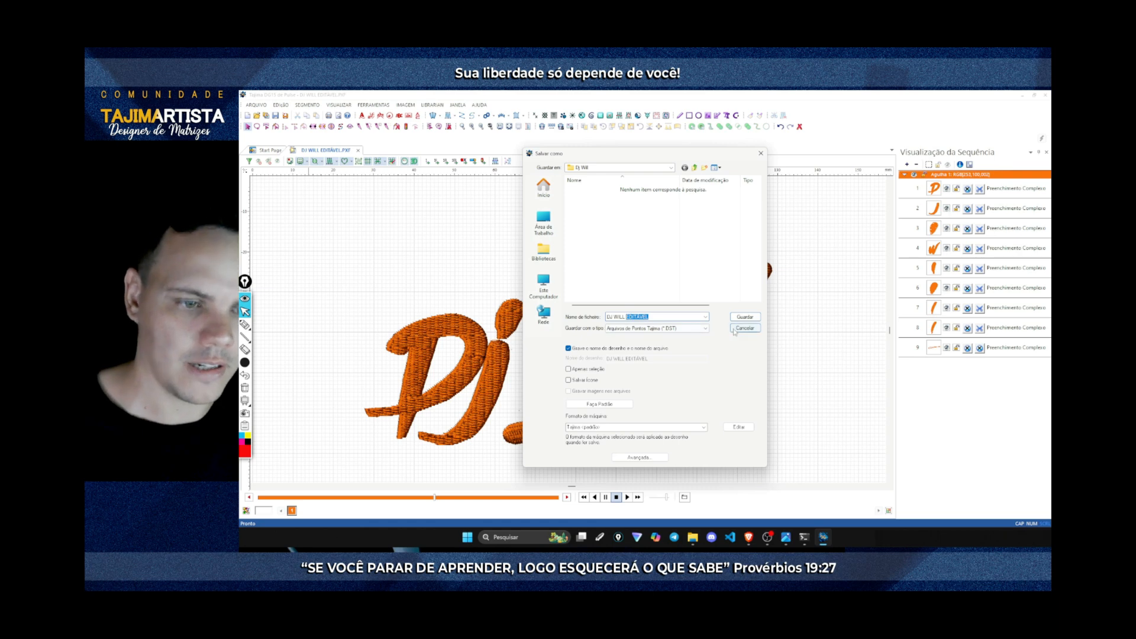
{"action": "type", "text": "10CM"}
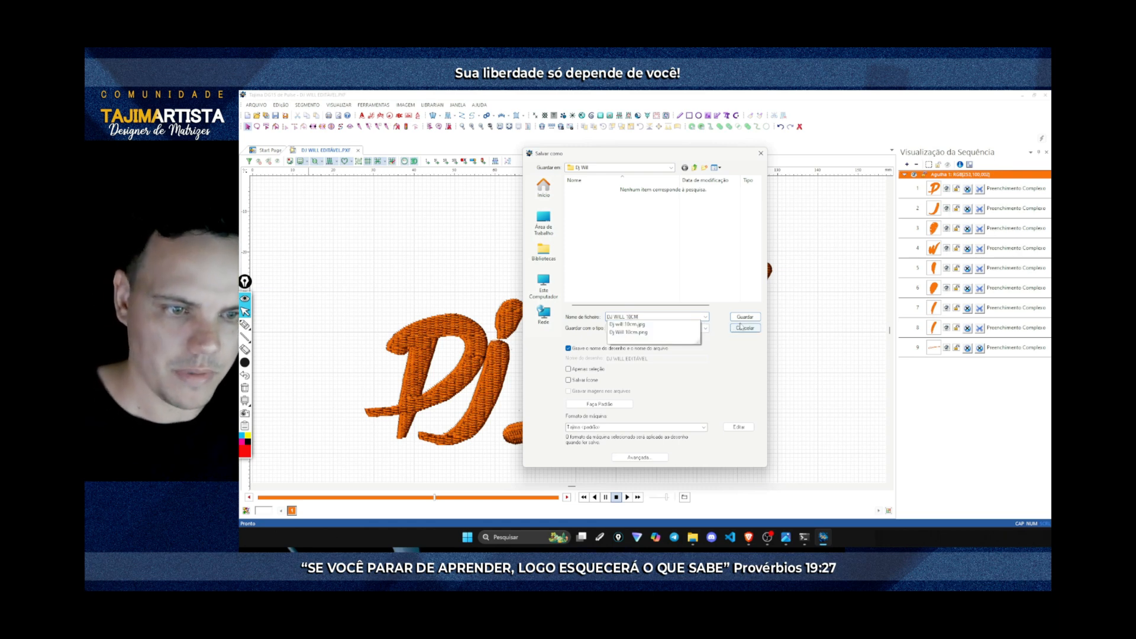
{"action": "left_click", "coordinate": [668, 270]}
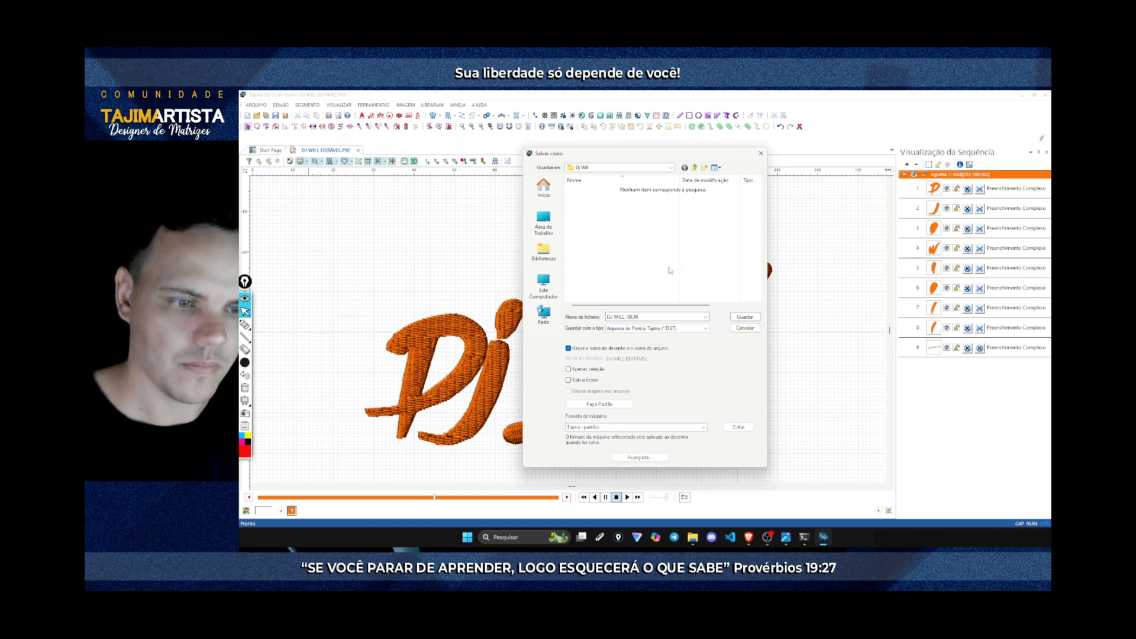
{"action": "left_click", "coordinate": [745, 318]}
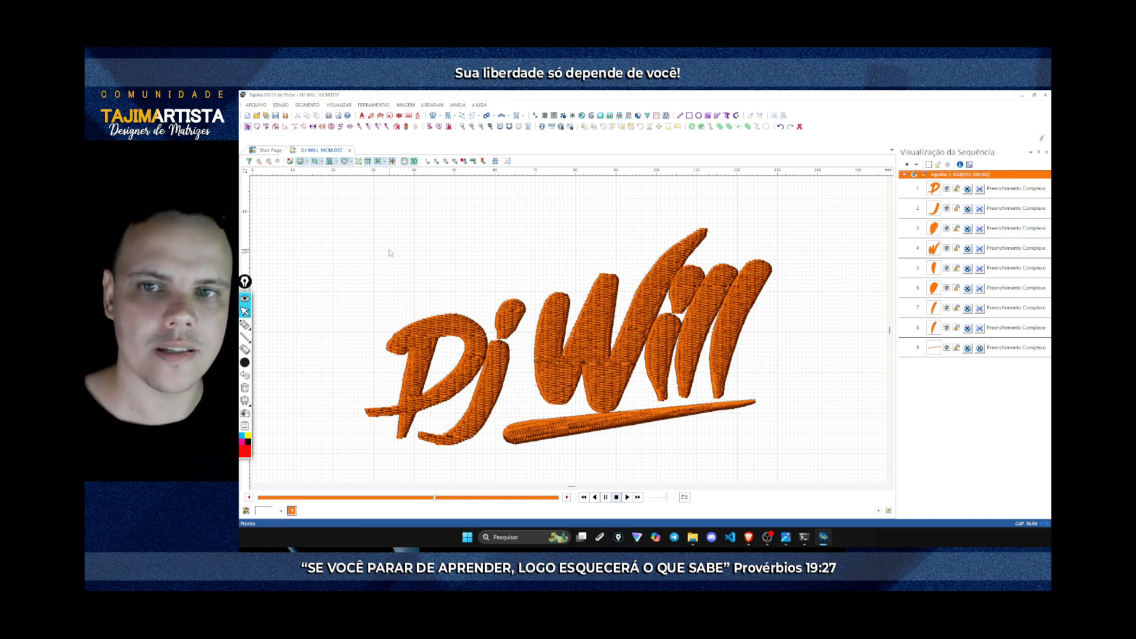
Print the design sheet with Microsoft Print to PDF and save it as Dj will 10cm in the Dj Will folder
{"action": "left_click", "coordinate": [256, 104]}
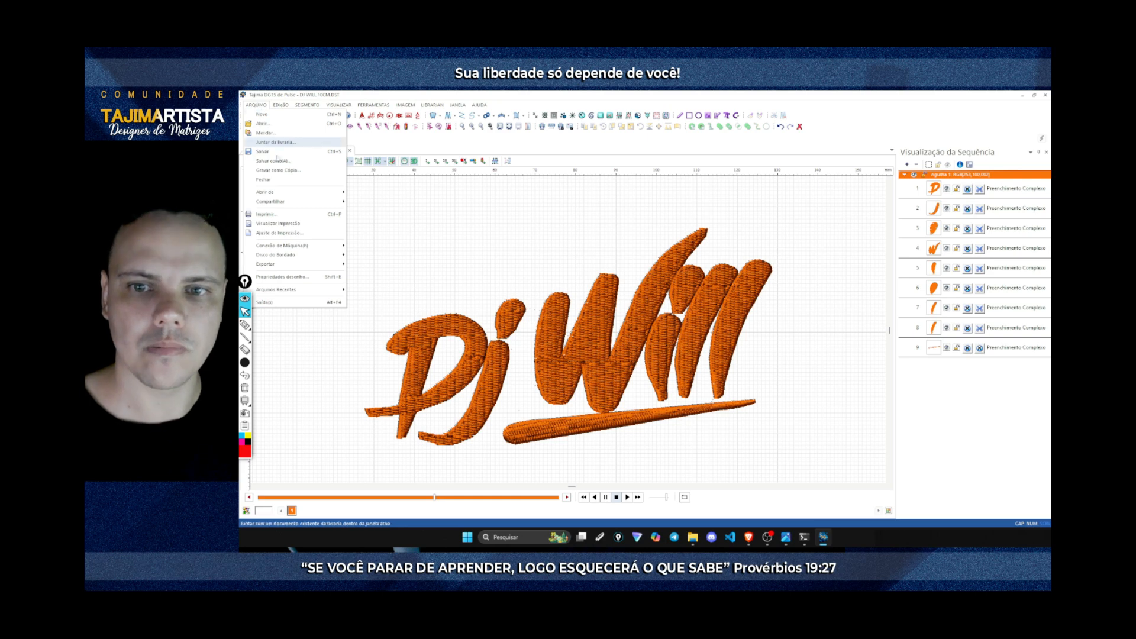
{"action": "left_click", "coordinate": [266, 214]}
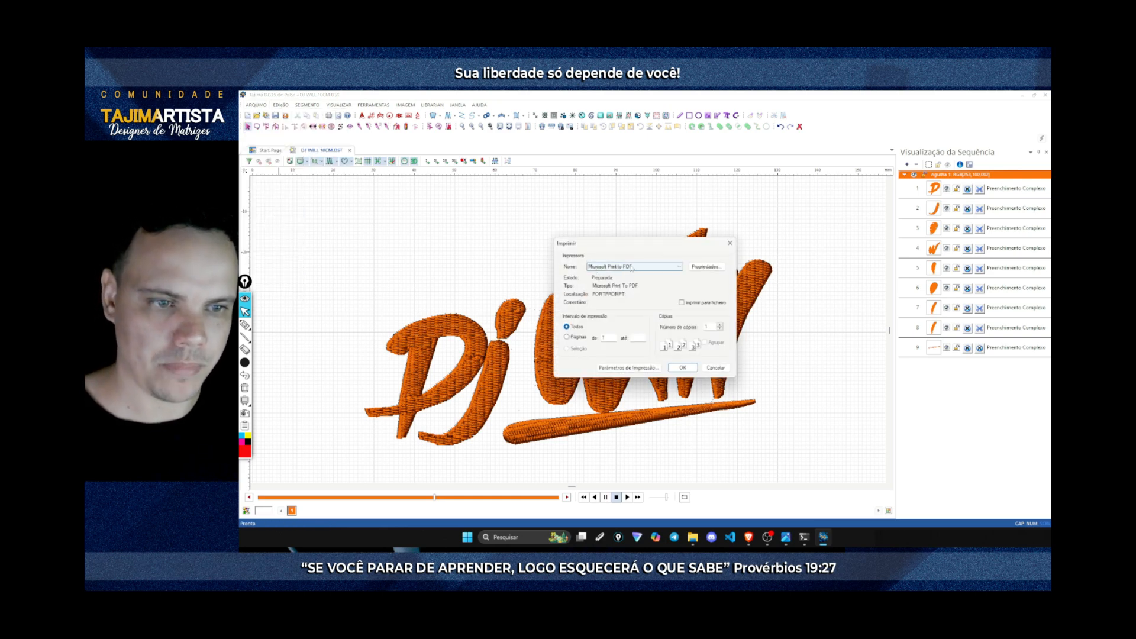
{"action": "left_click", "coordinate": [682, 367]}
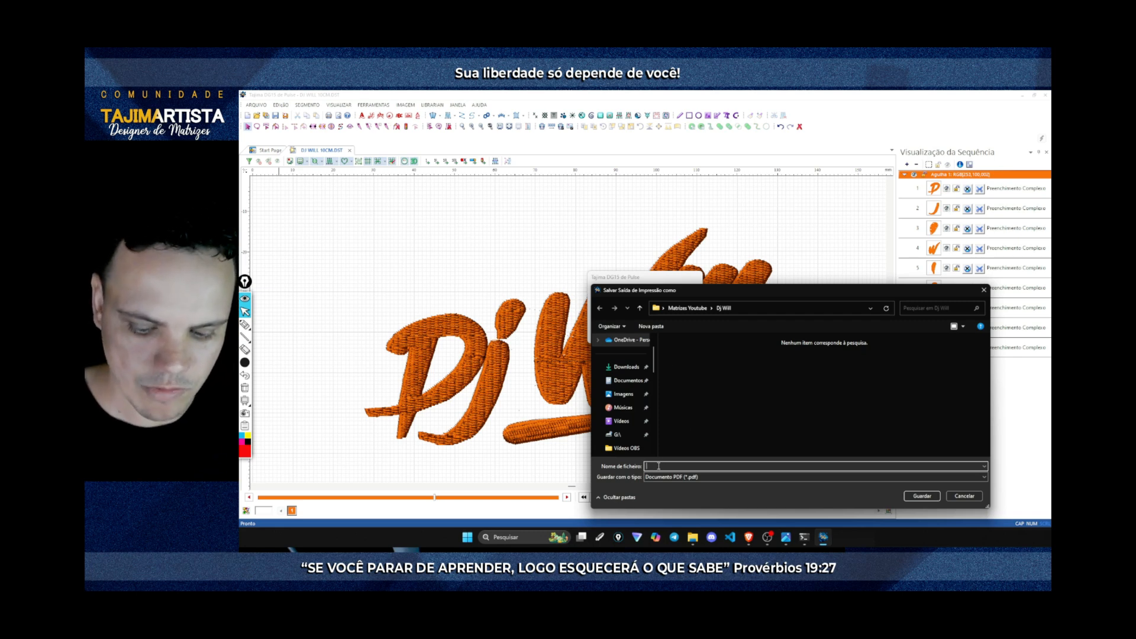
{"action": "type", "text": "Dj"}
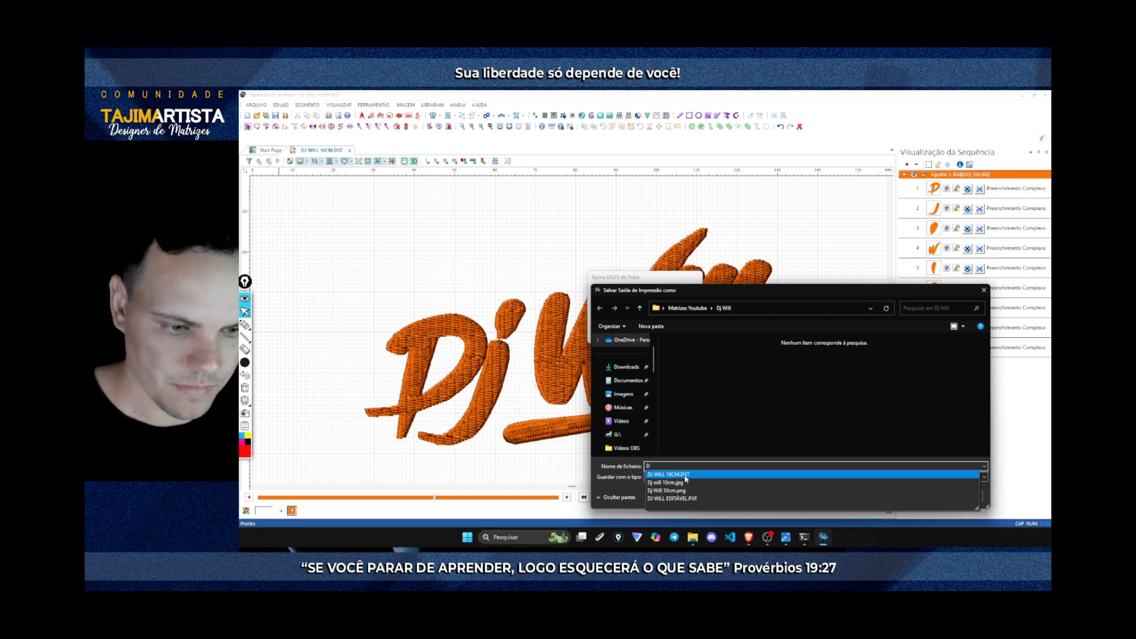
{"action": "left_click", "coordinate": [674, 482]}
{"action": "left_click", "coordinate": [704, 468]}
{"action": "key", "text": "BackSpace"}
{"action": "key", "text": "BackSpace"}
{"action": "key", "text": "BackSpace"}
{"action": "key", "text": "BackSpace"}
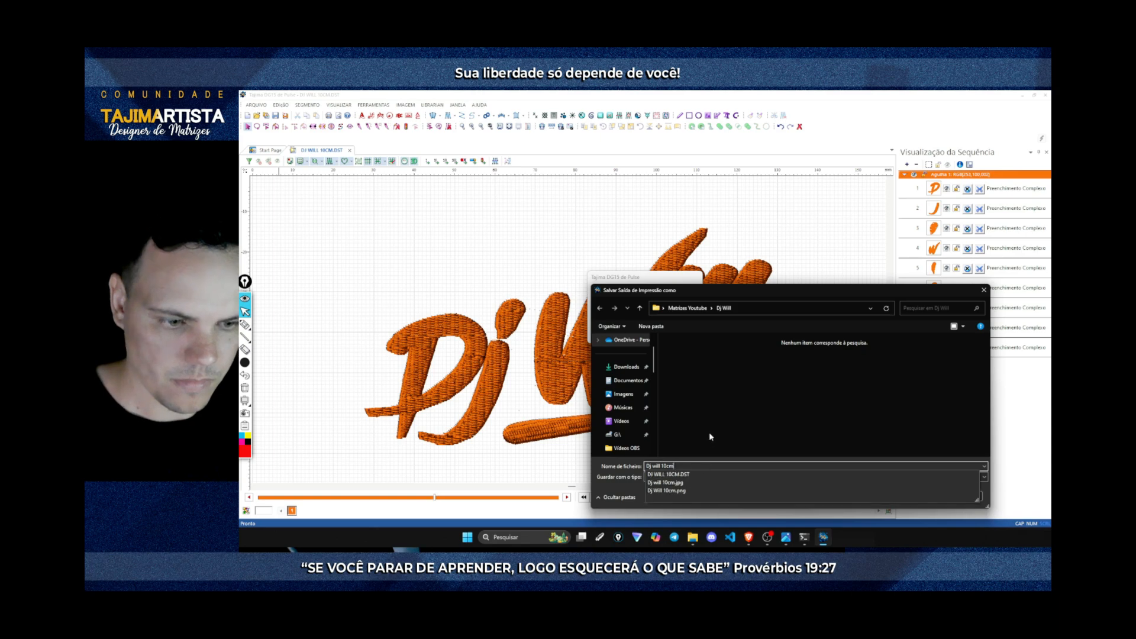
{"action": "left_click", "coordinate": [921, 497]}
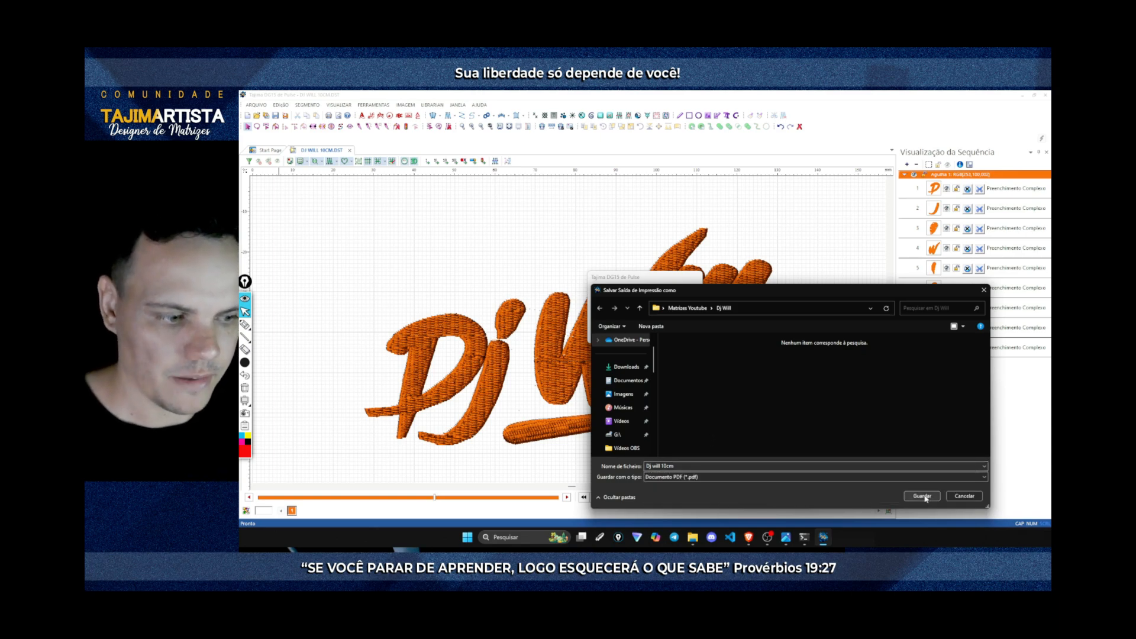
Open the printed PDF in the browser, review its stitch count, colour changes, thread colours and trims, and return to Tajima DG15
{"action": "double_click", "coordinate": [444, 174]}
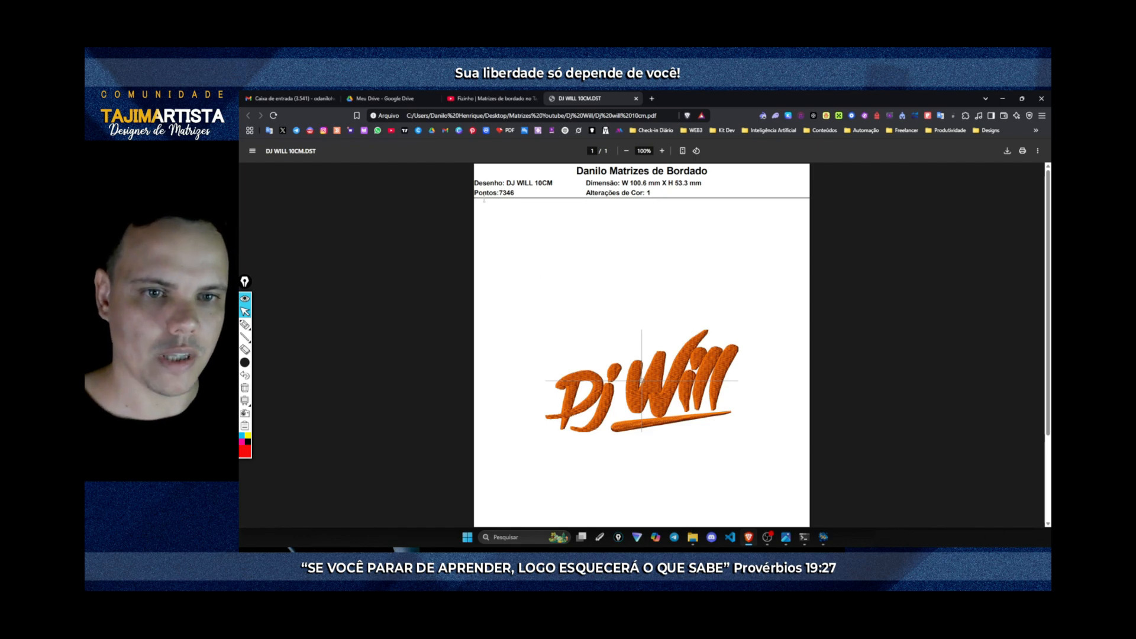
{"action": "left_click_drag", "start_coordinate": [493, 193], "coordinate": [514, 193]}
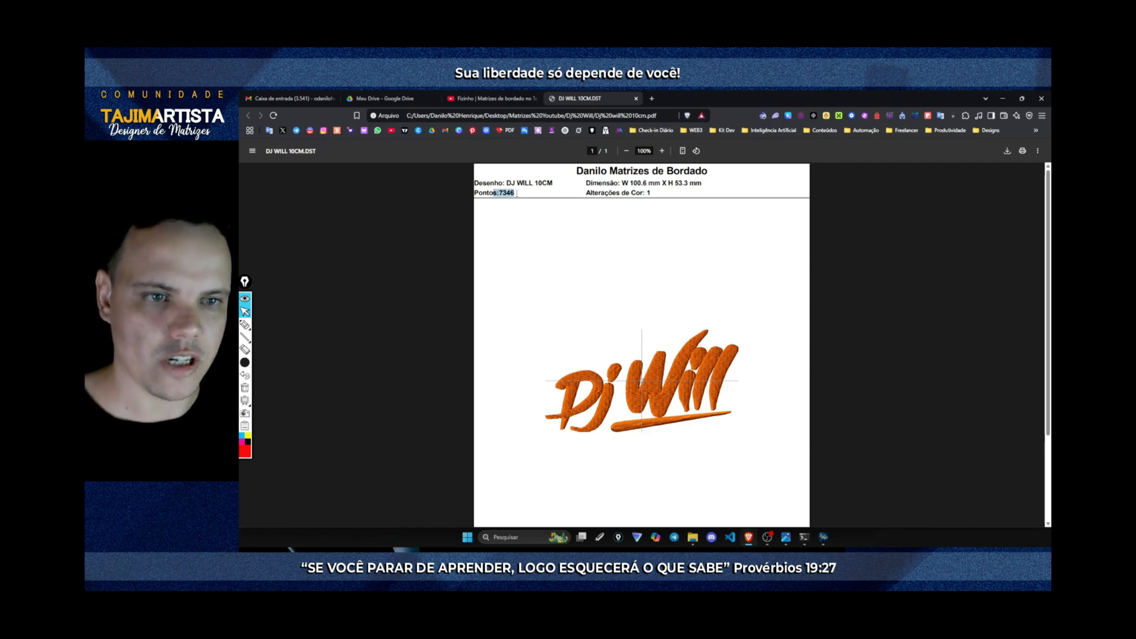
{"action": "left_click_drag", "start_coordinate": [607, 193], "coordinate": [649, 193]}
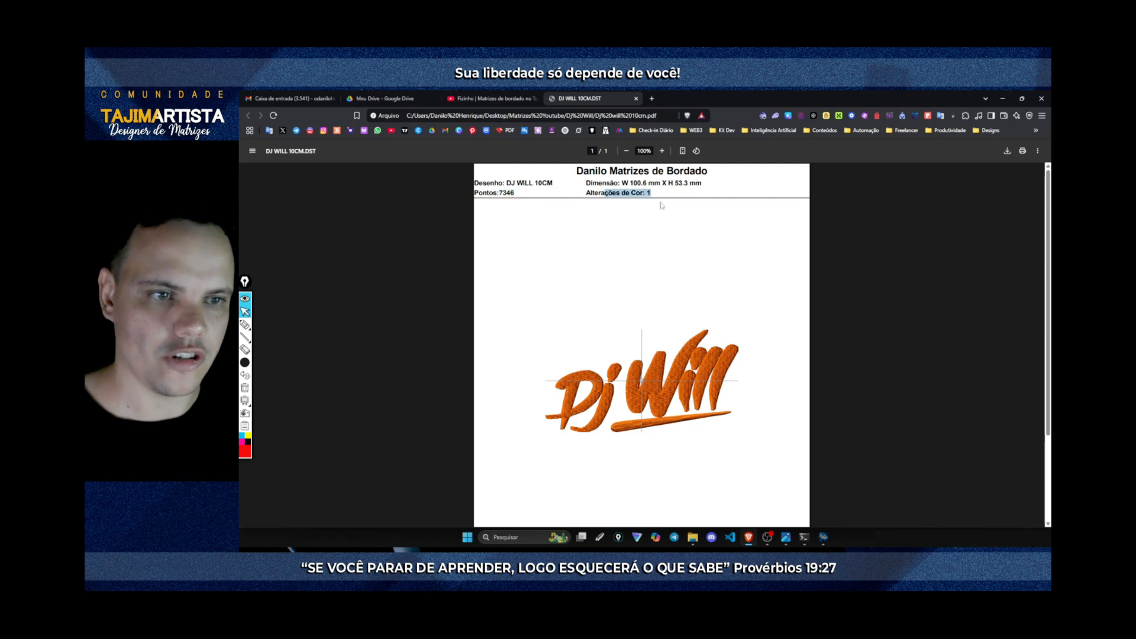
{"action": "scroll", "coordinate": [676, 237], "scroll_direction": "down", "scroll_amount": 2}
{"action": "scroll", "coordinate": [682, 369], "scroll_direction": "down", "scroll_amount": 1}
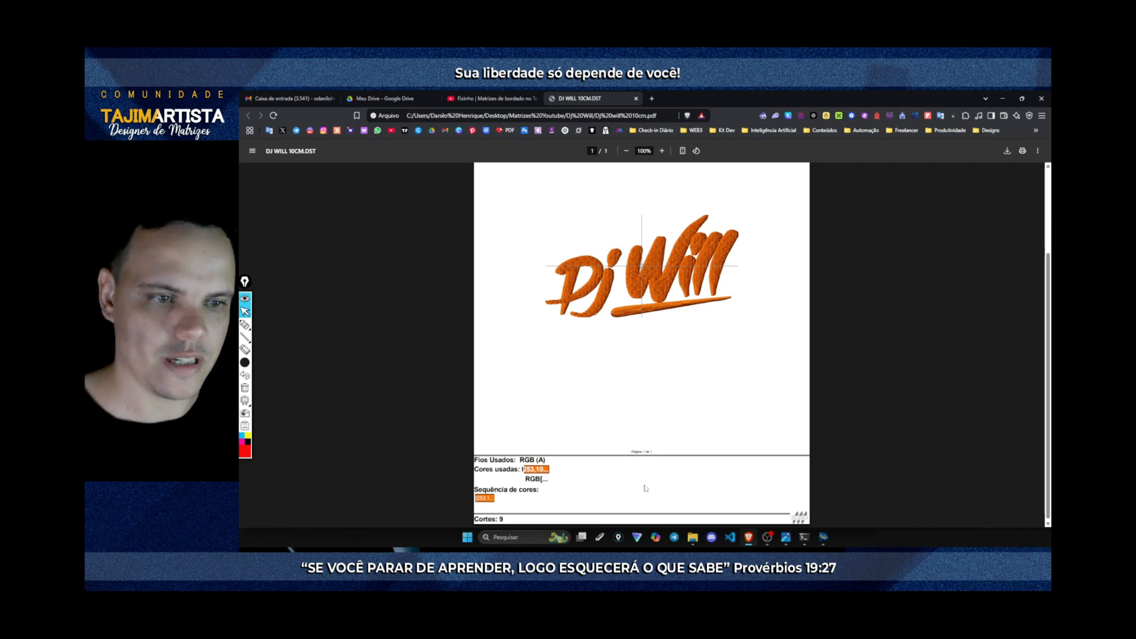
{"action": "scroll", "coordinate": [645, 489], "scroll_direction": "up", "scroll_amount": 3}
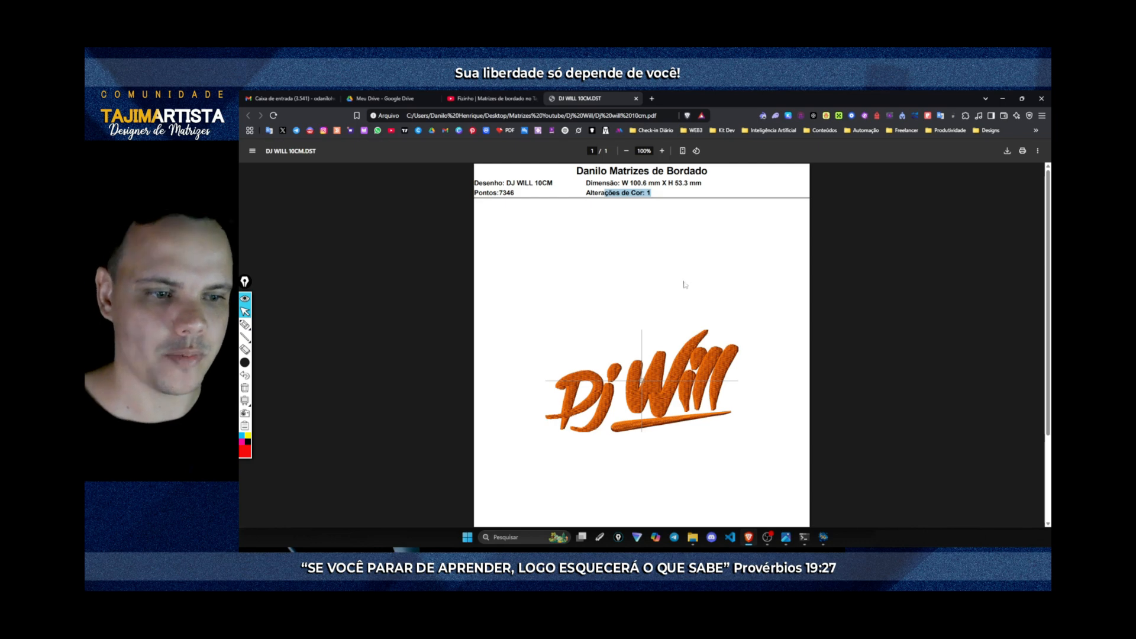
{"action": "scroll", "coordinate": [571, 314], "scroll_direction": "down", "scroll_amount": 2}
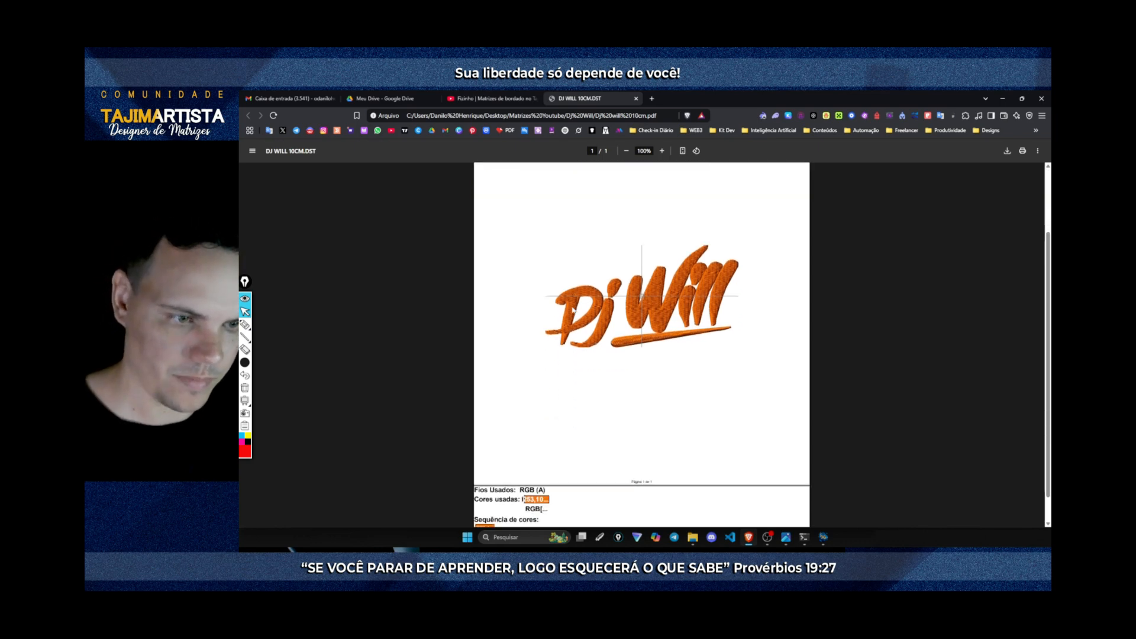
{"action": "key", "text": "alt+Tab"}
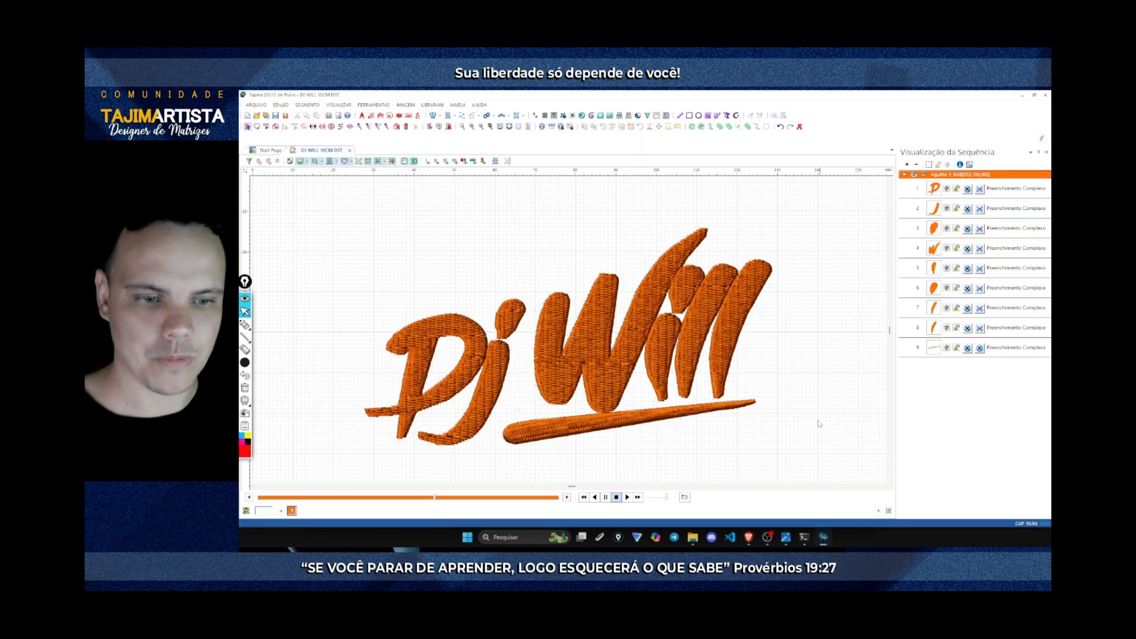